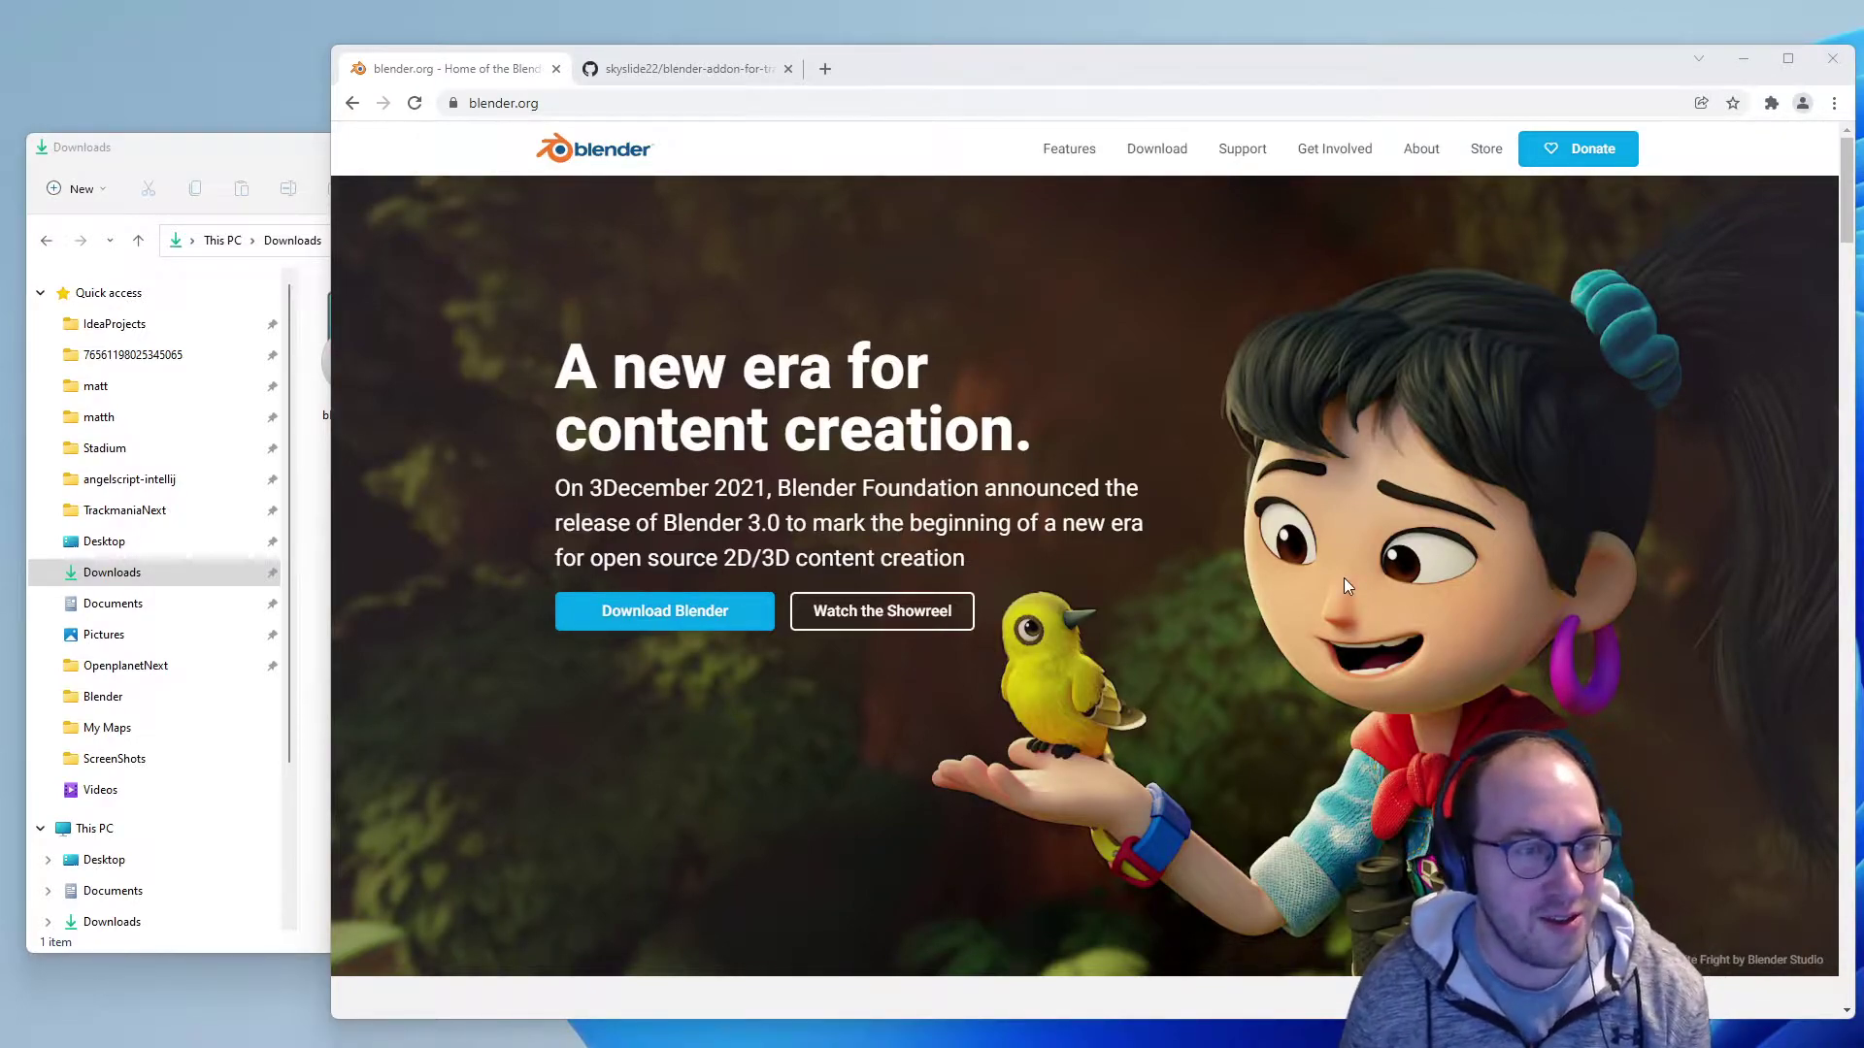
- Go to the blender.org download page offering the Blender 3.0 Windows installer
left_click(584, 103)
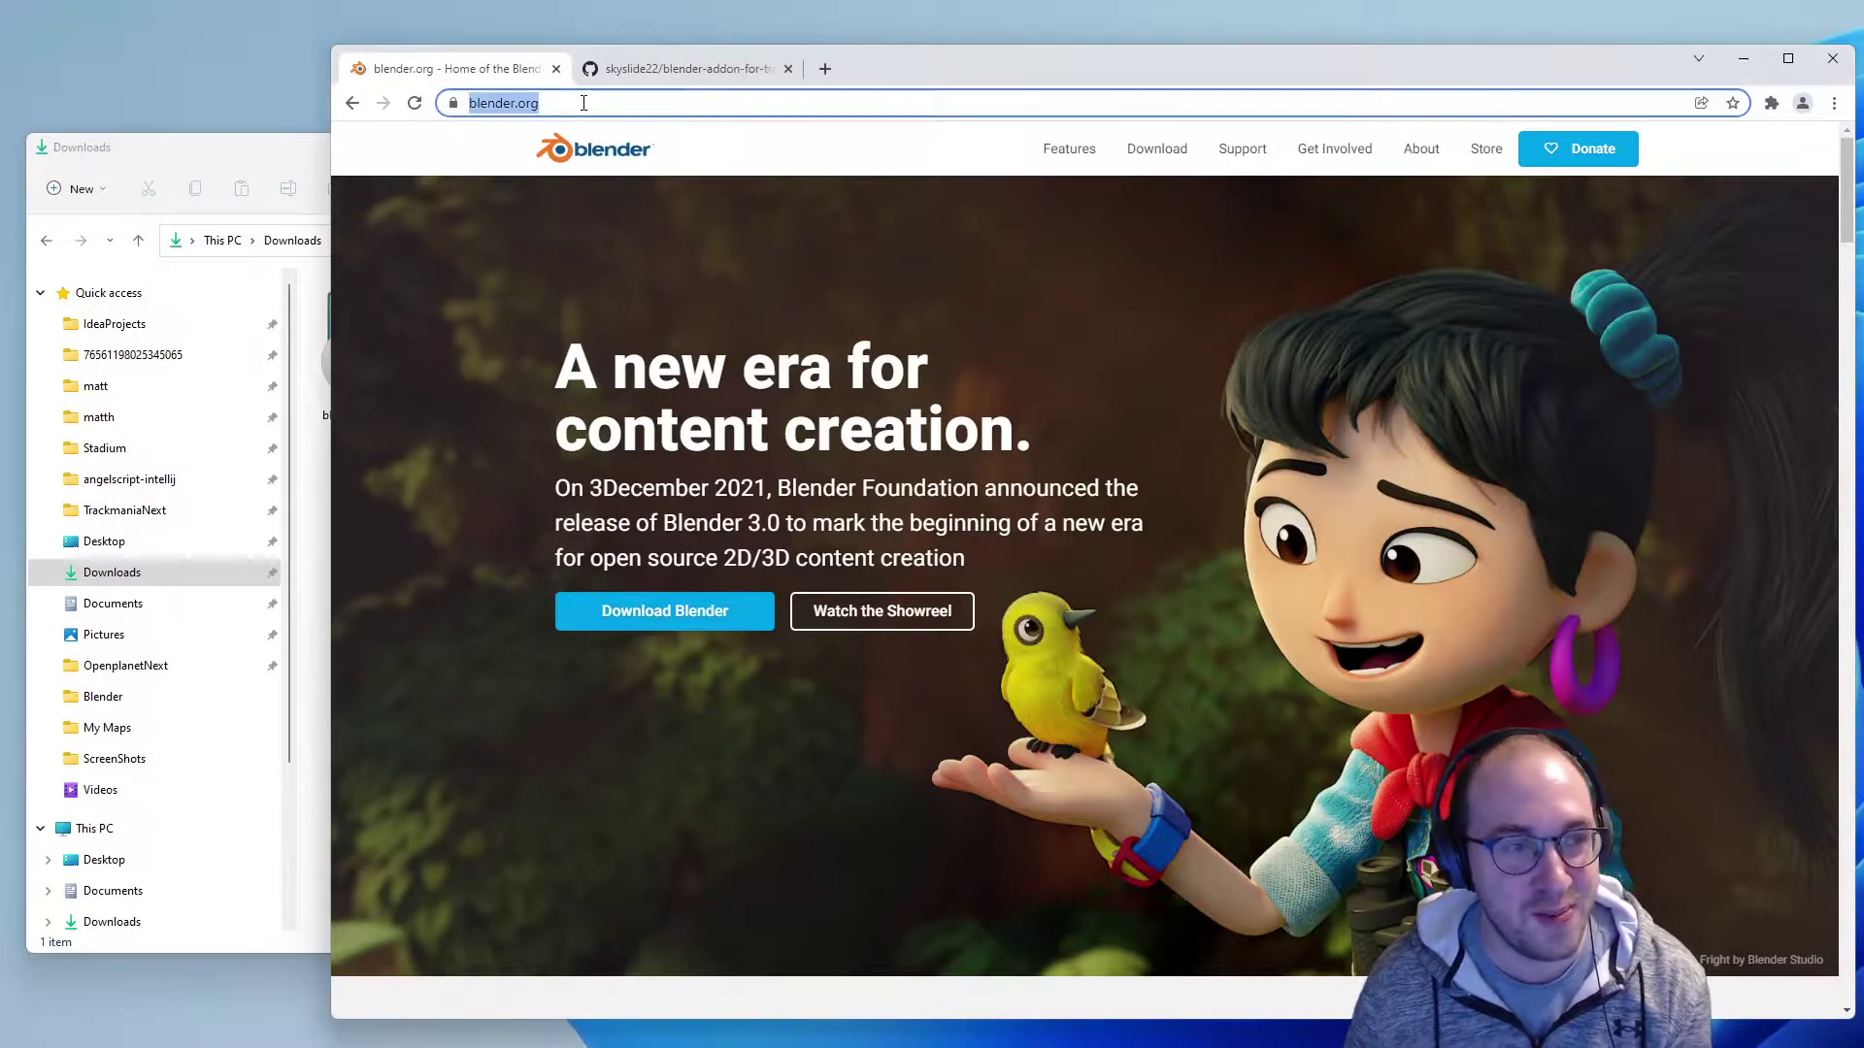
left_click(695, 616)
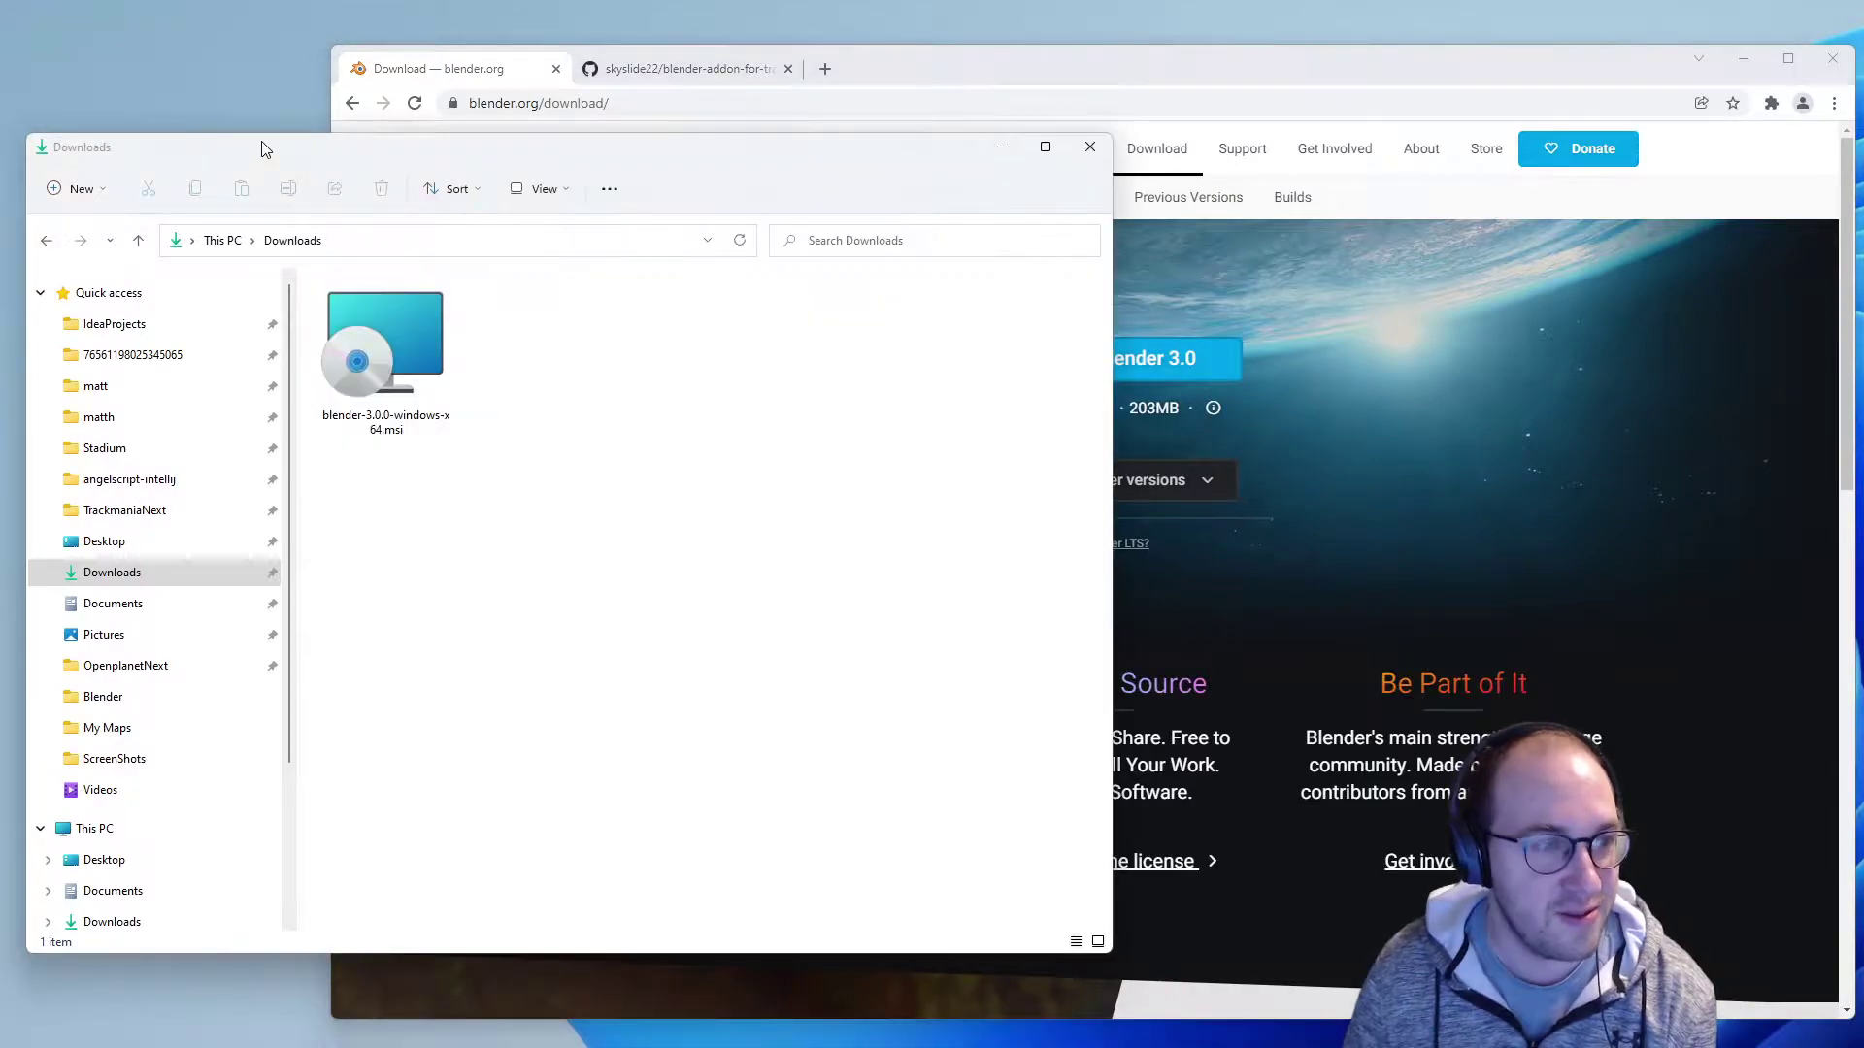
- Run the Blender 3.0 MSI from Downloads, accept the licence, install with default components, and finish
left_click(265, 145)
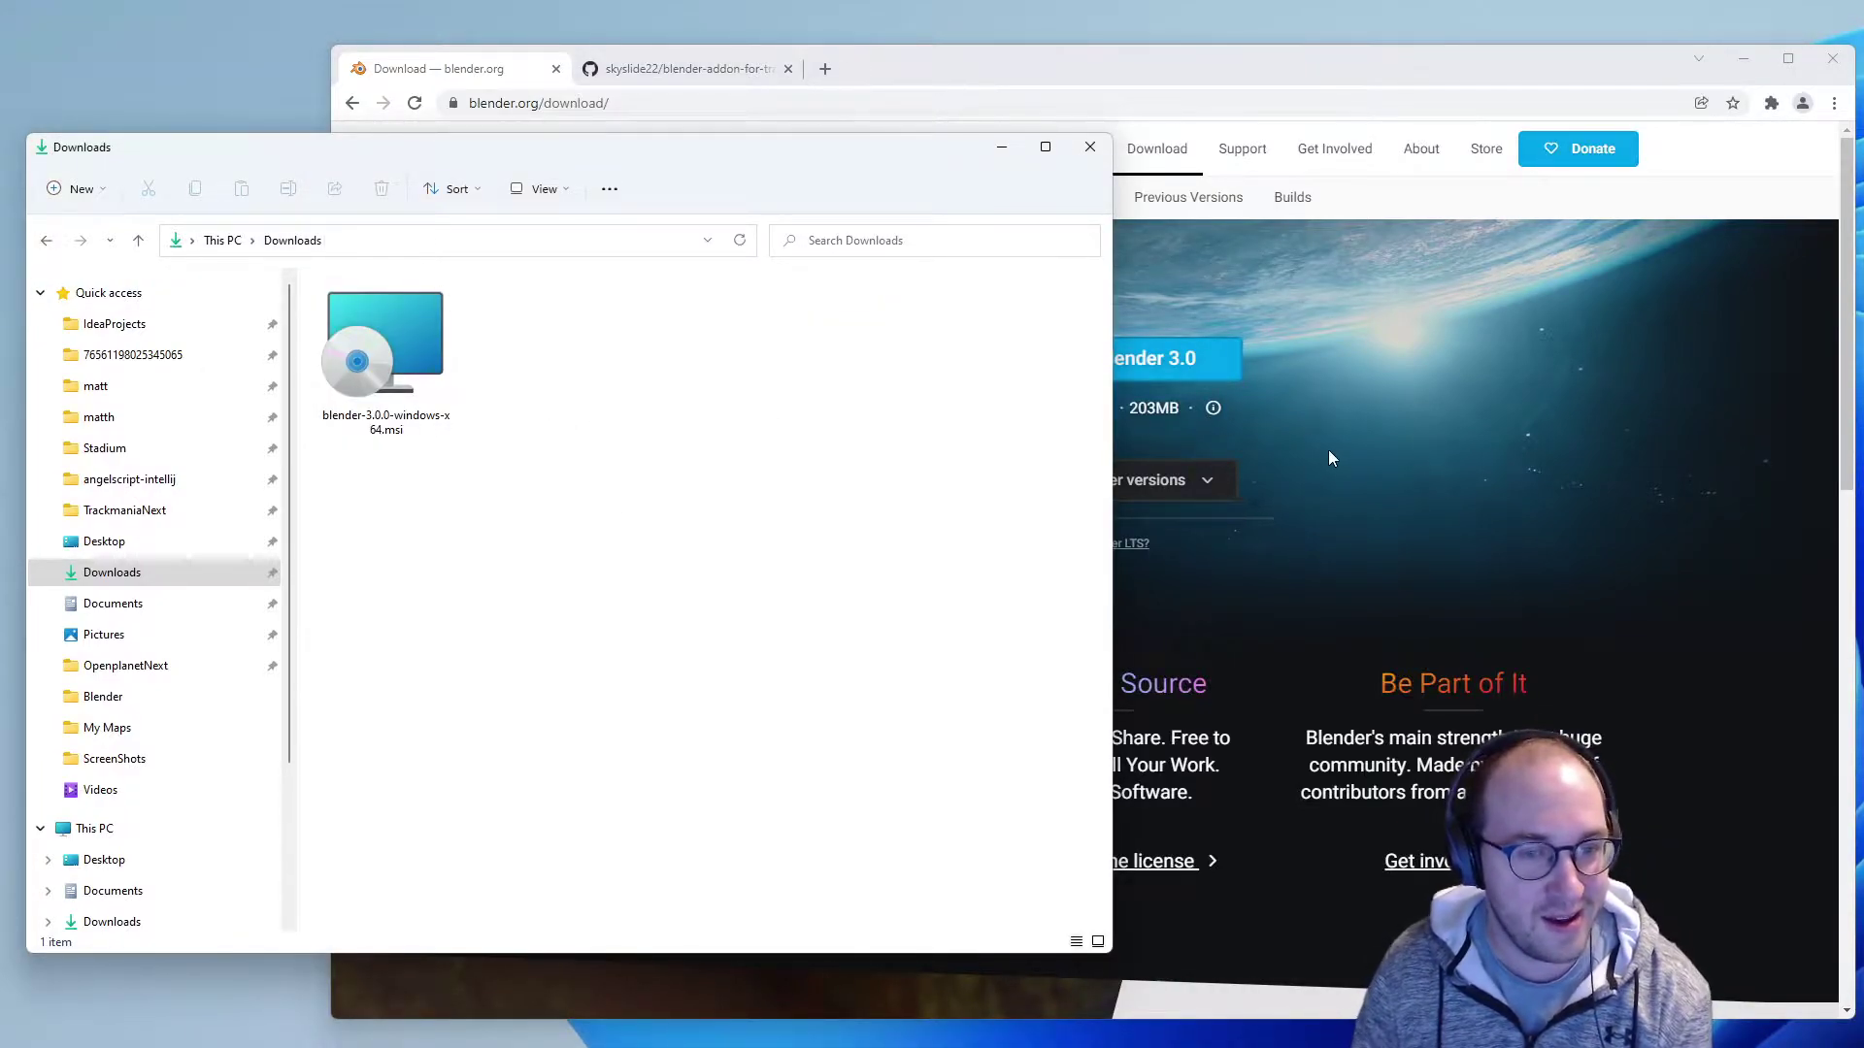
double_click(422, 340)
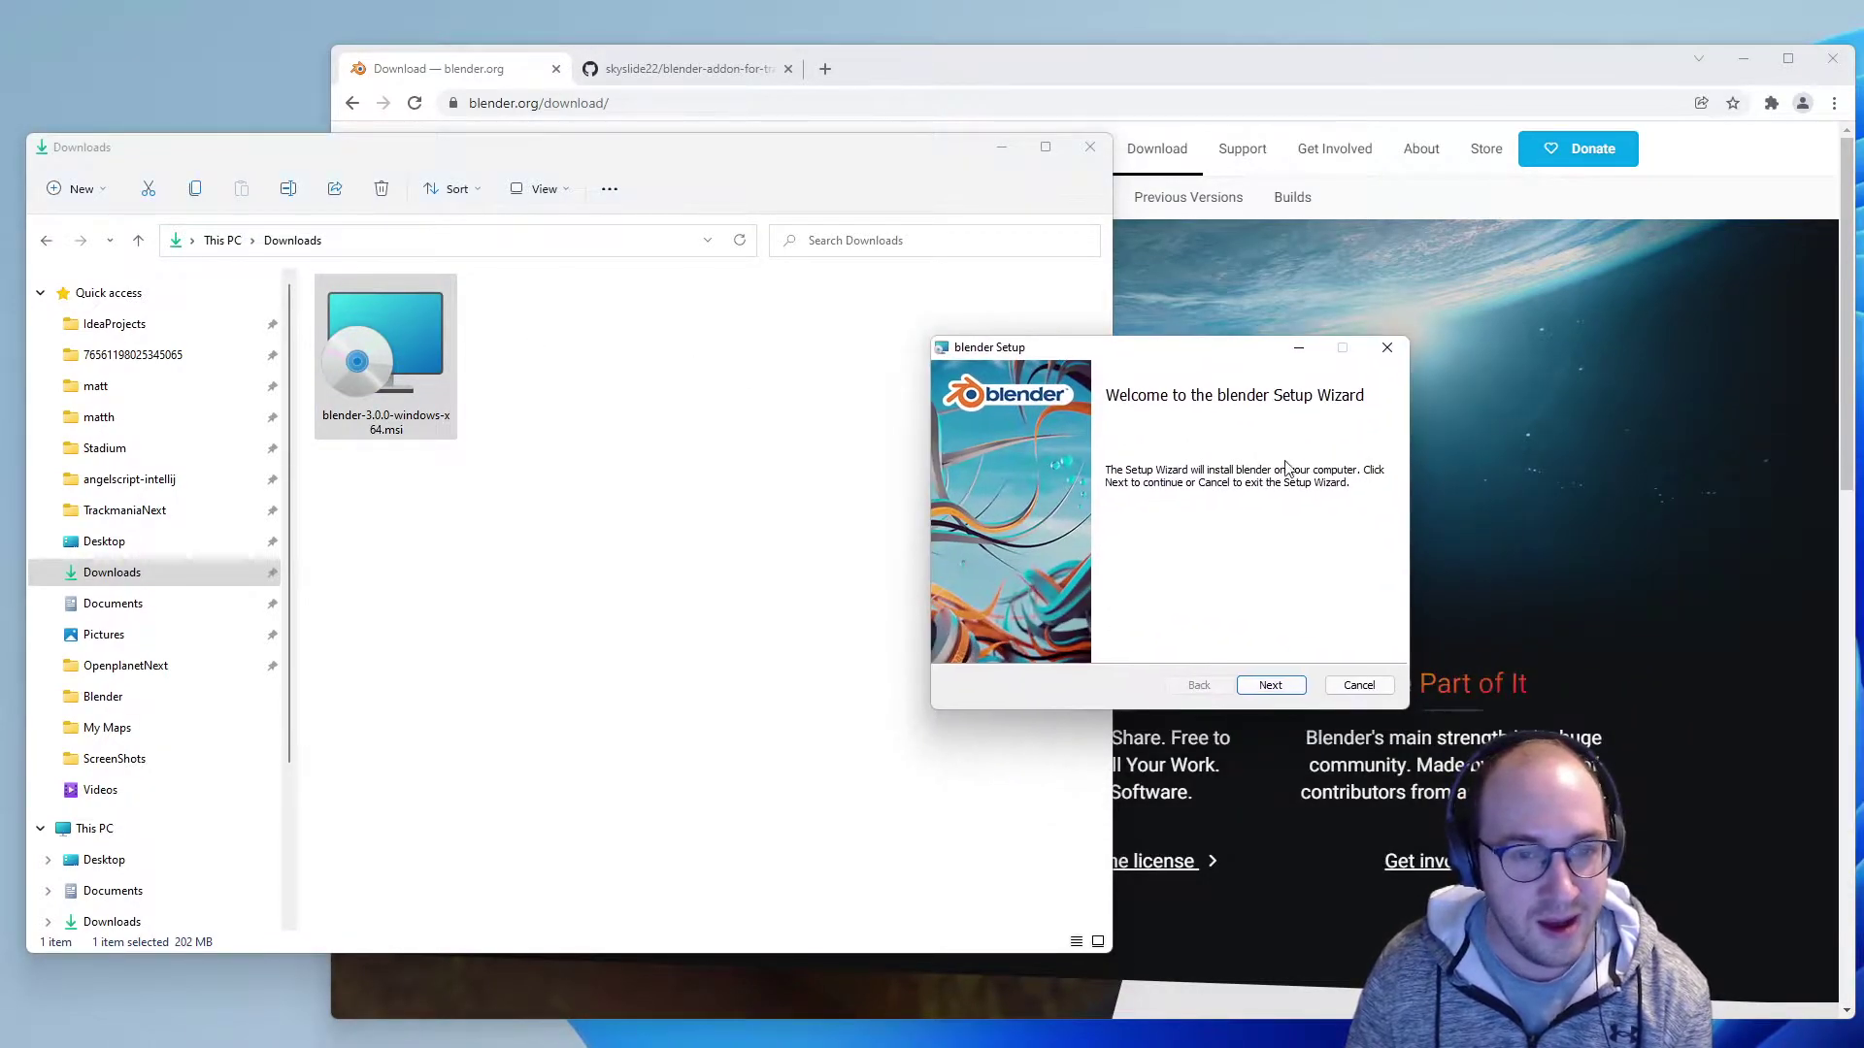
left_click(1279, 686)
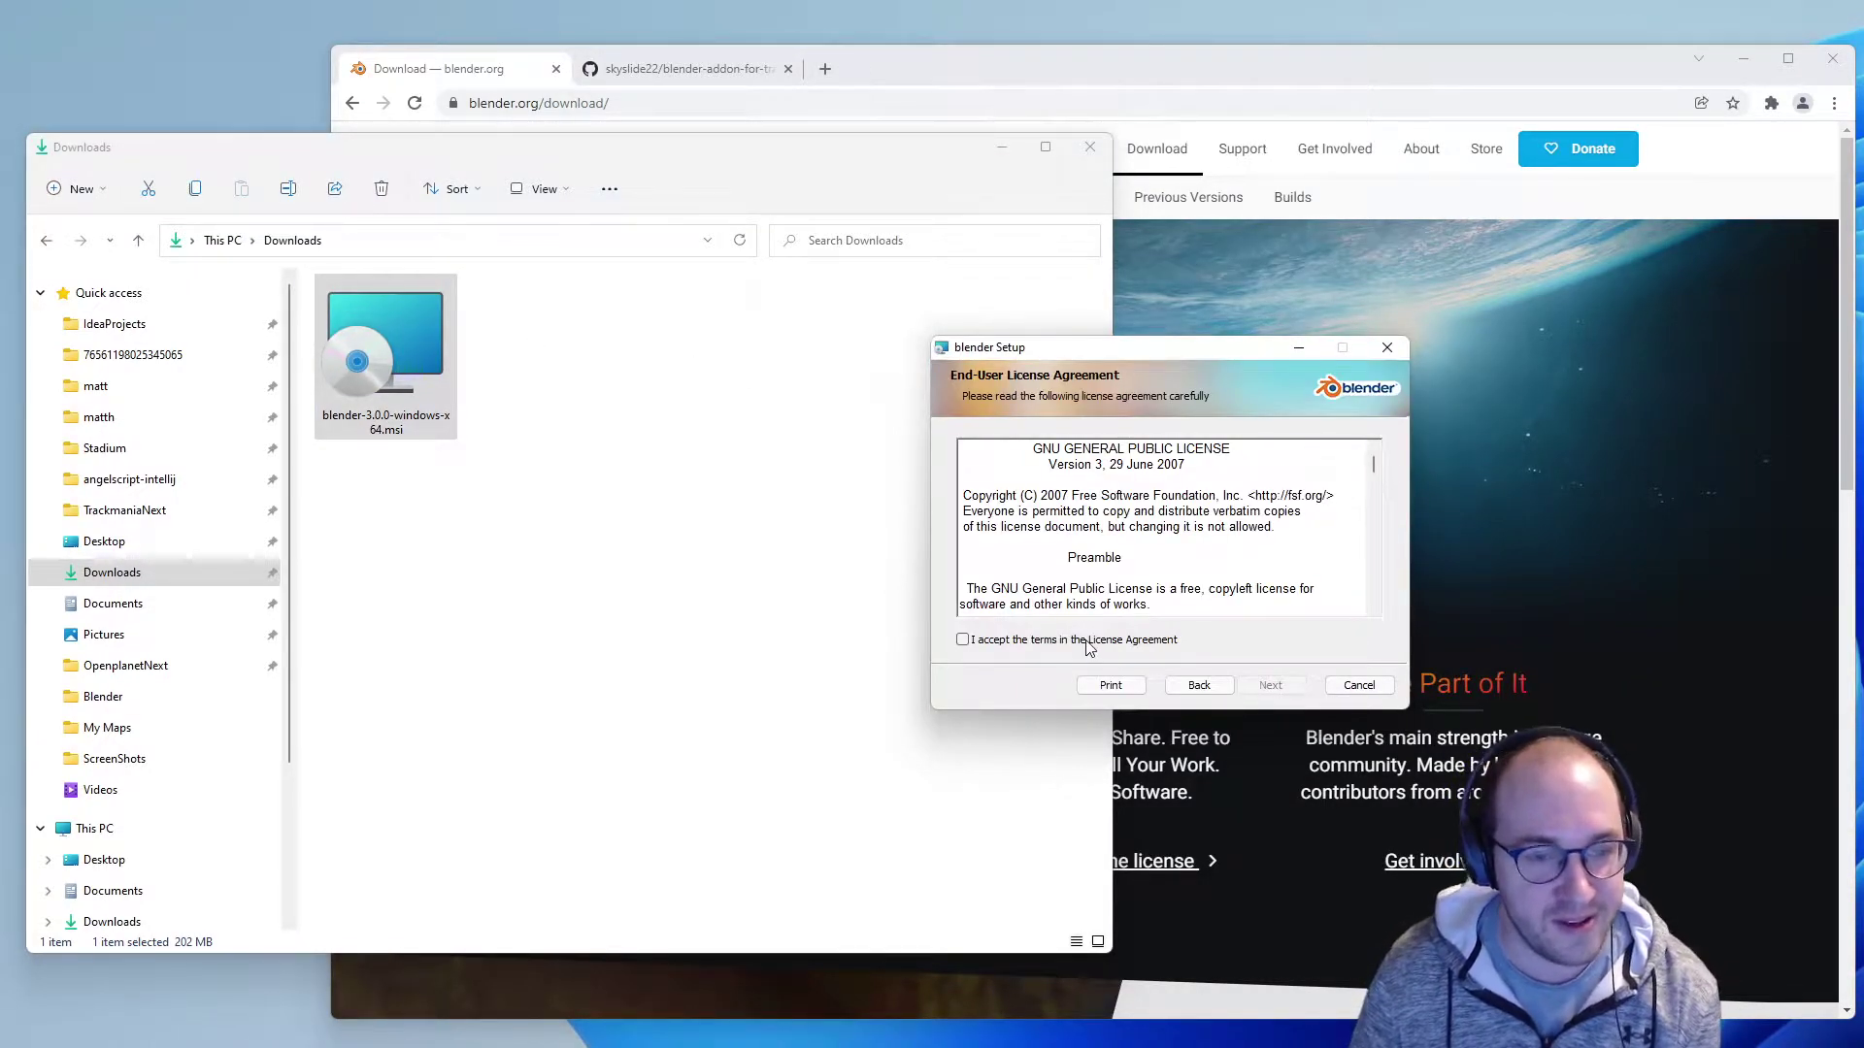
left_click(1099, 651)
left_click(1269, 685)
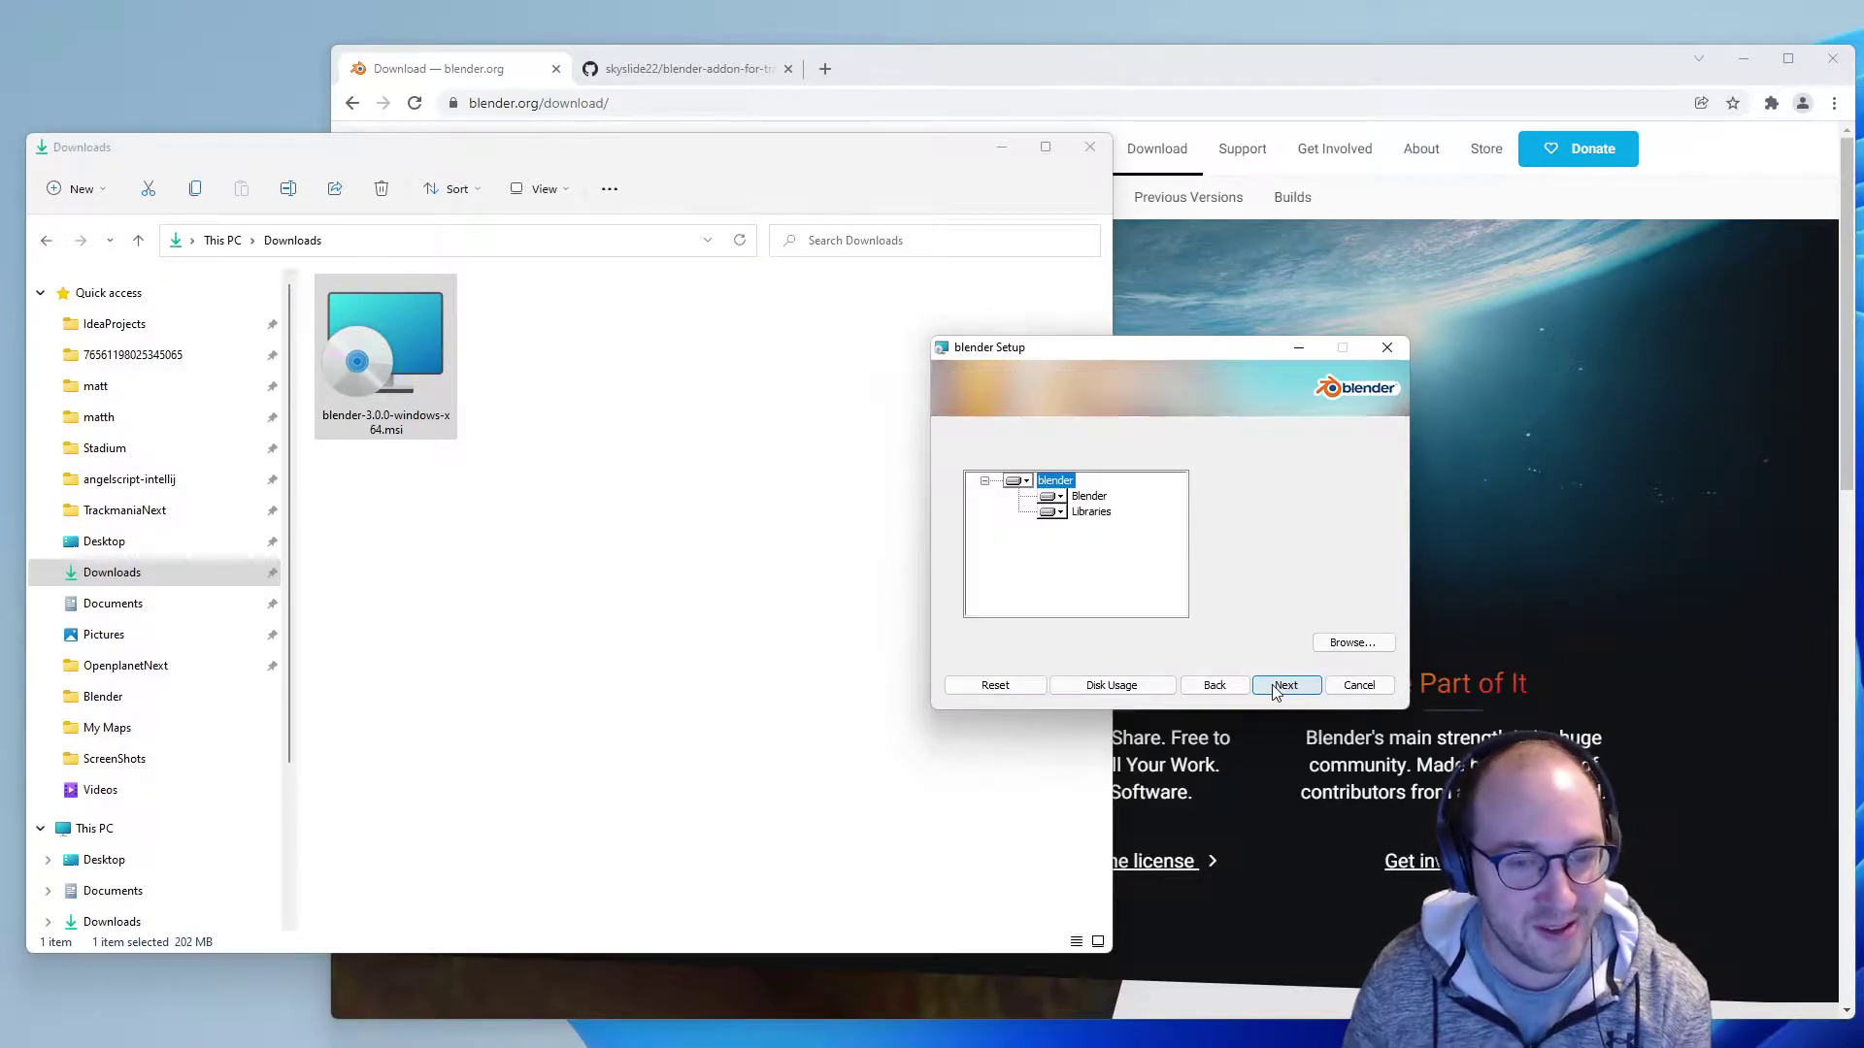
left_click(1283, 690)
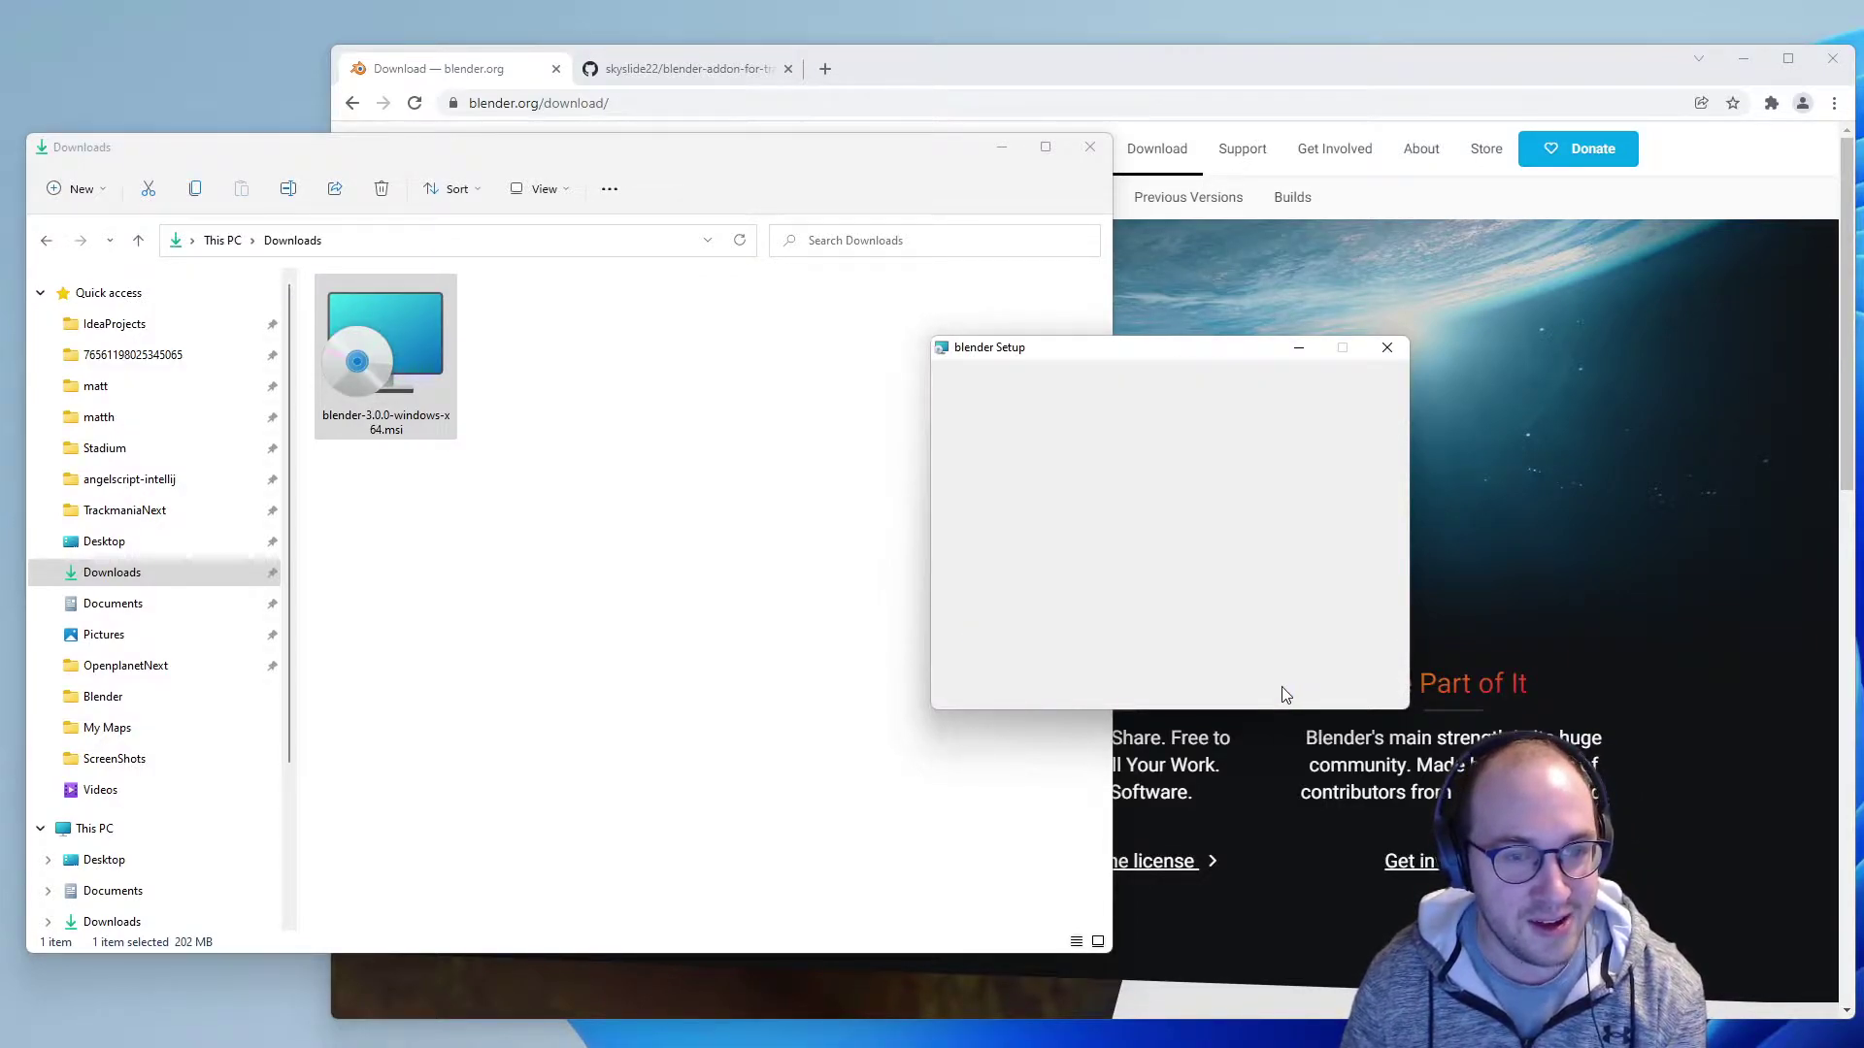
left_click(1254, 683)
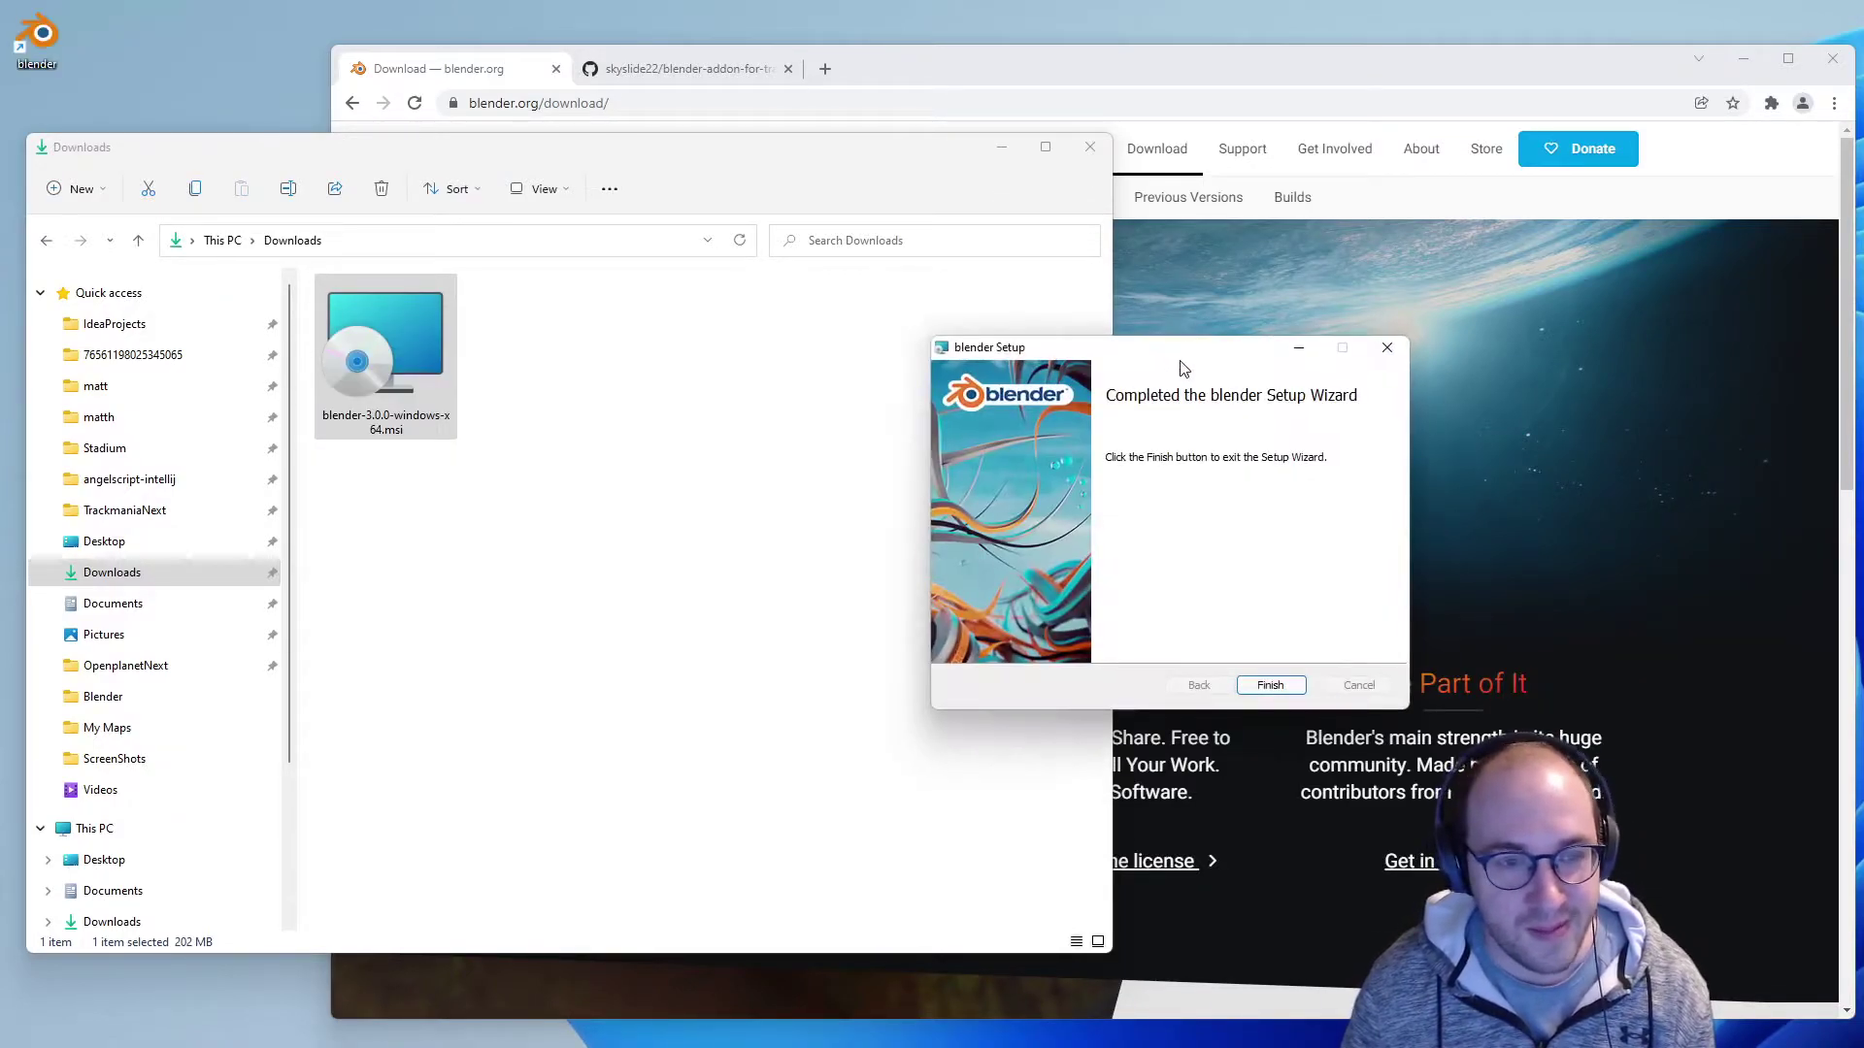
left_click(1270, 685)
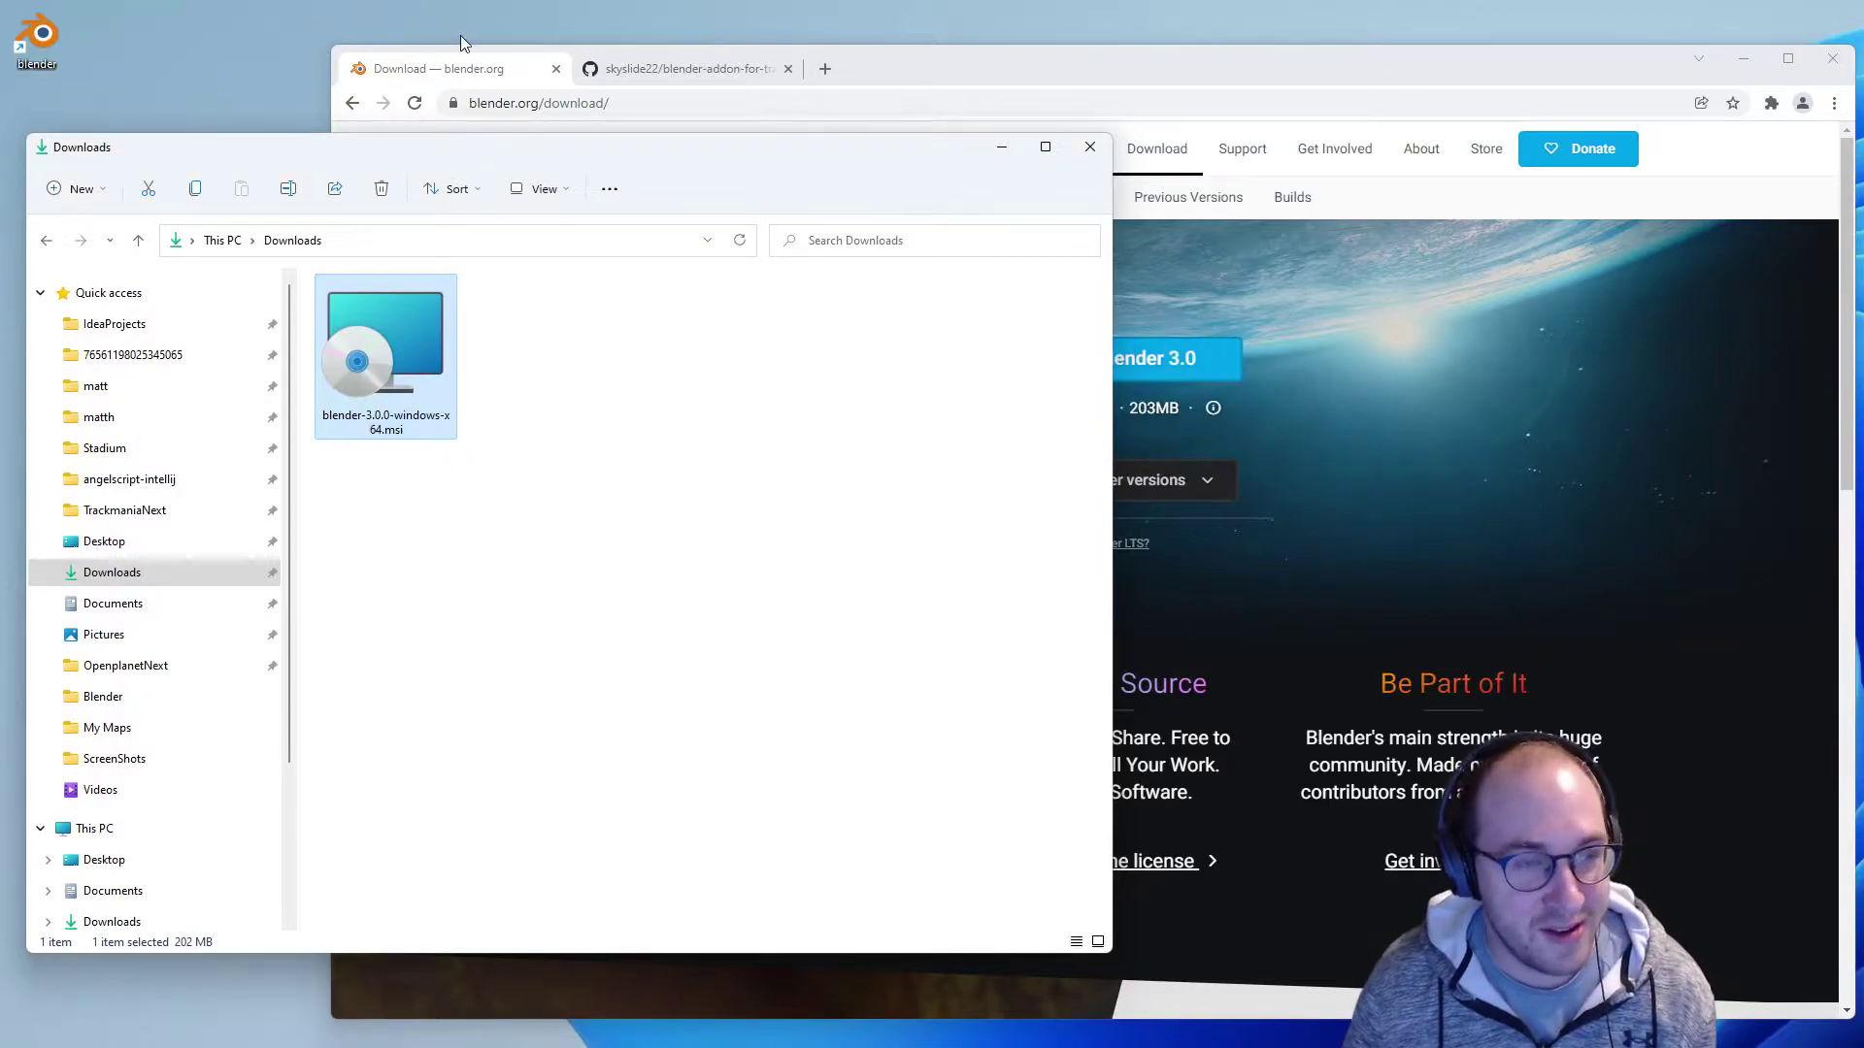
- Switch to the add-on's GitHub repository page and look over its address and description
left_click(706, 70)
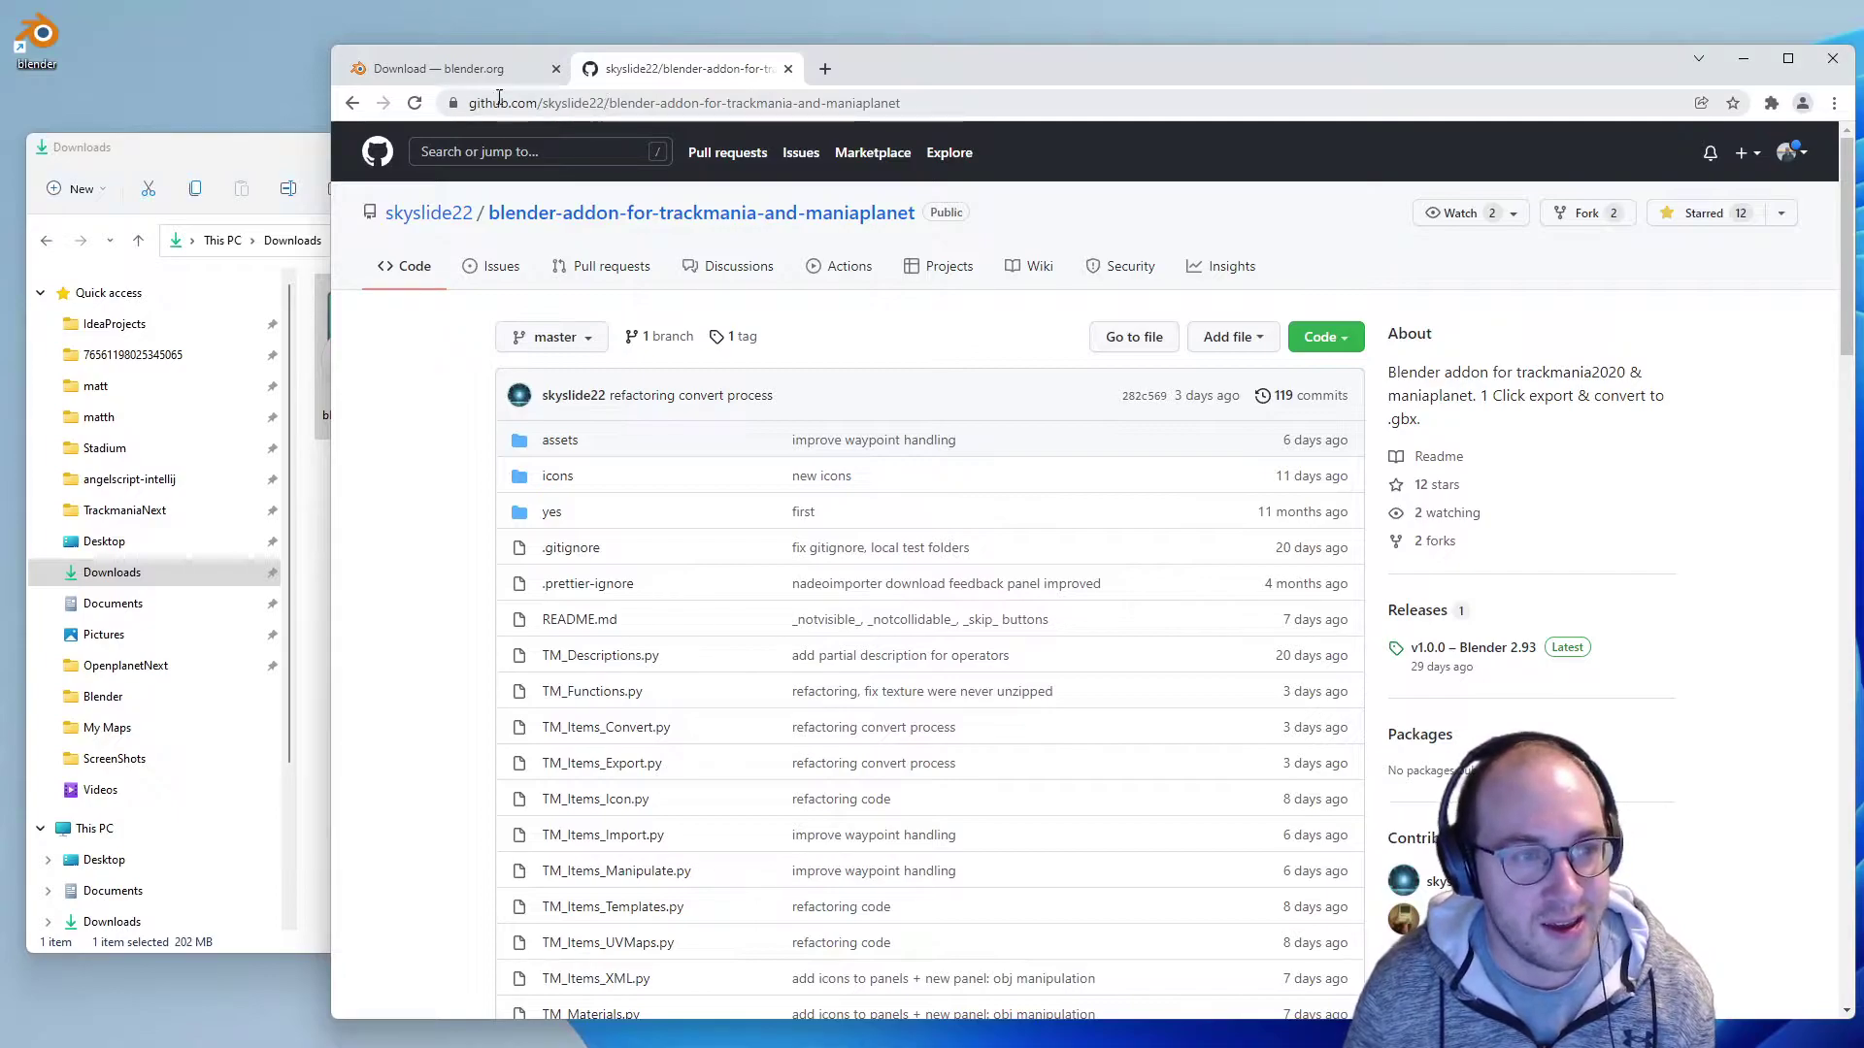
left_click(553, 102)
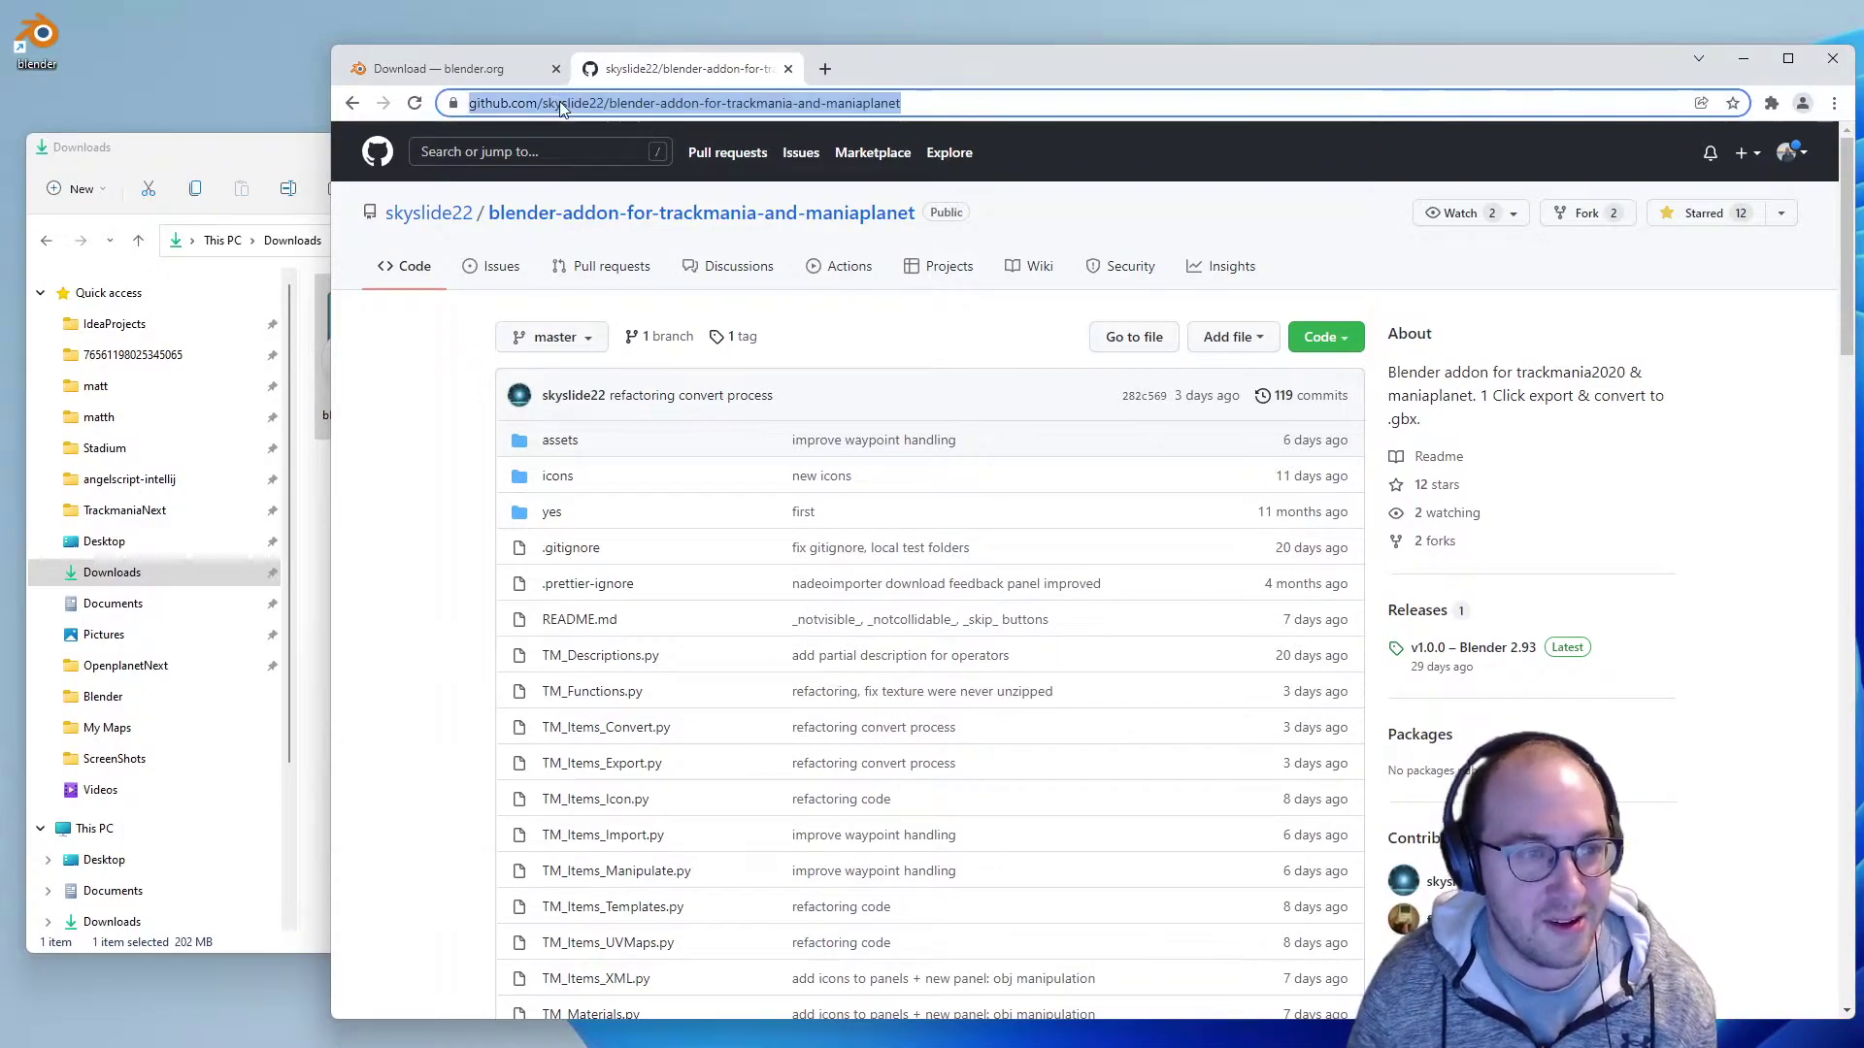
double_click(617, 103)
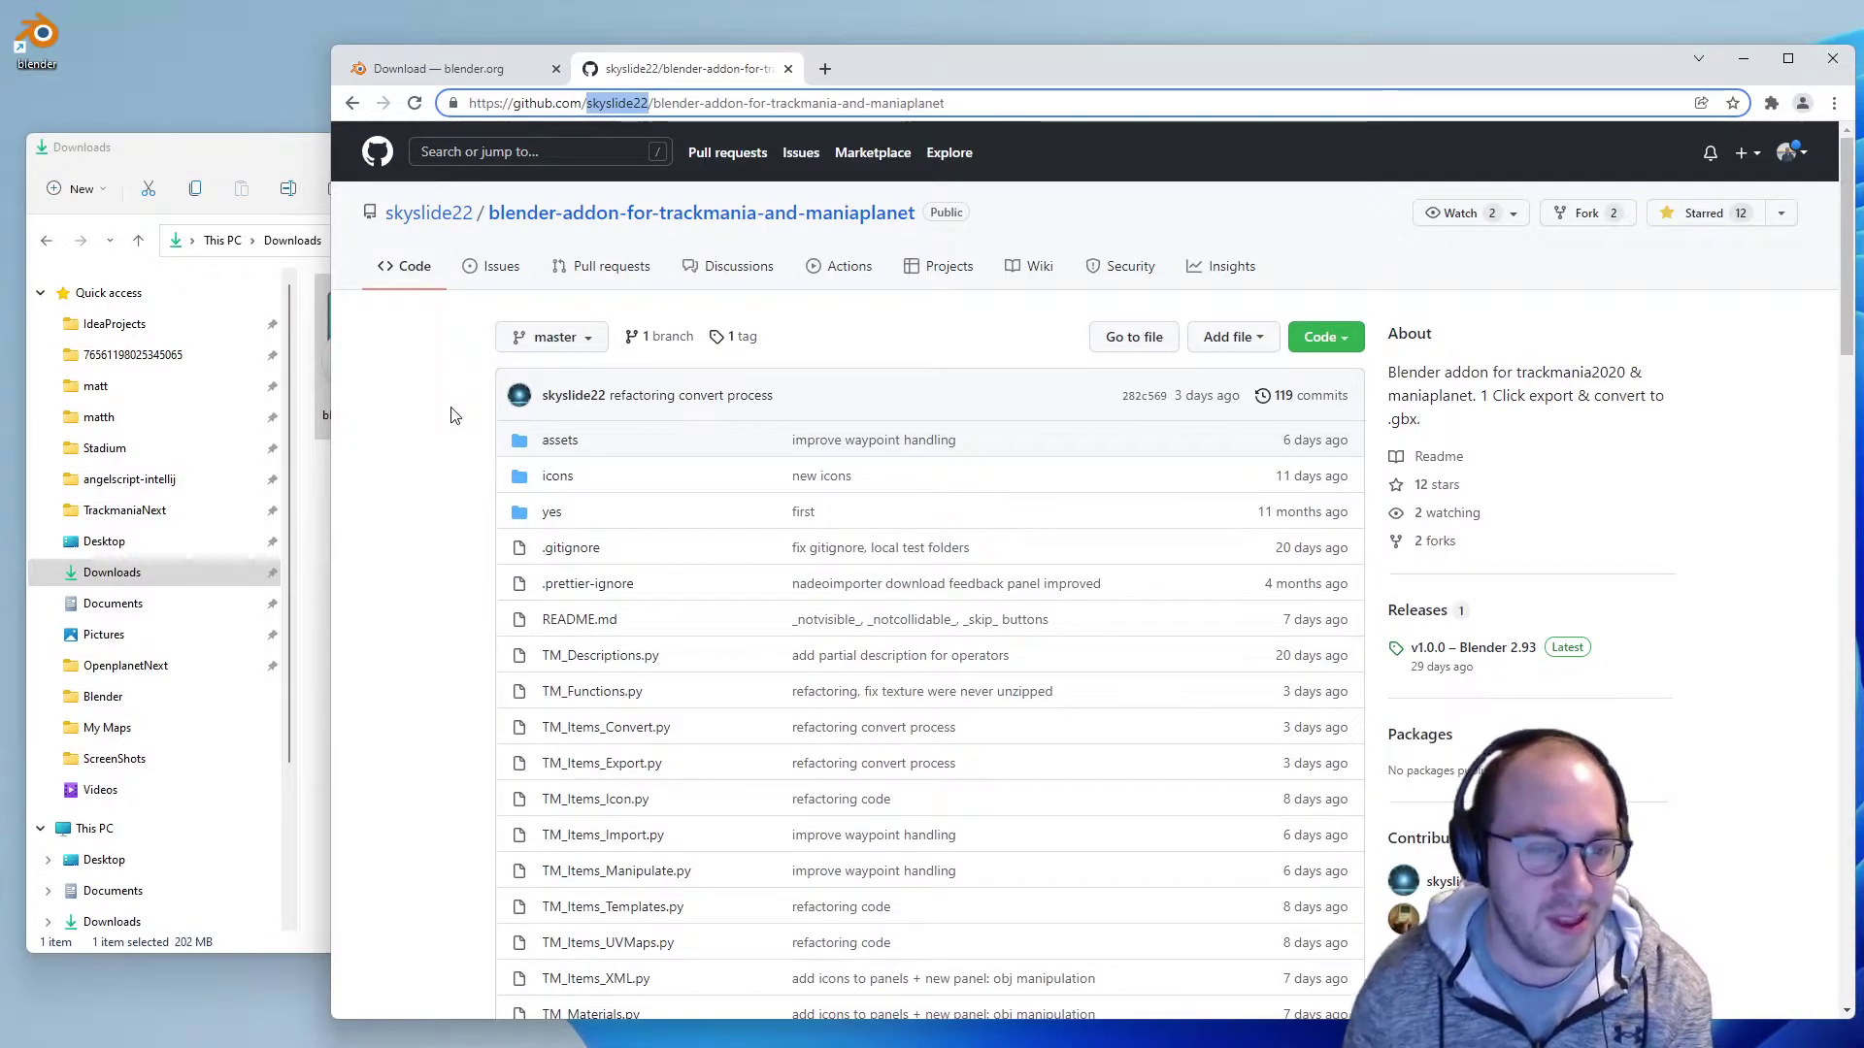
double_click(1395, 419)
left_click(1522, 434)
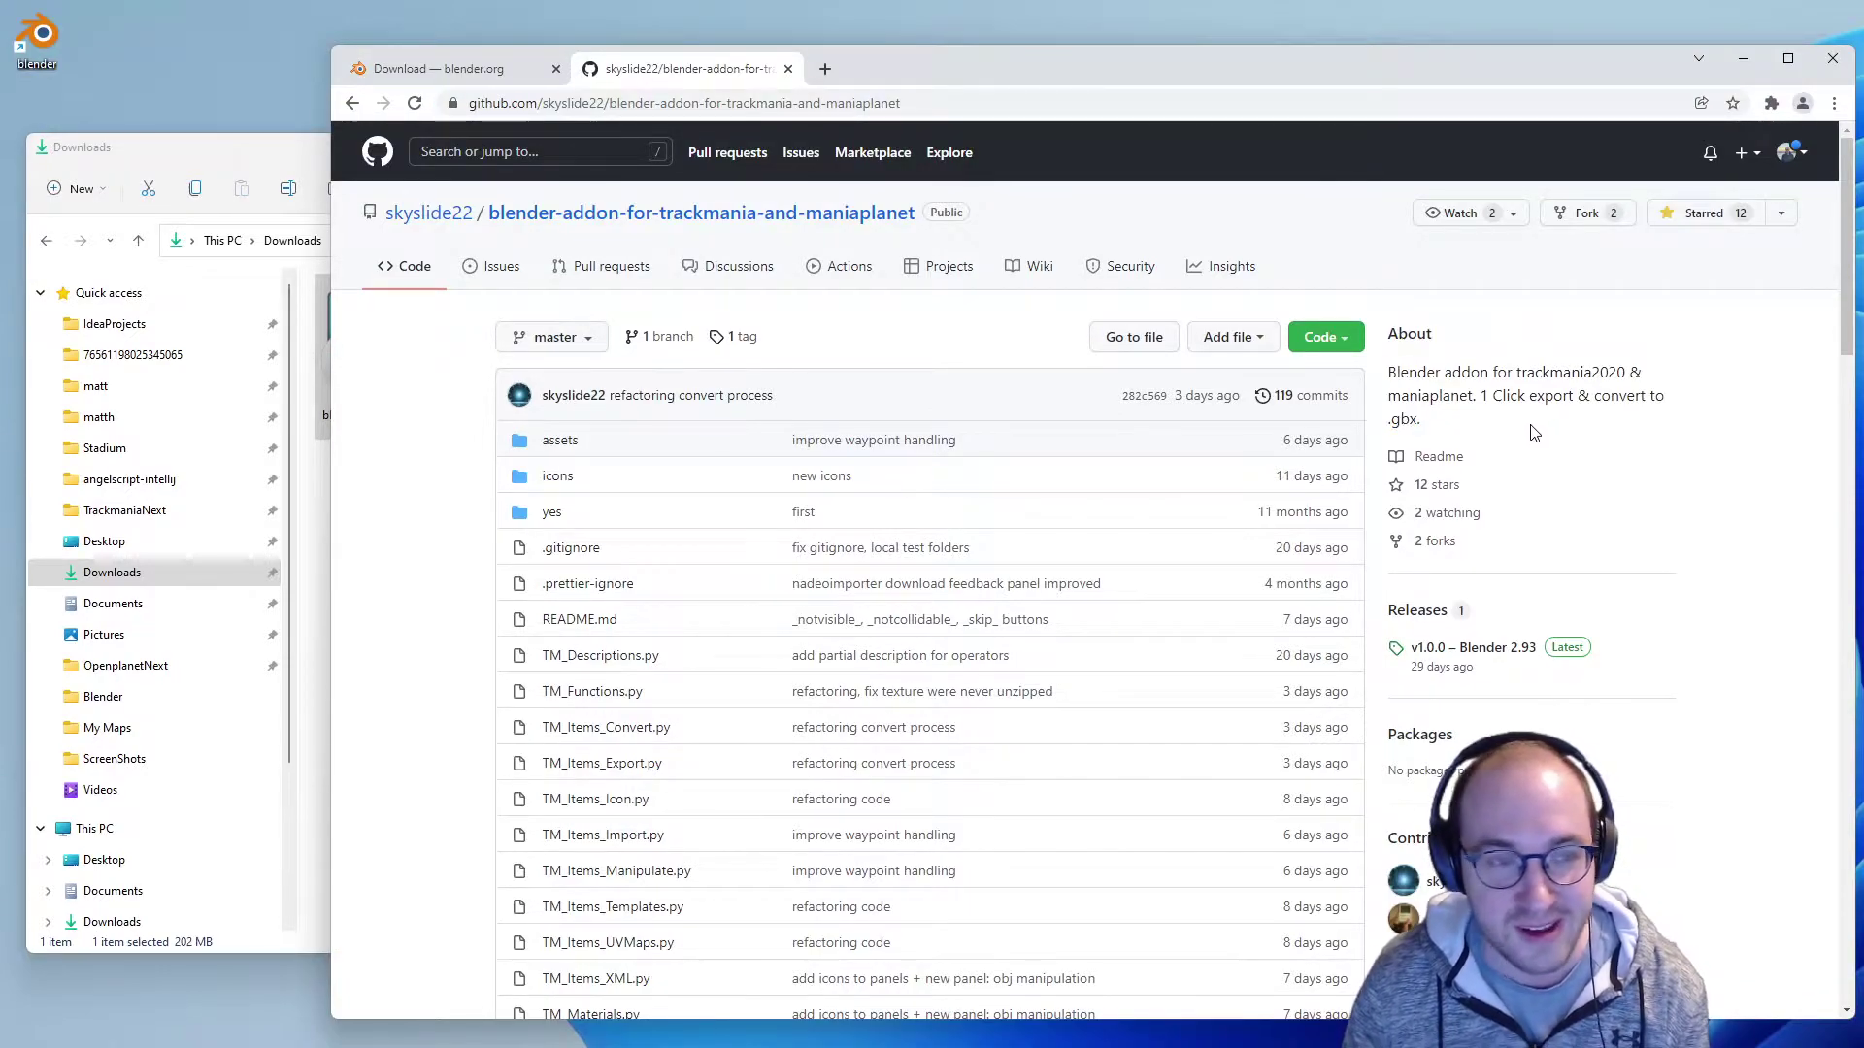
- Download the repository as a ZIP file from the Code menu
left_click(1347, 341)
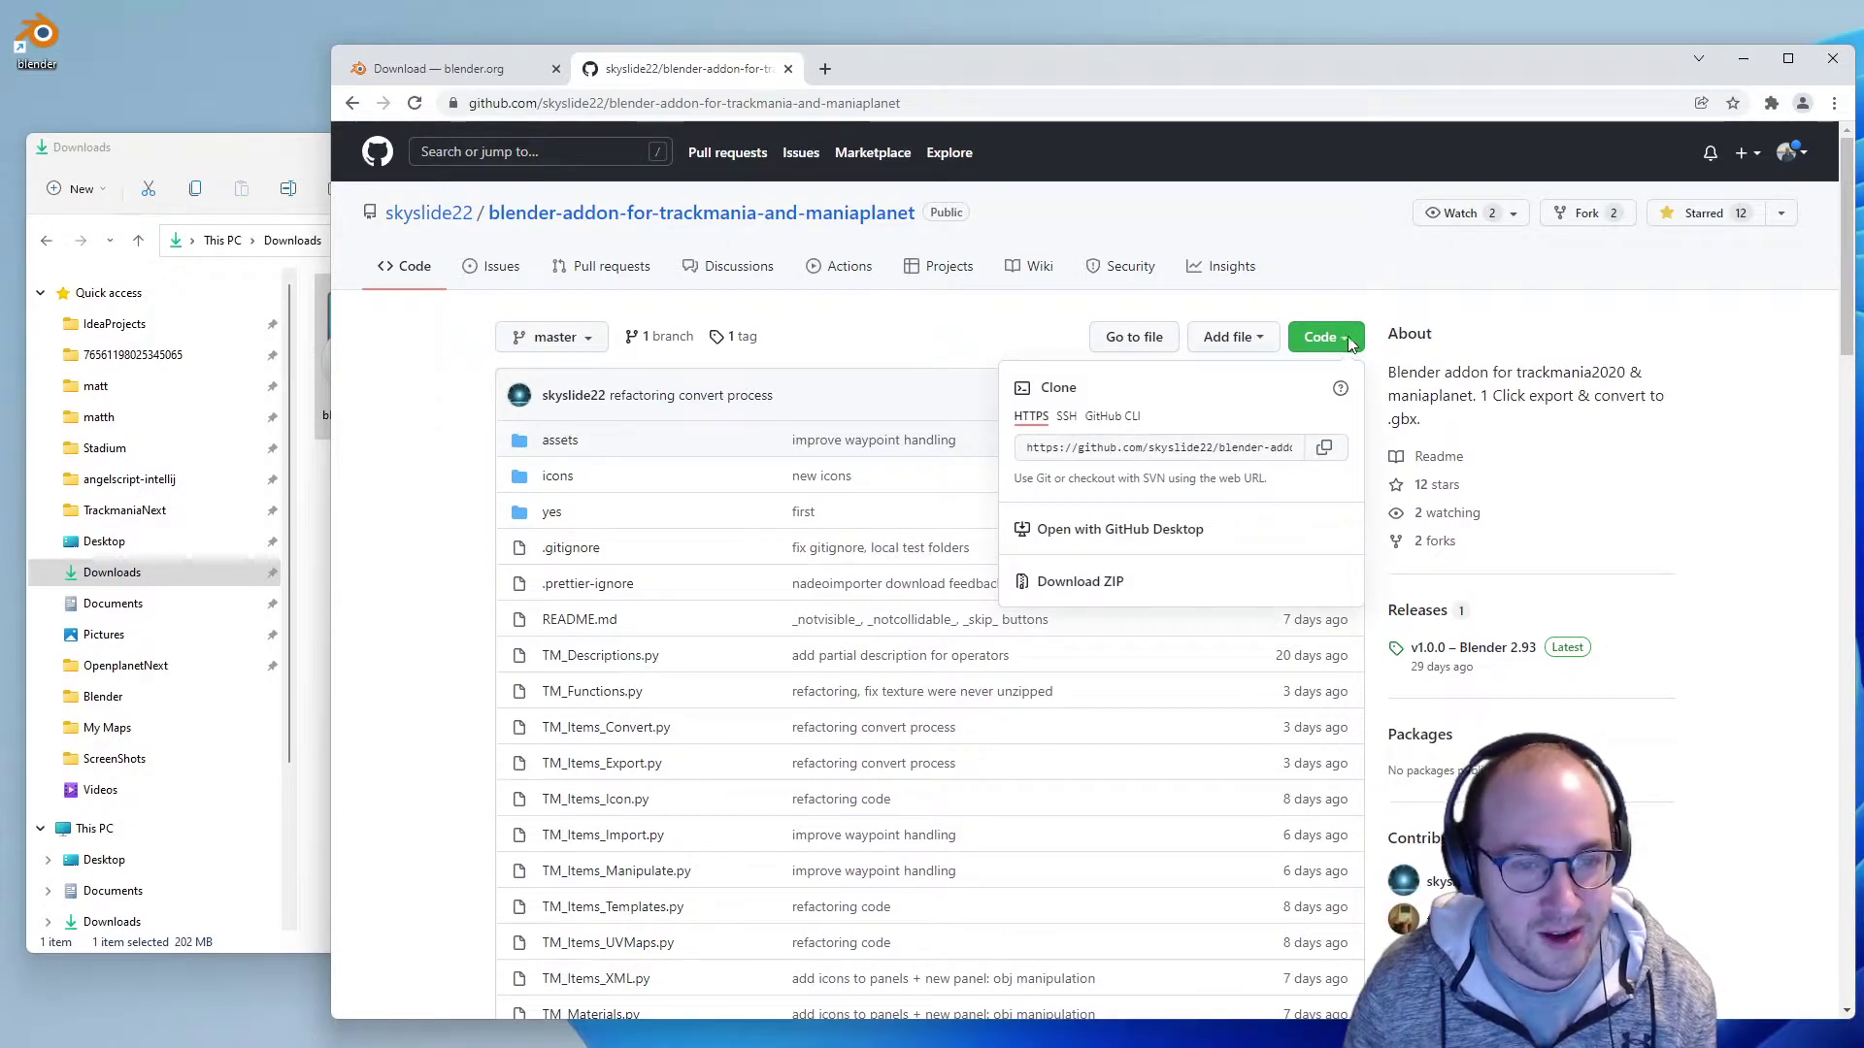
left_click(1105, 590)
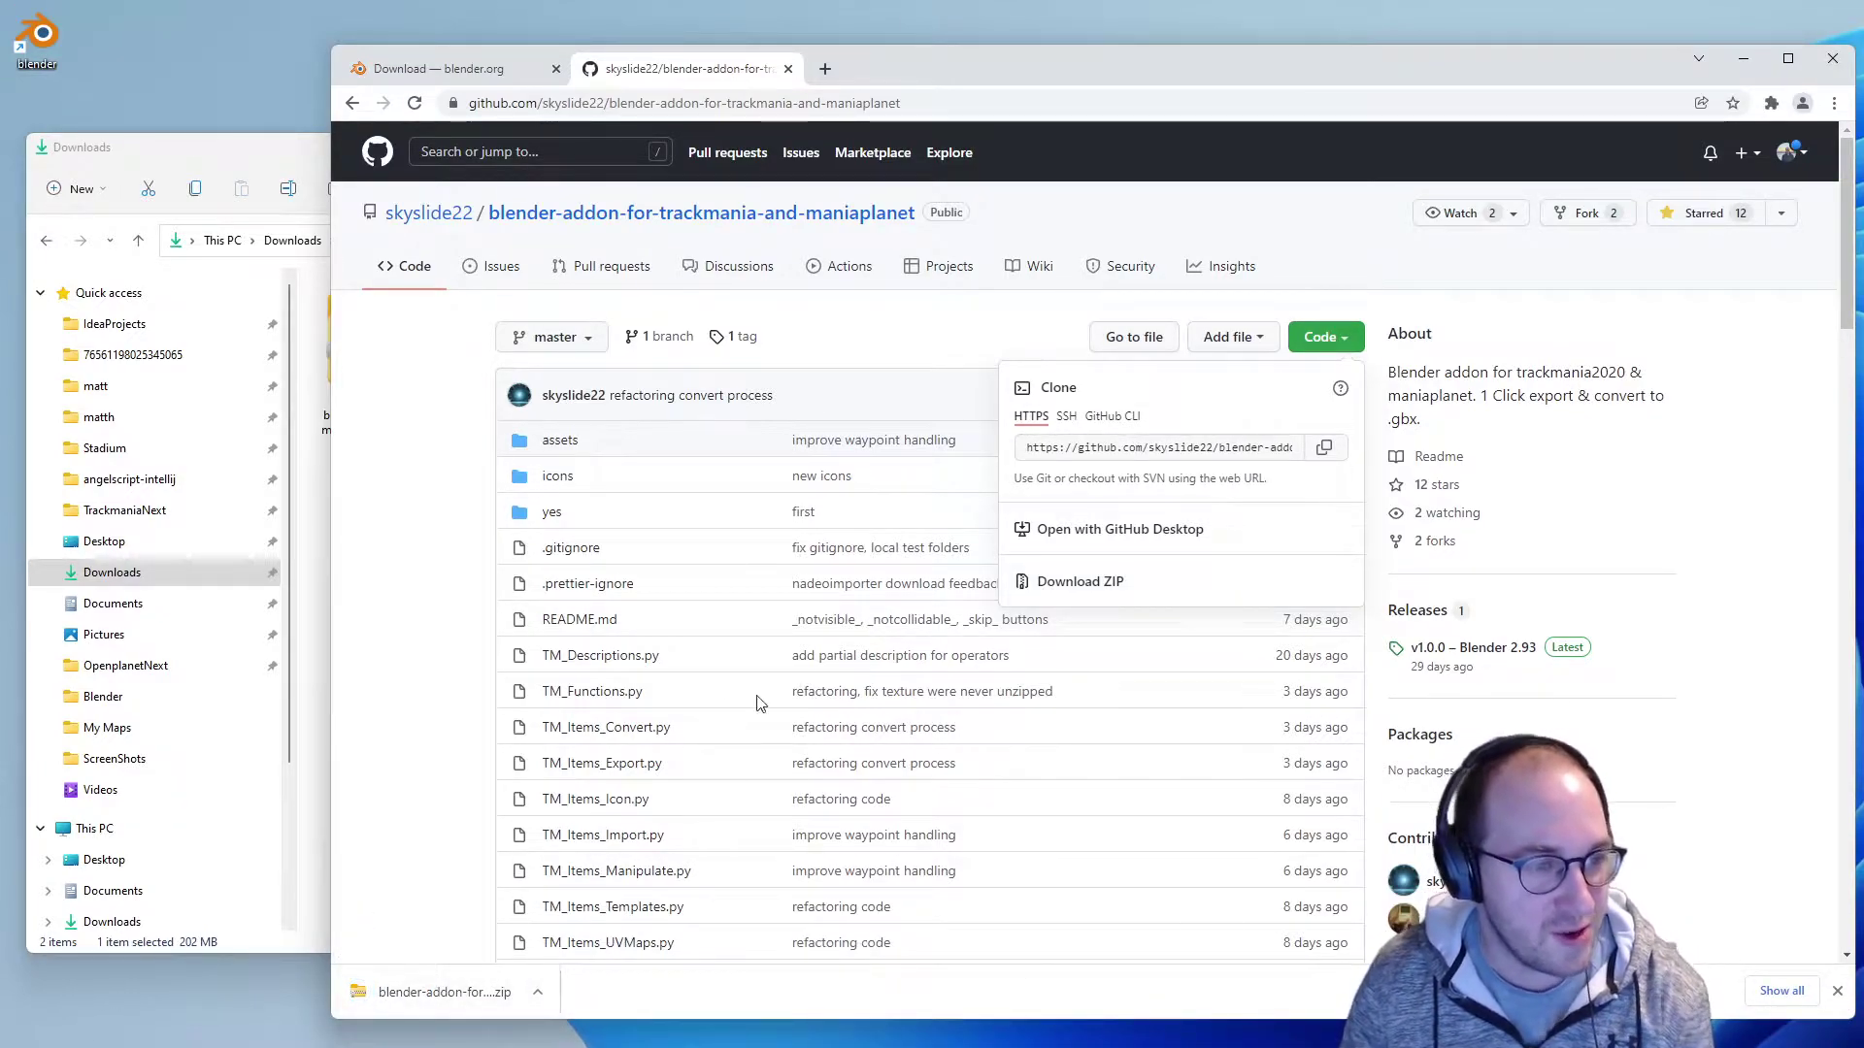
left_click(417, 650)
- Launch Blender 3.0 from the desktop, move the window up and enlarge it so the timeline shows
left_click(243, 157)
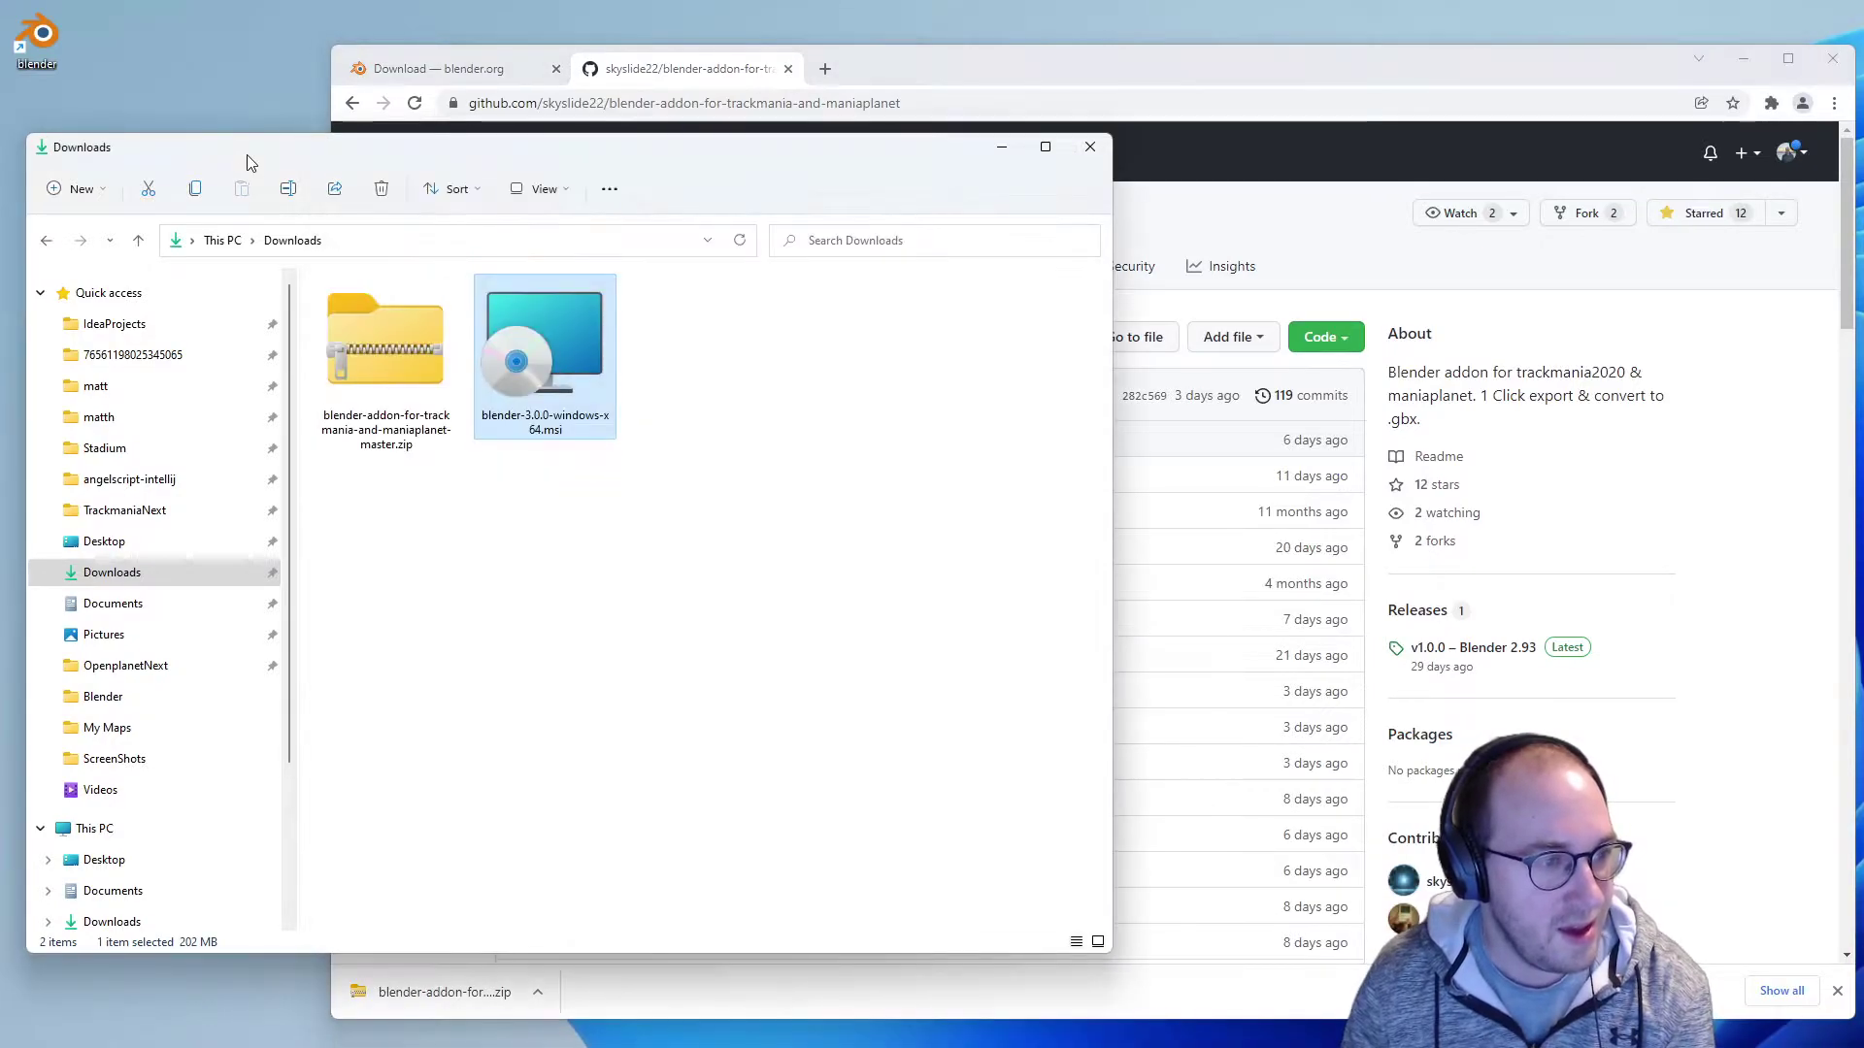
left_click_drag(421, 628, 390, 326)
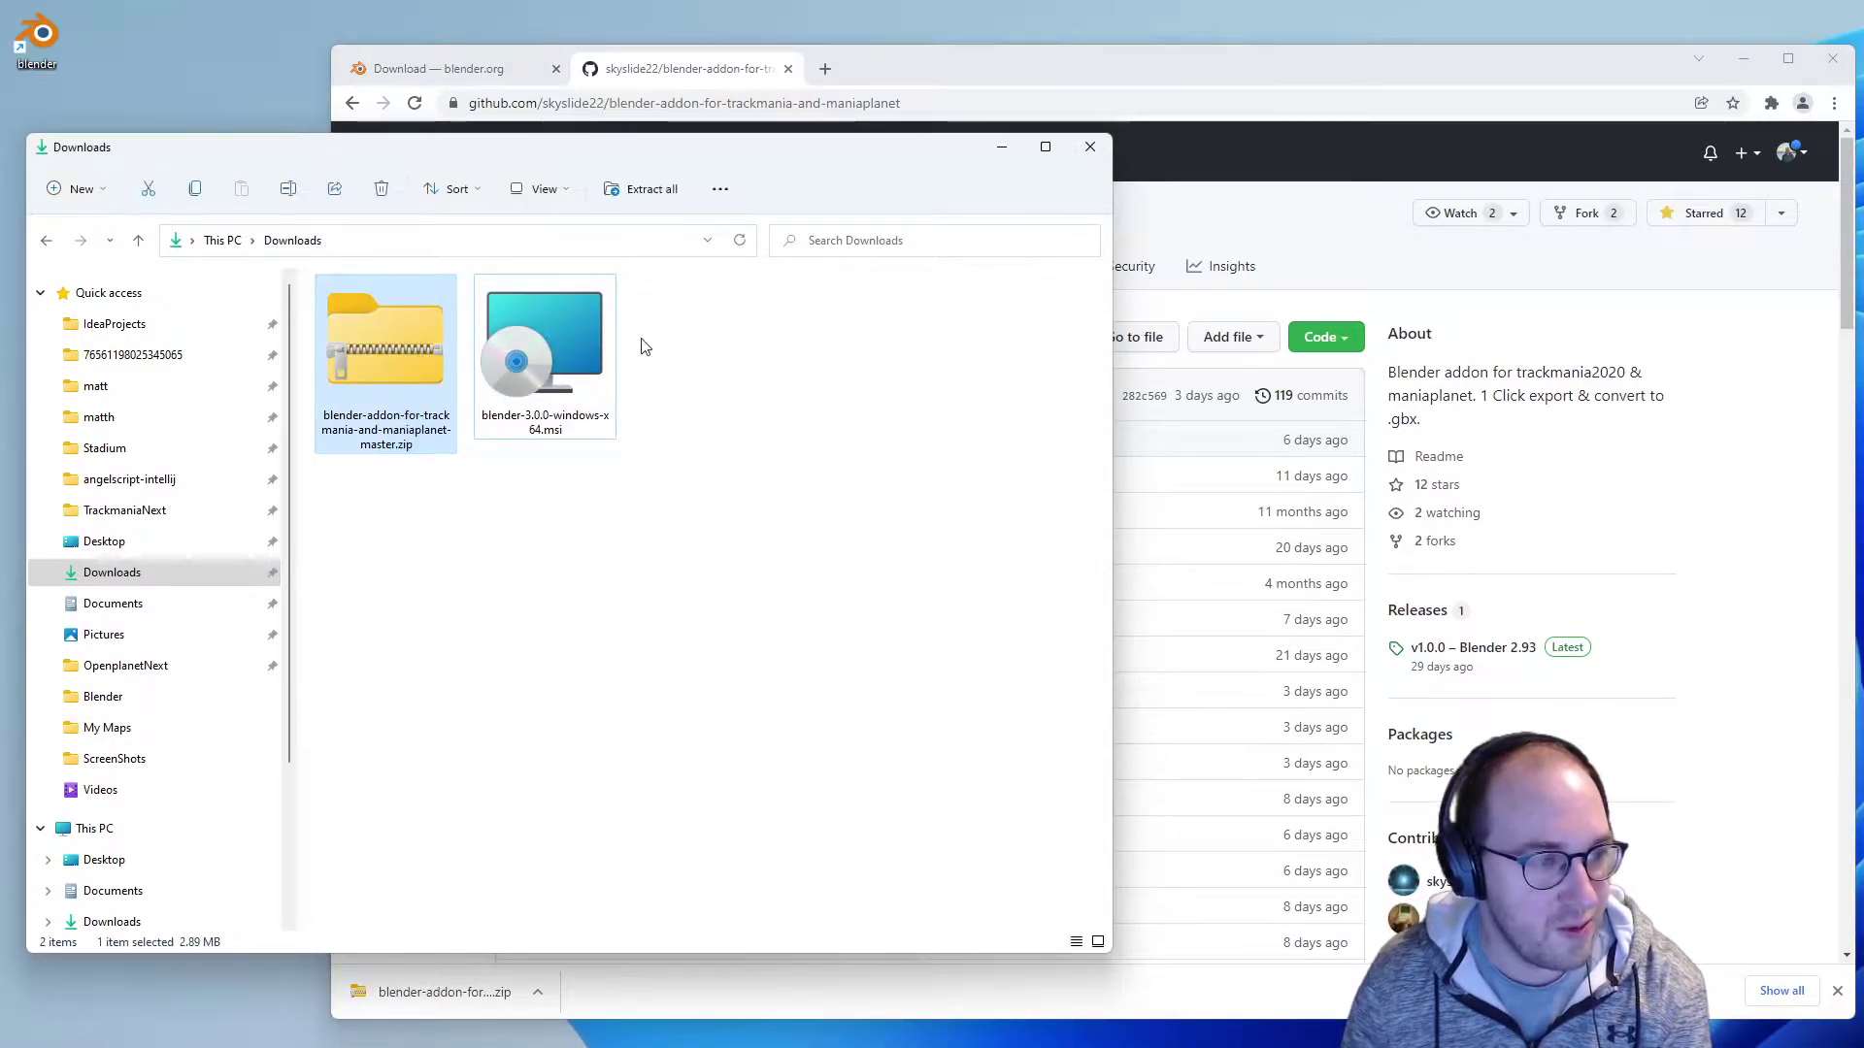
left_click(607, 633)
double_click(37, 39)
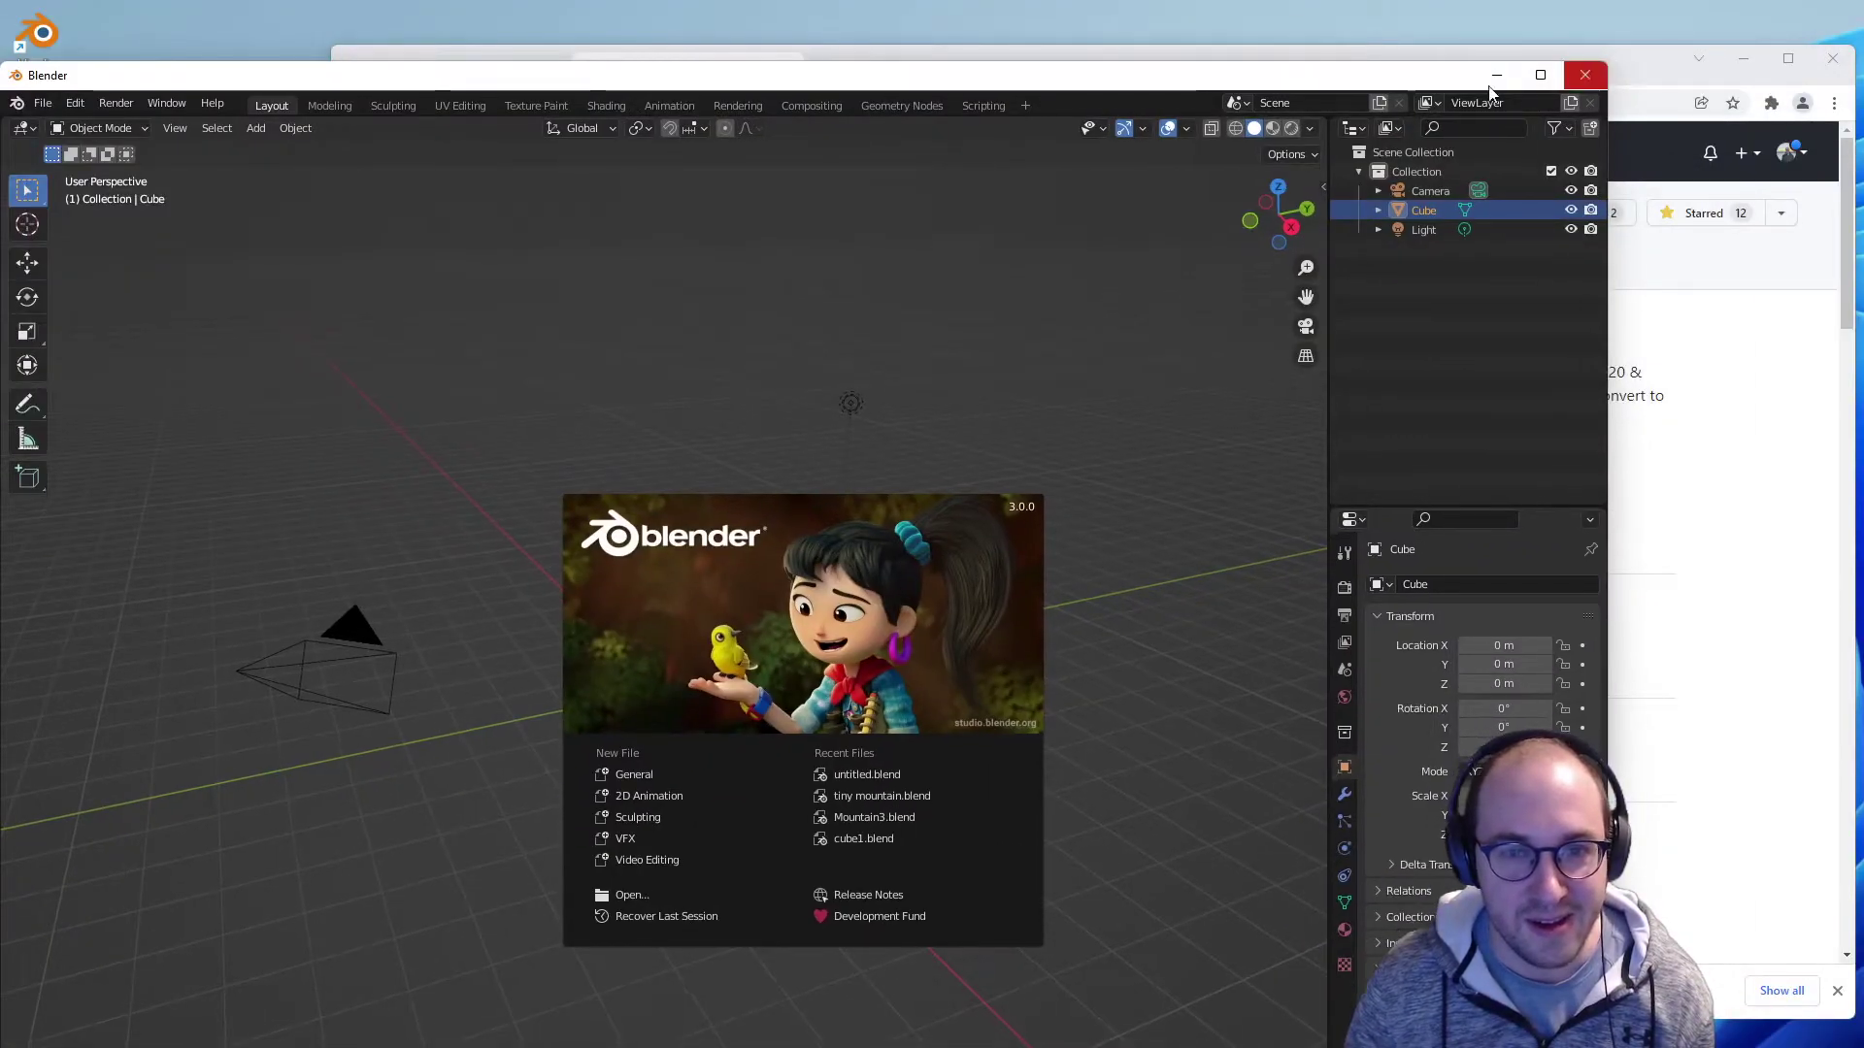
left_click_drag(1402, 77, 1534, 34)
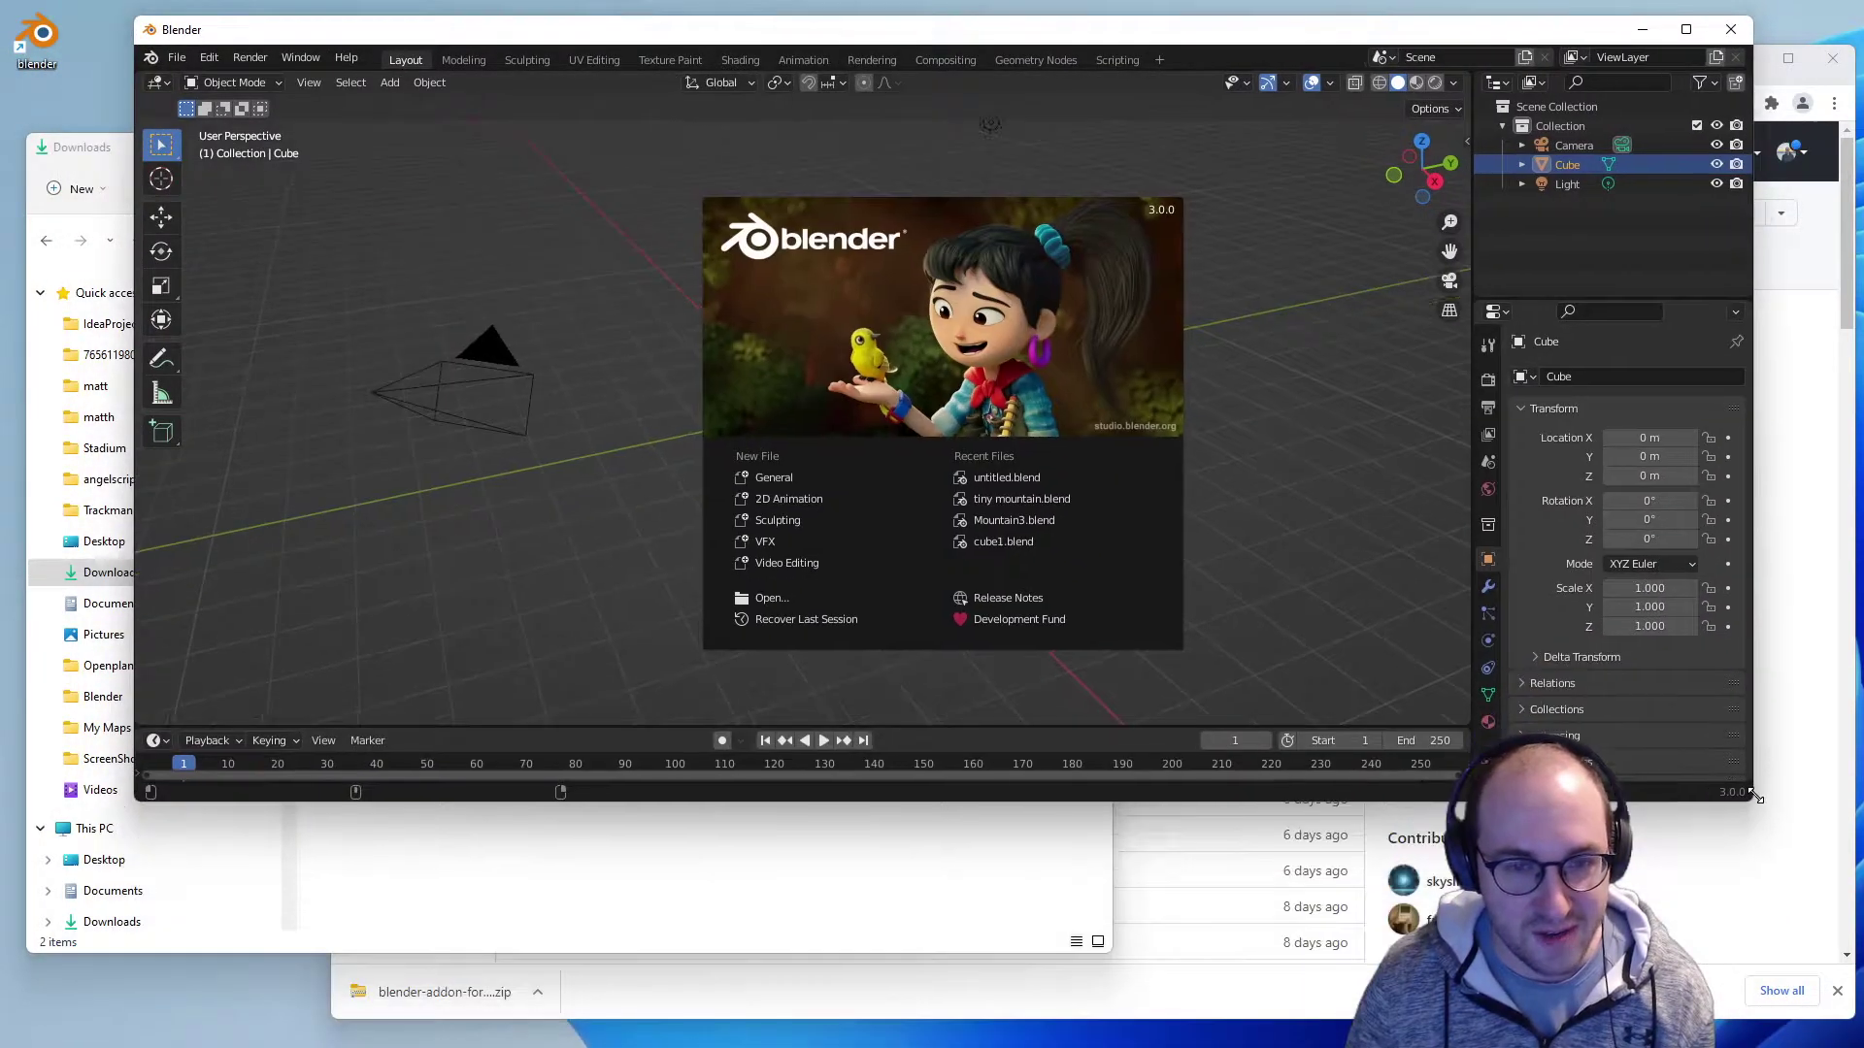
left_click_drag(1644, 811, 1734, 871)
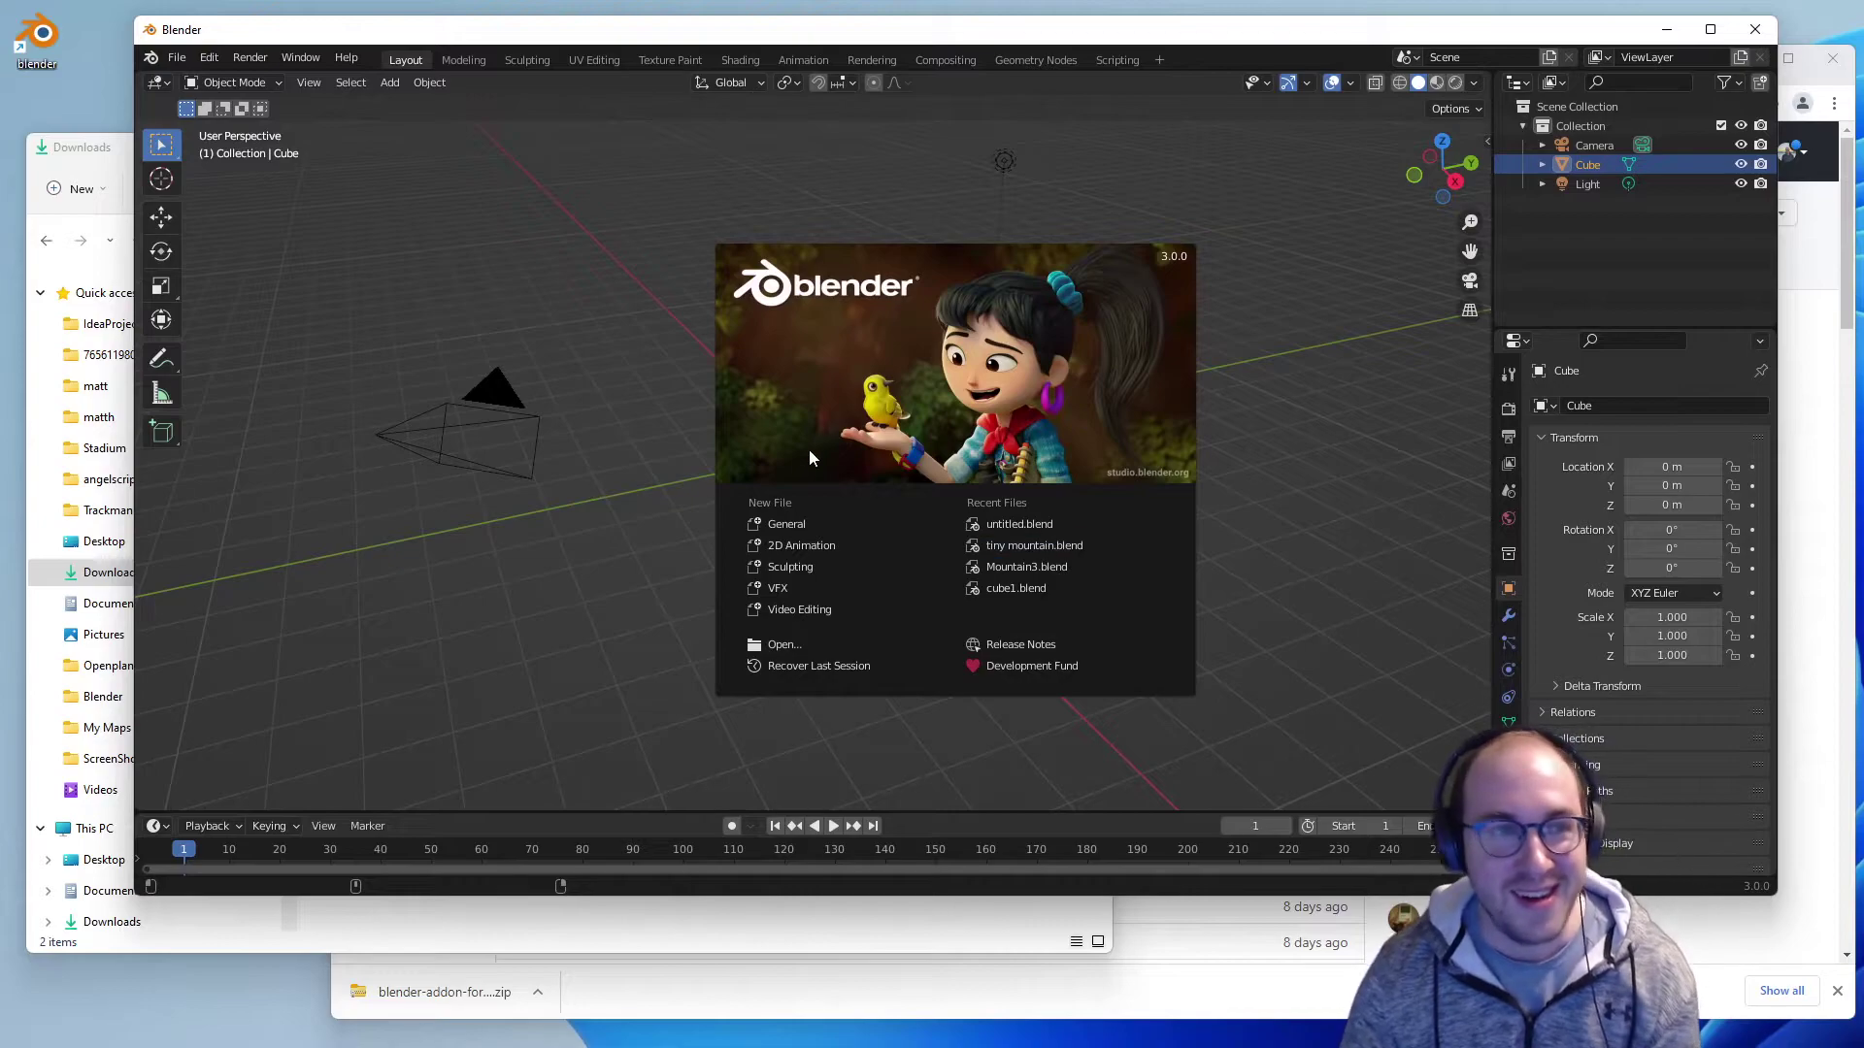
- In Preferences > Add-ons, install the trackmania add-on ZIP from the Downloads folder
left_click(178, 63)
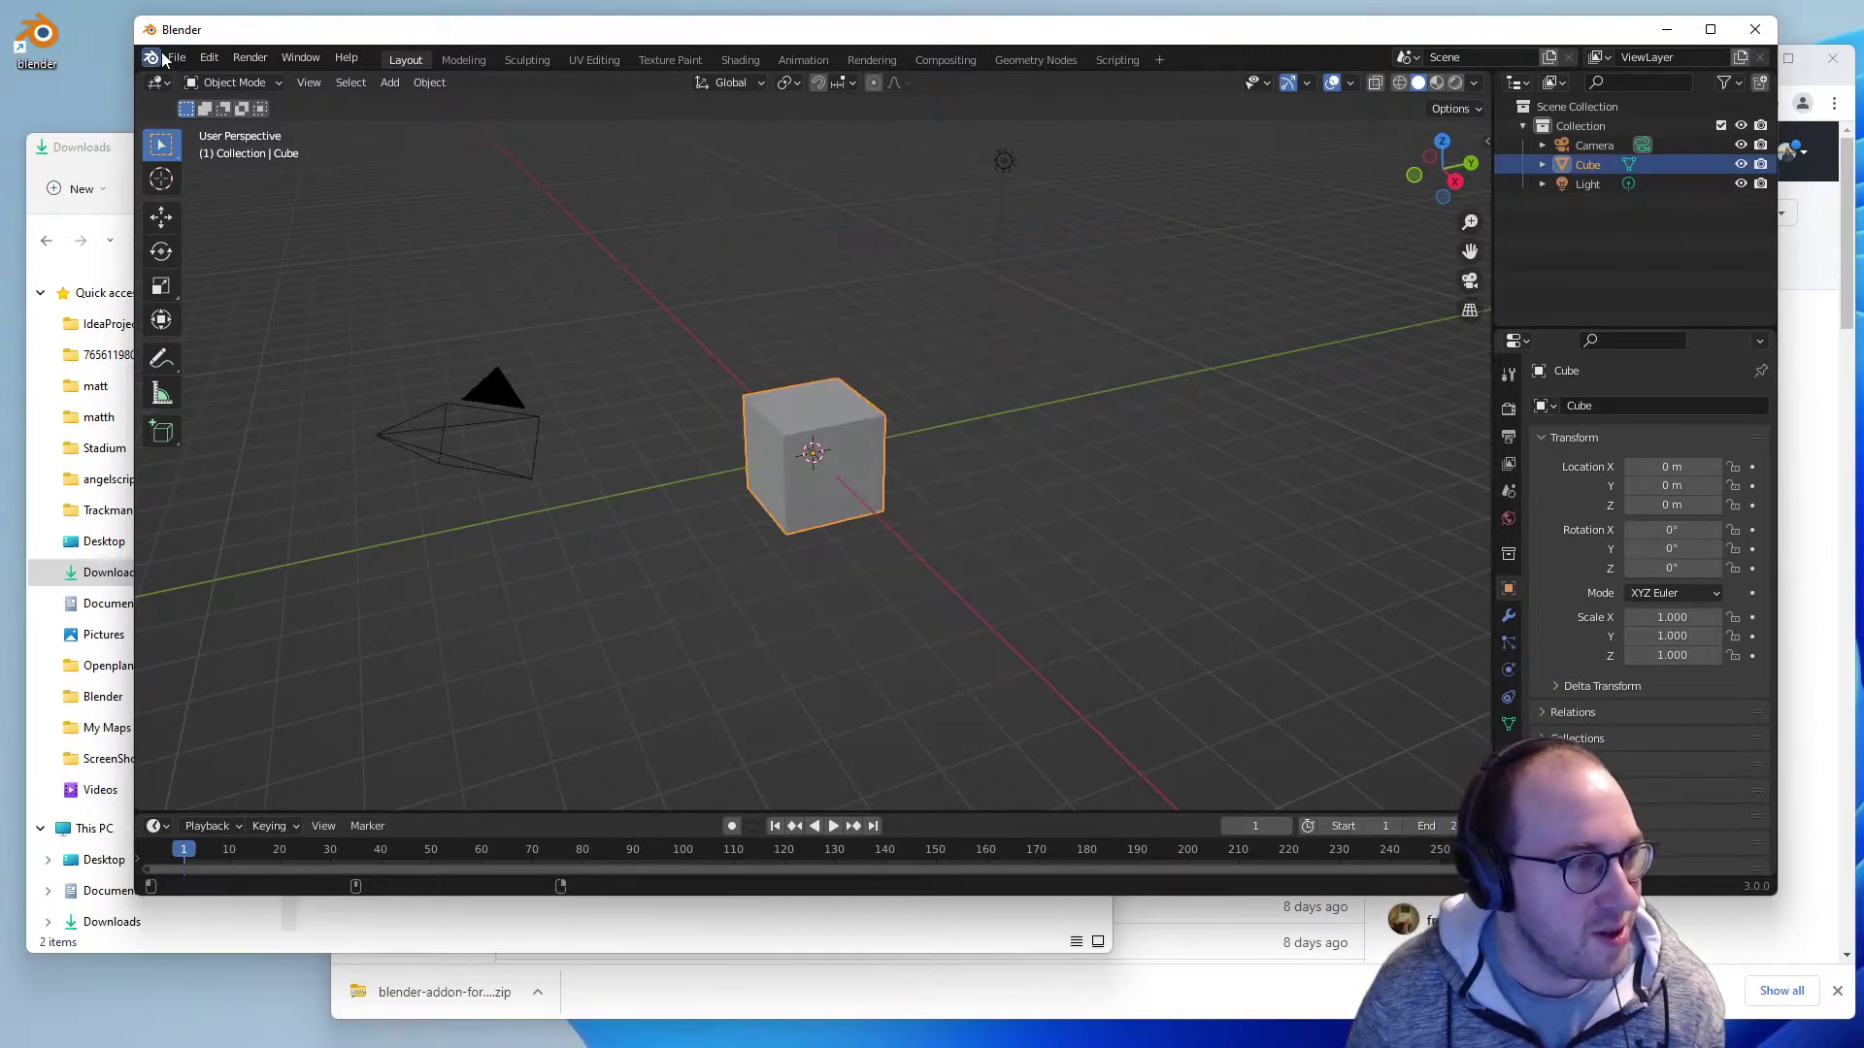
left_click(176, 60)
mouse_move(202, 55)
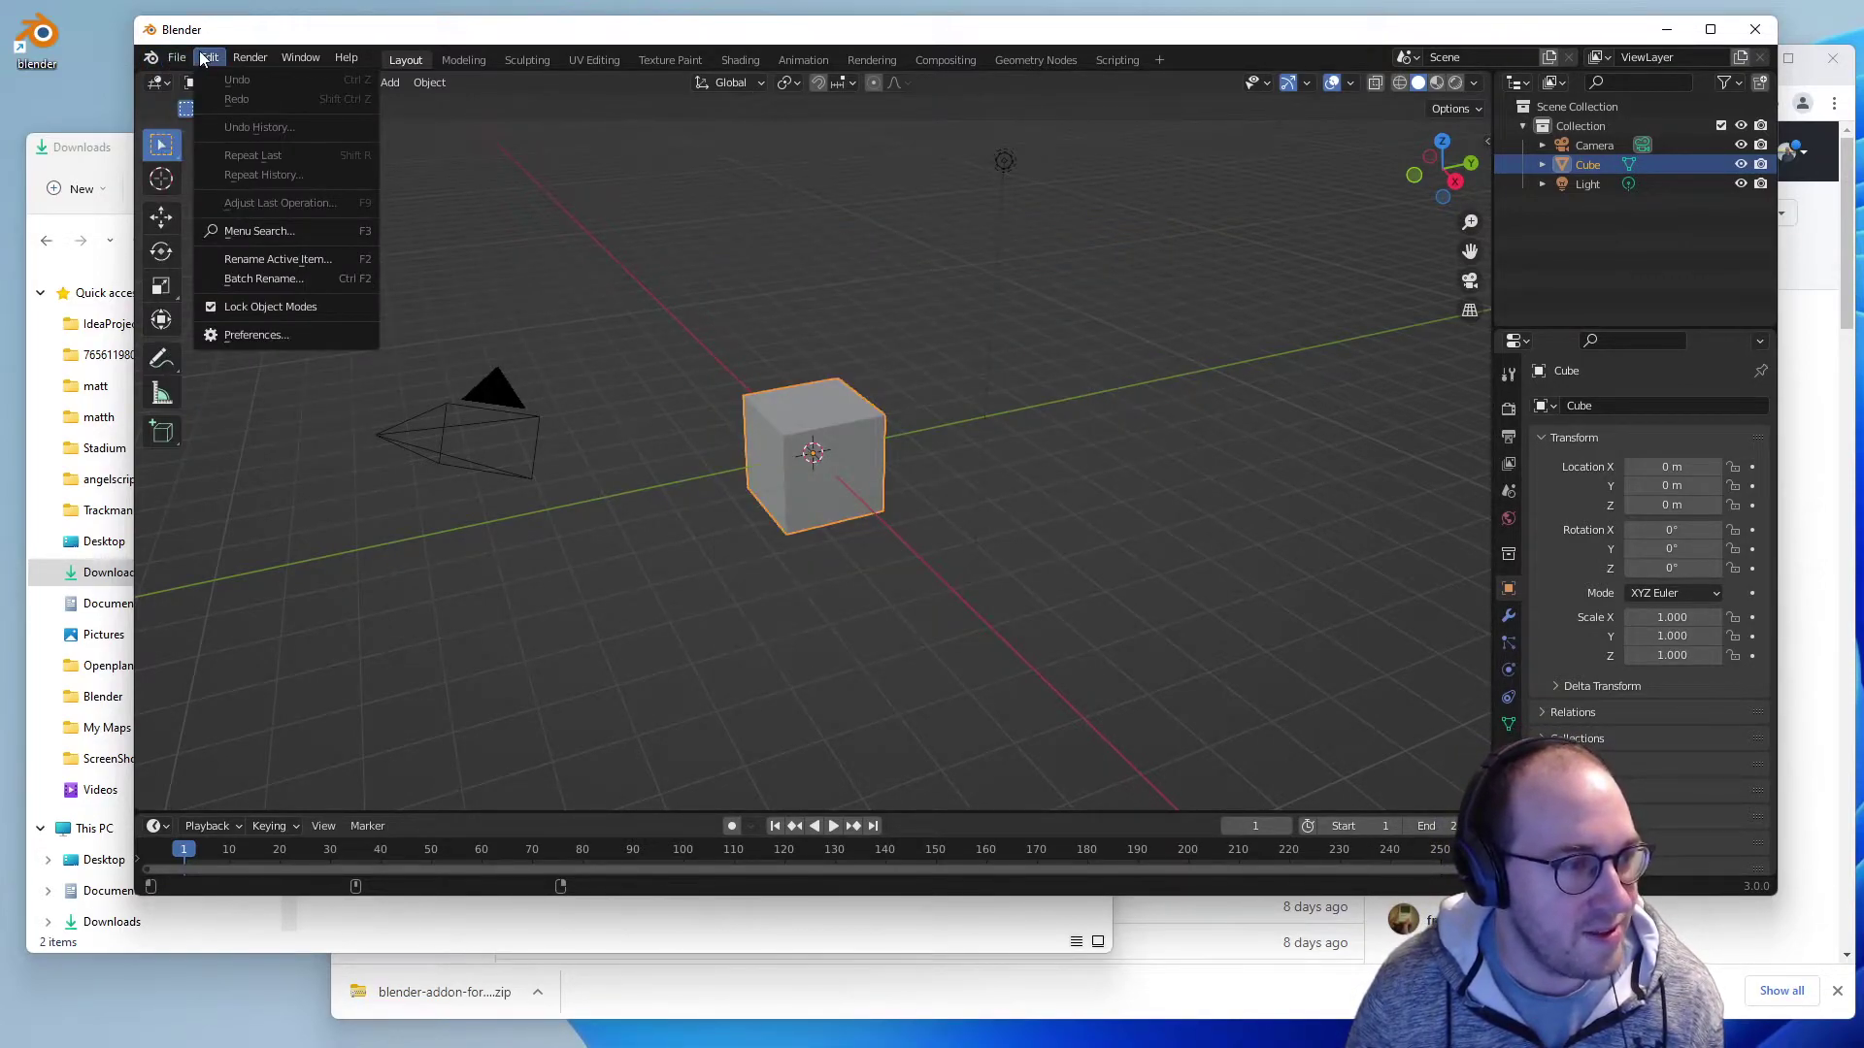
left_click(291, 335)
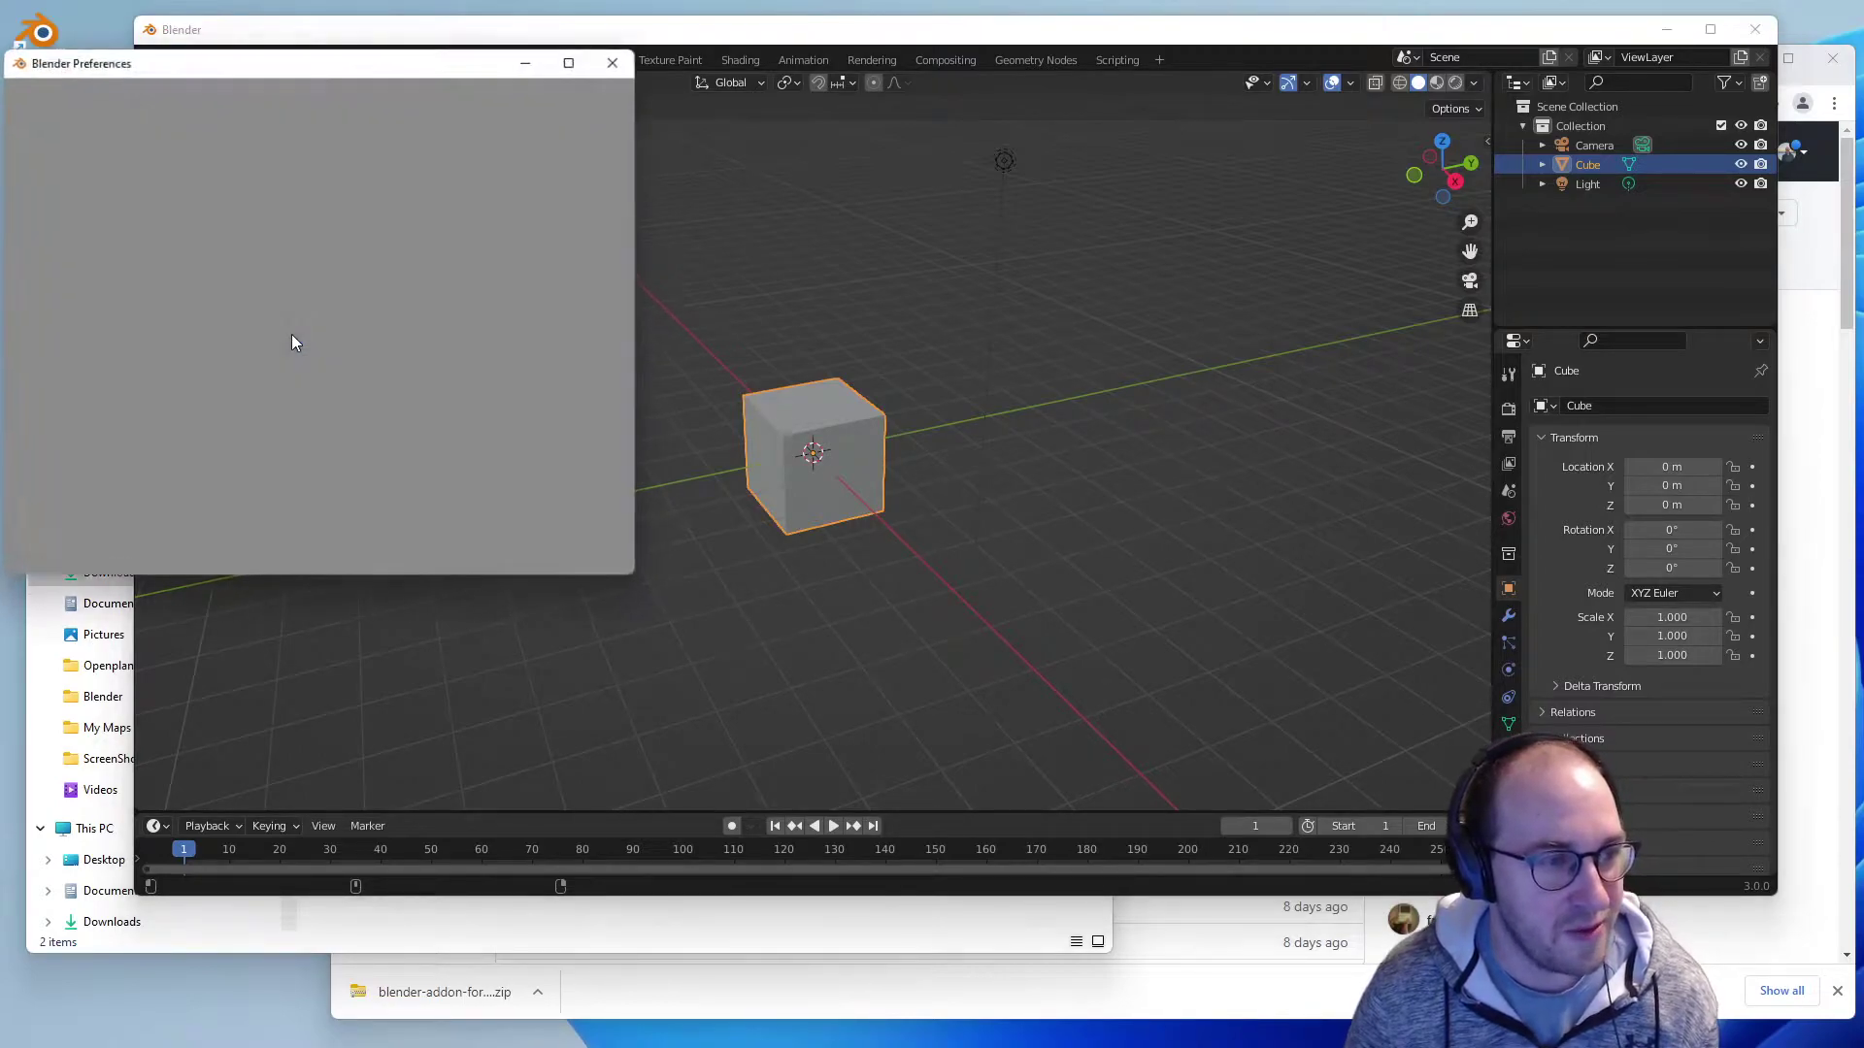
left_click_drag(242, 66, 727, 203)
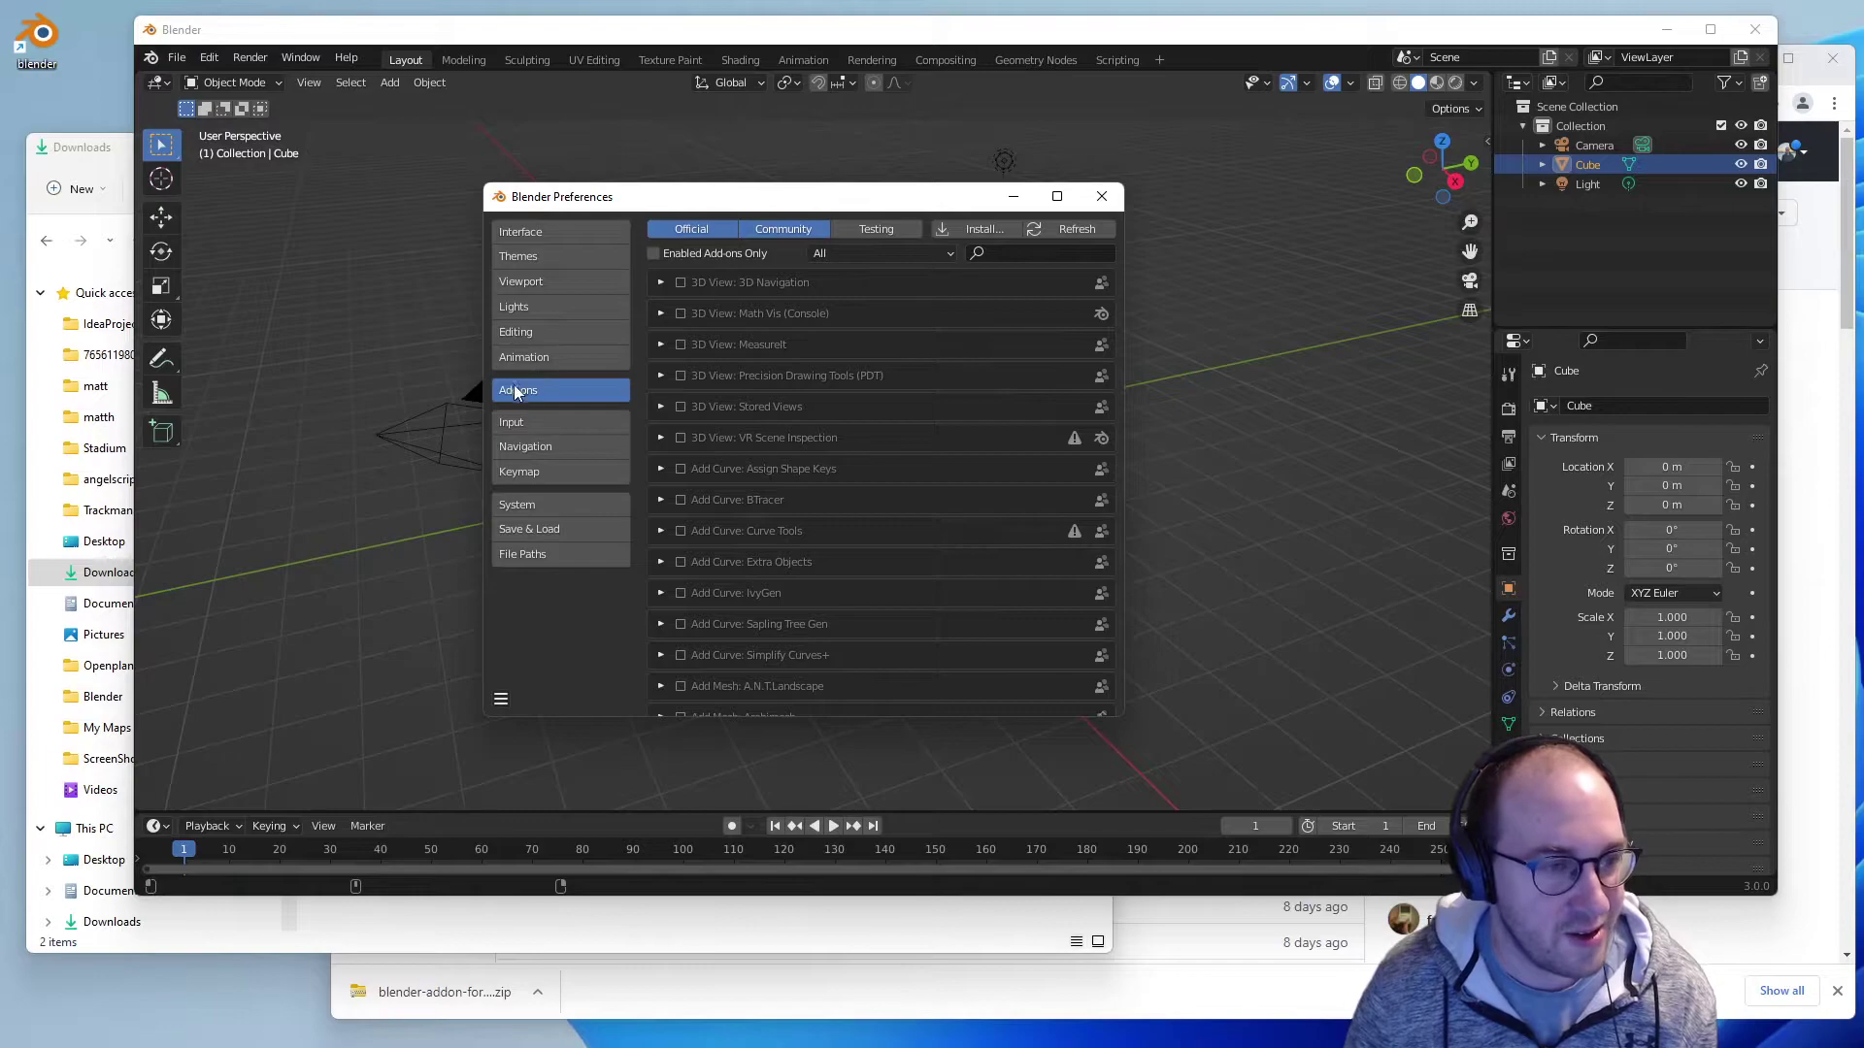
left_click(975, 229)
left_click(363, 360)
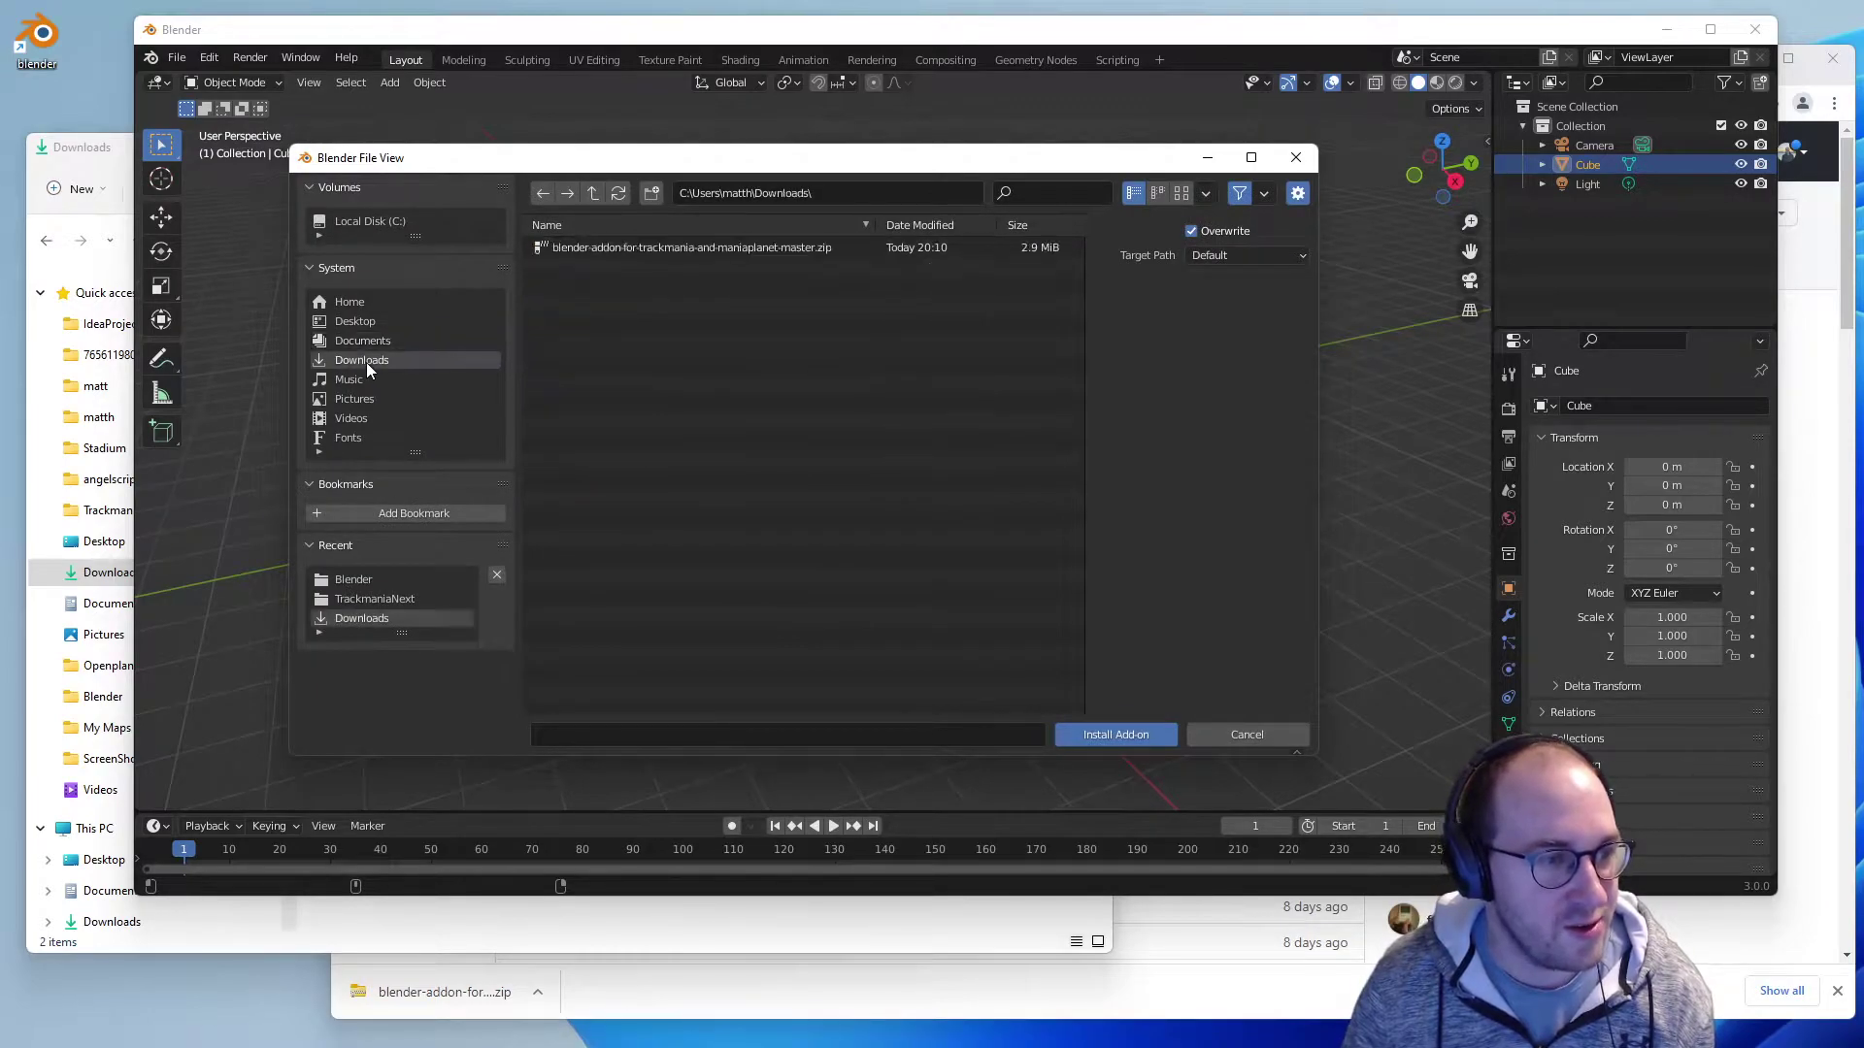
left_click(614, 247)
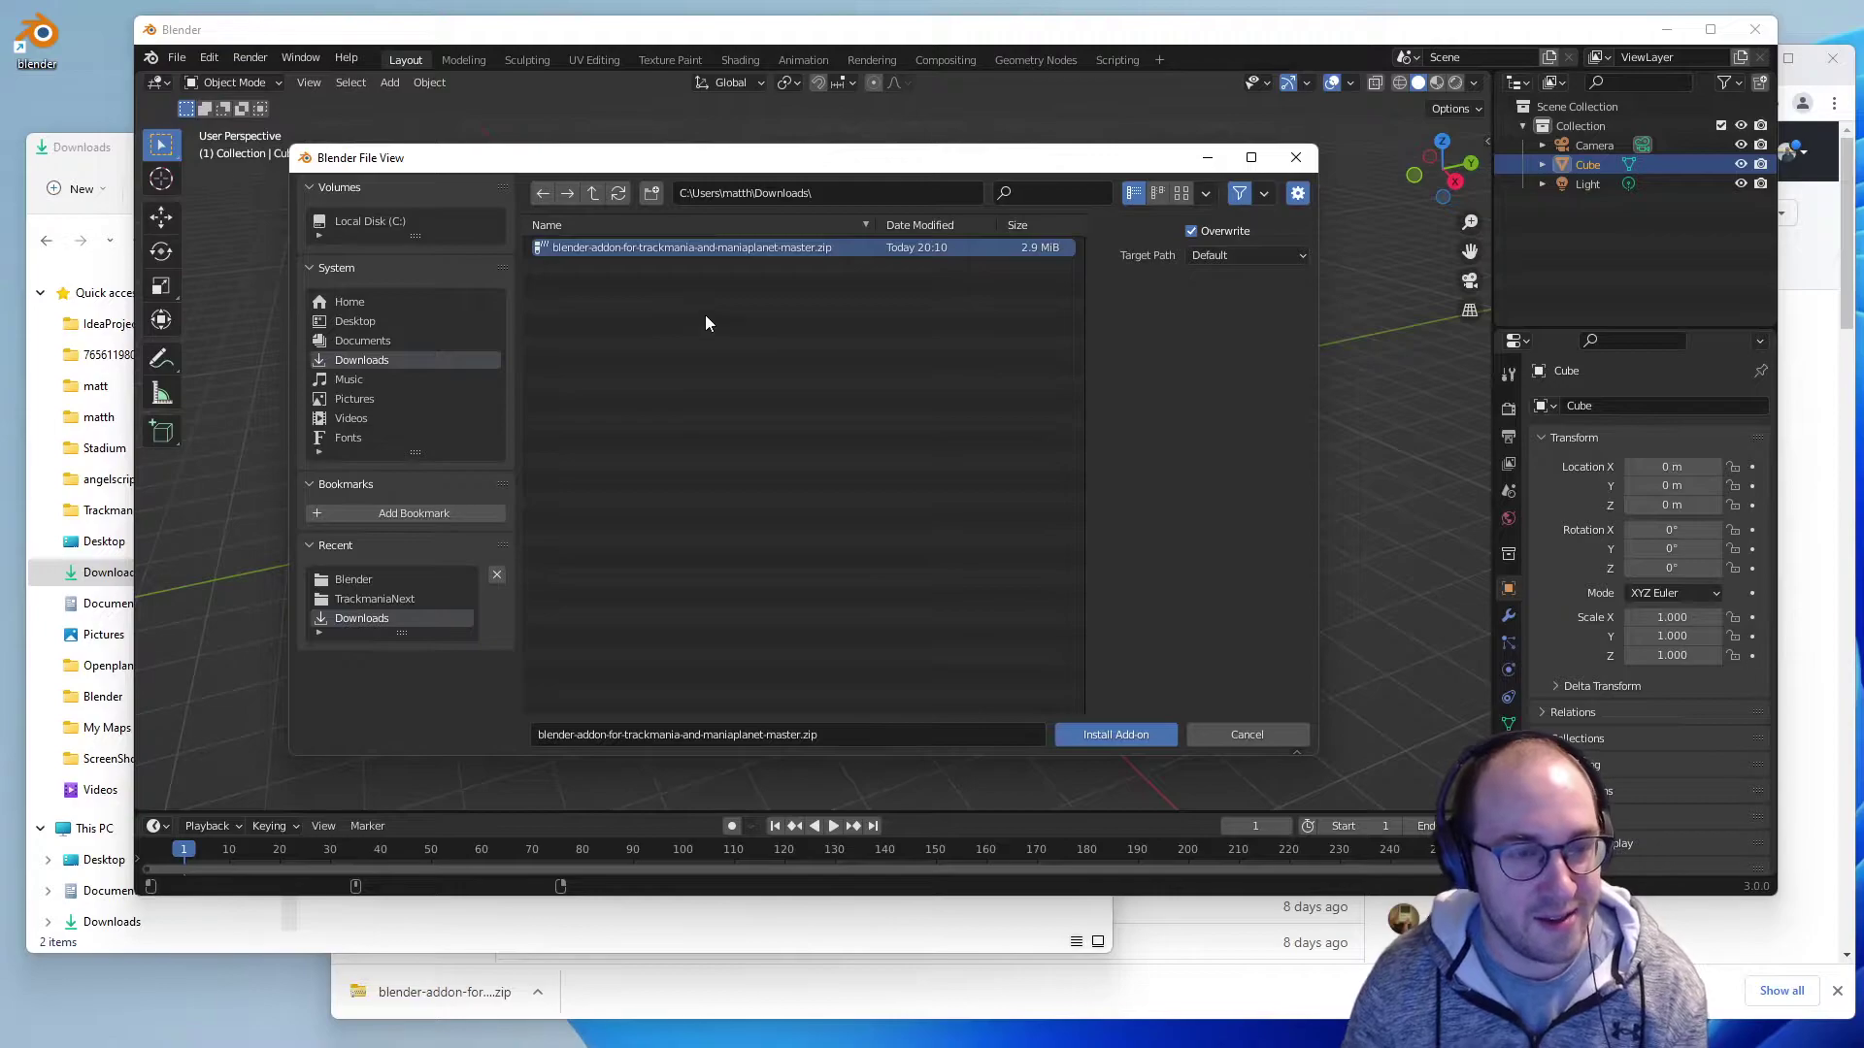
left_click(1128, 733)
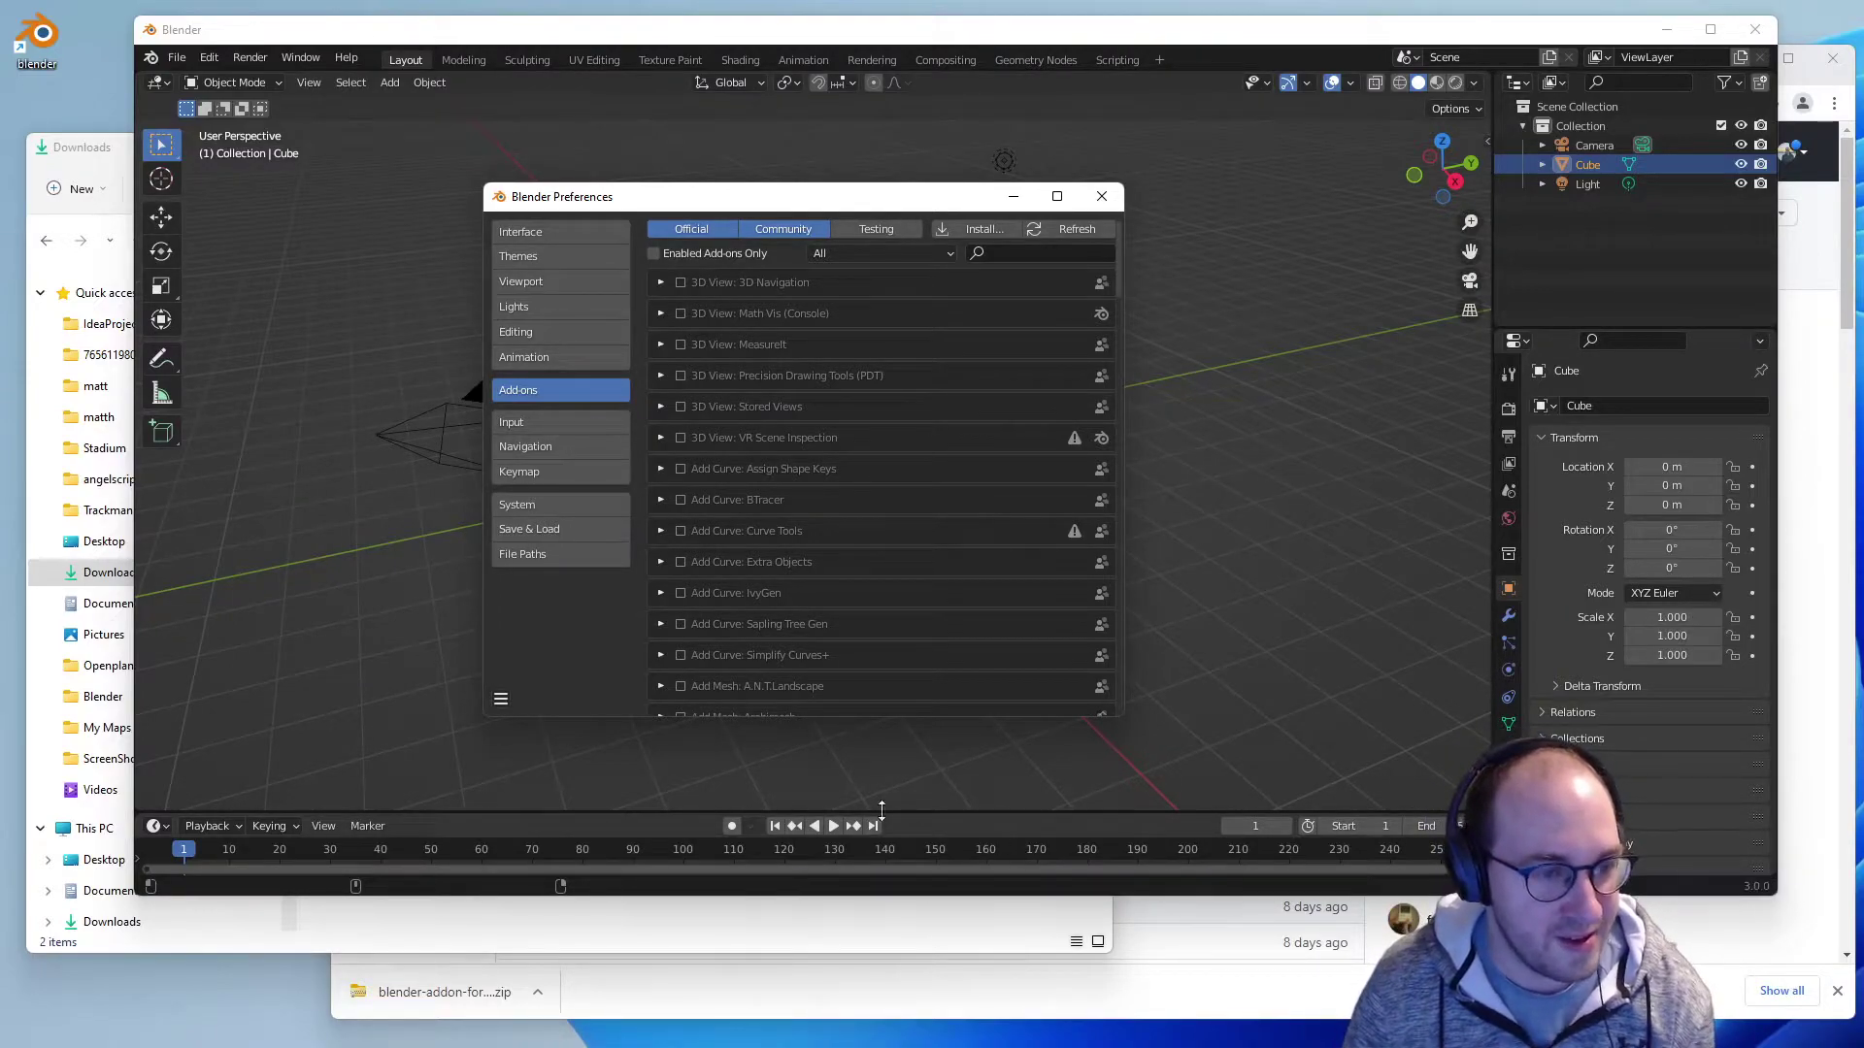
- Search 'track', enable Trackmania Export & Convert, and close Preferences
left_click(1012, 251)
type("tra")
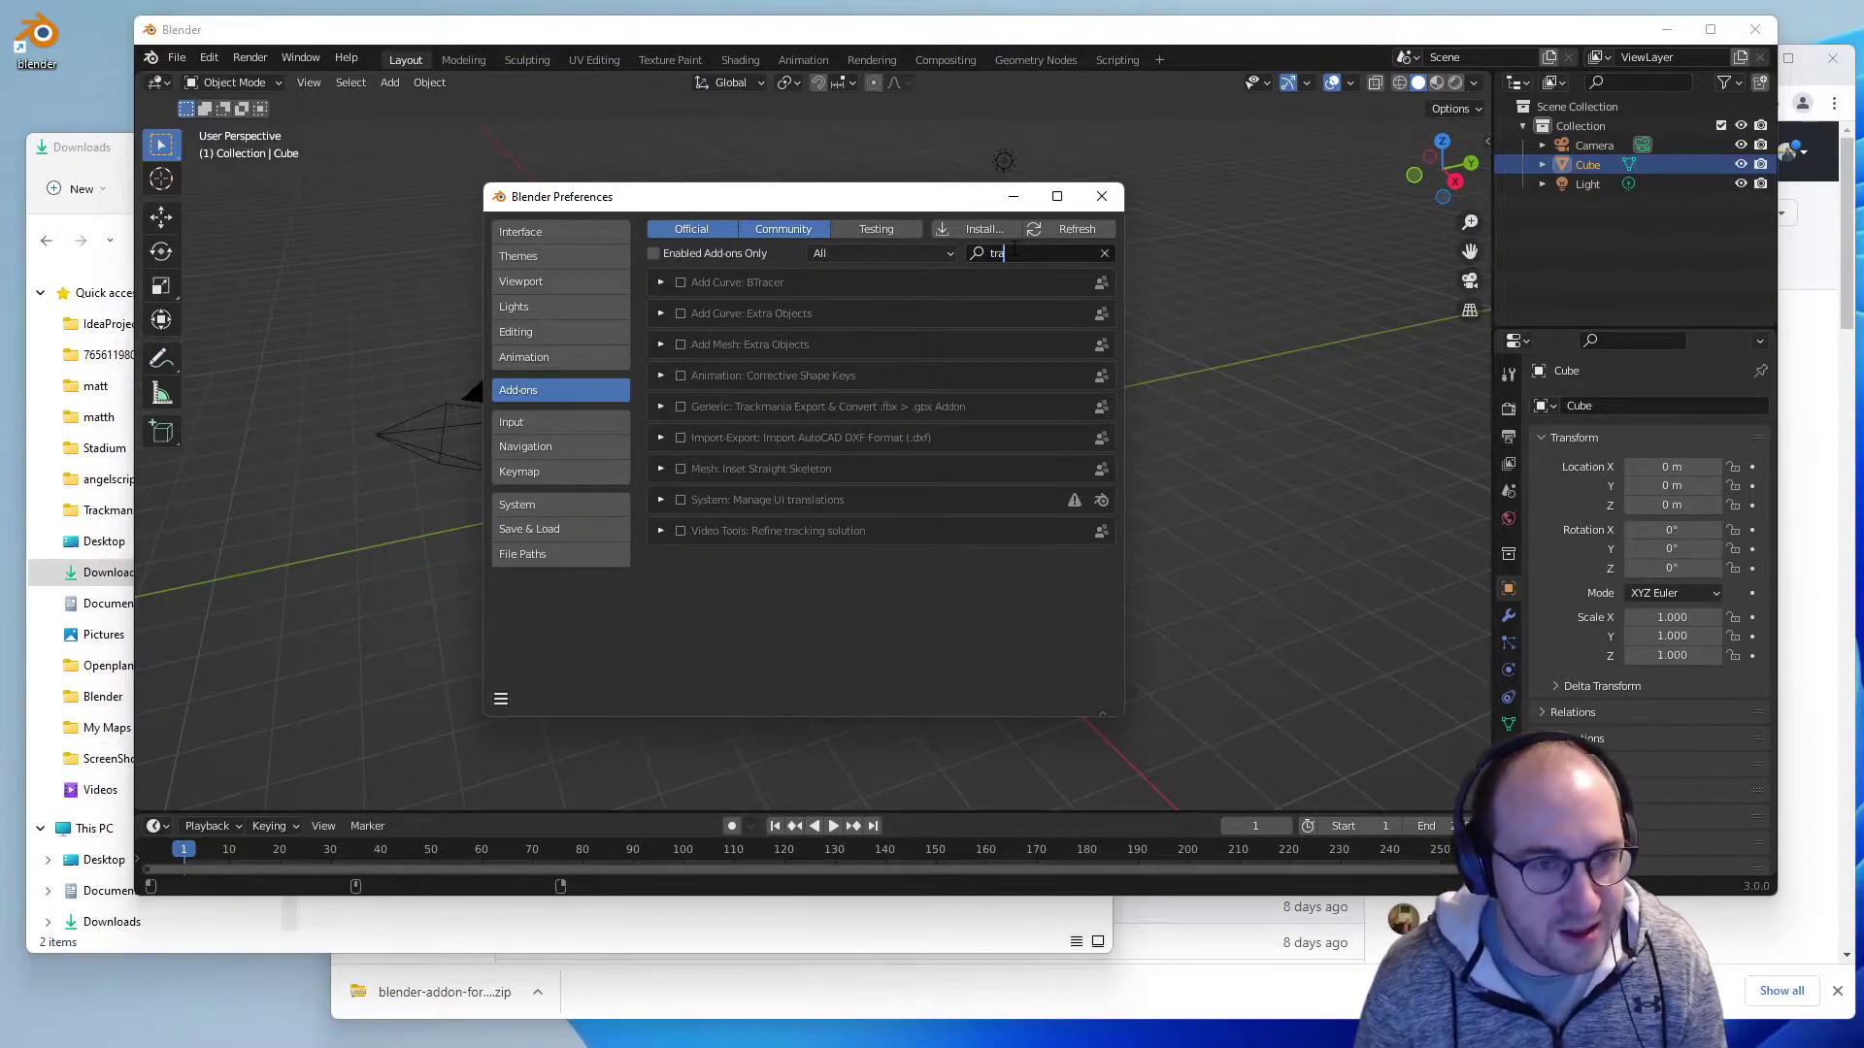
type("ck")
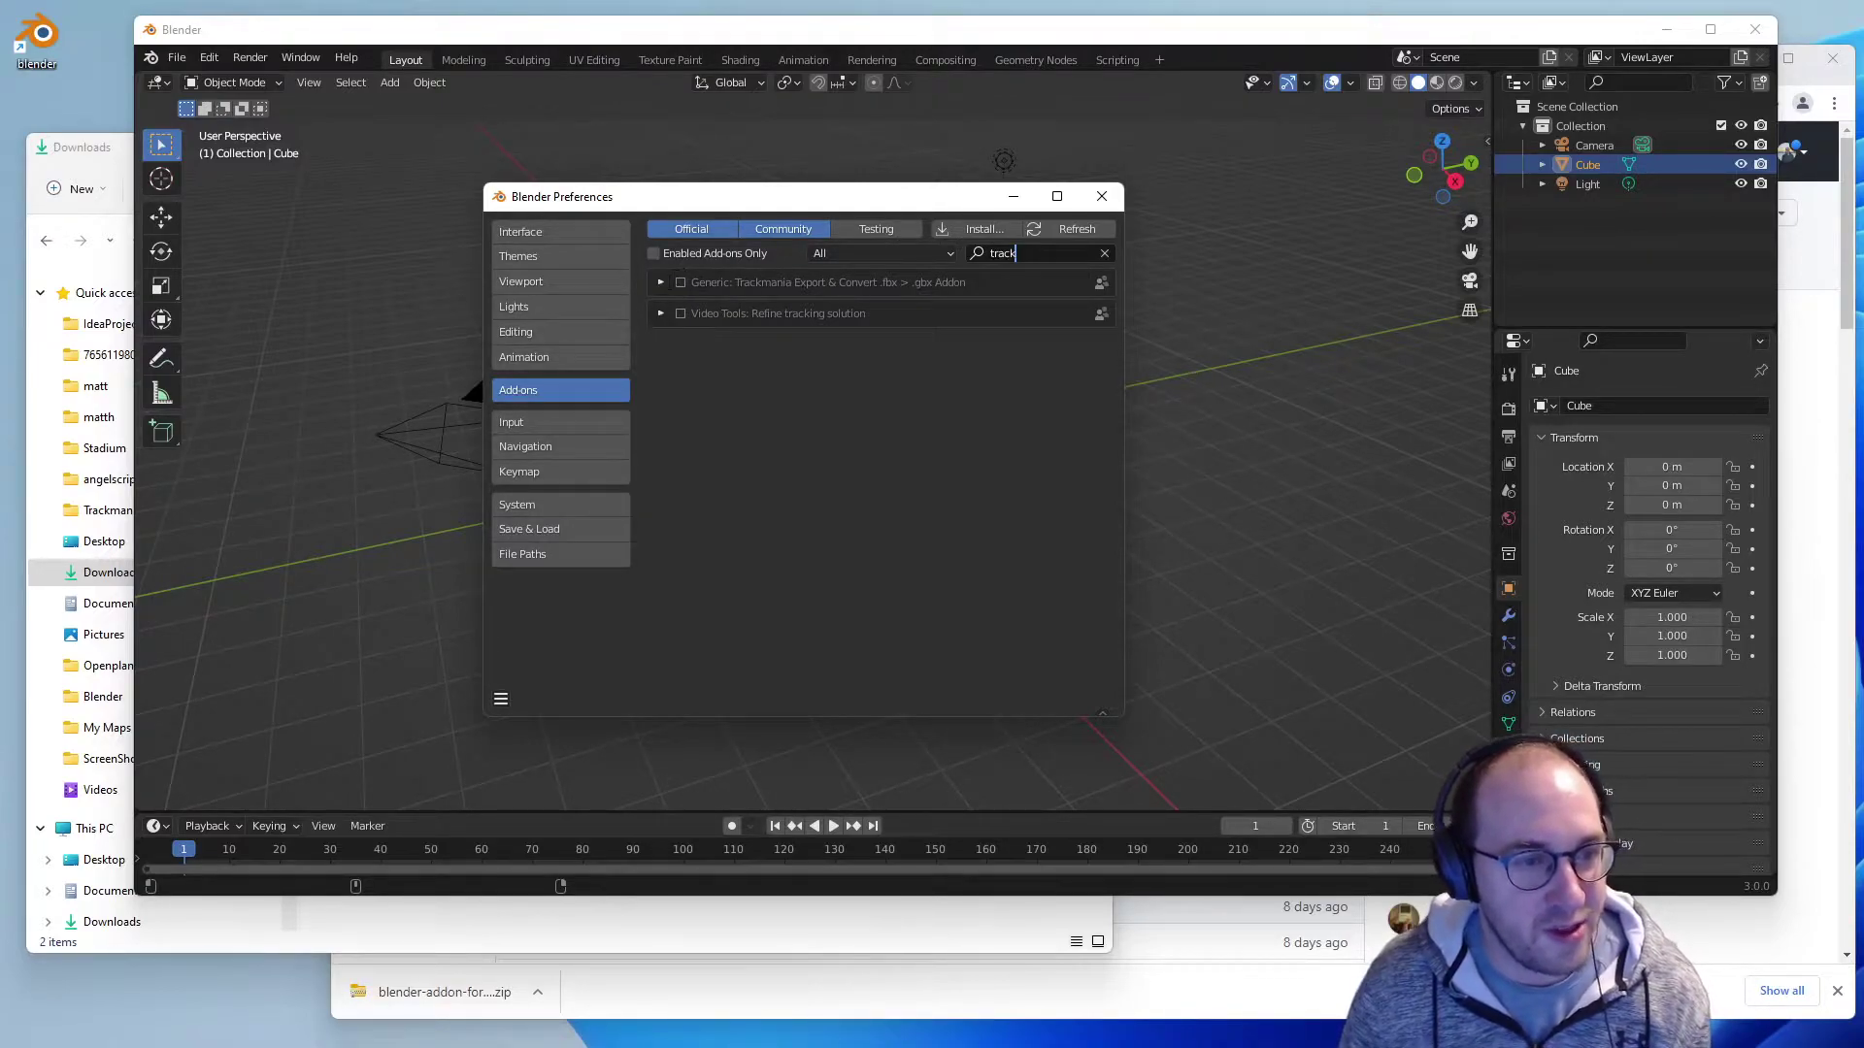
left_click(659, 284)
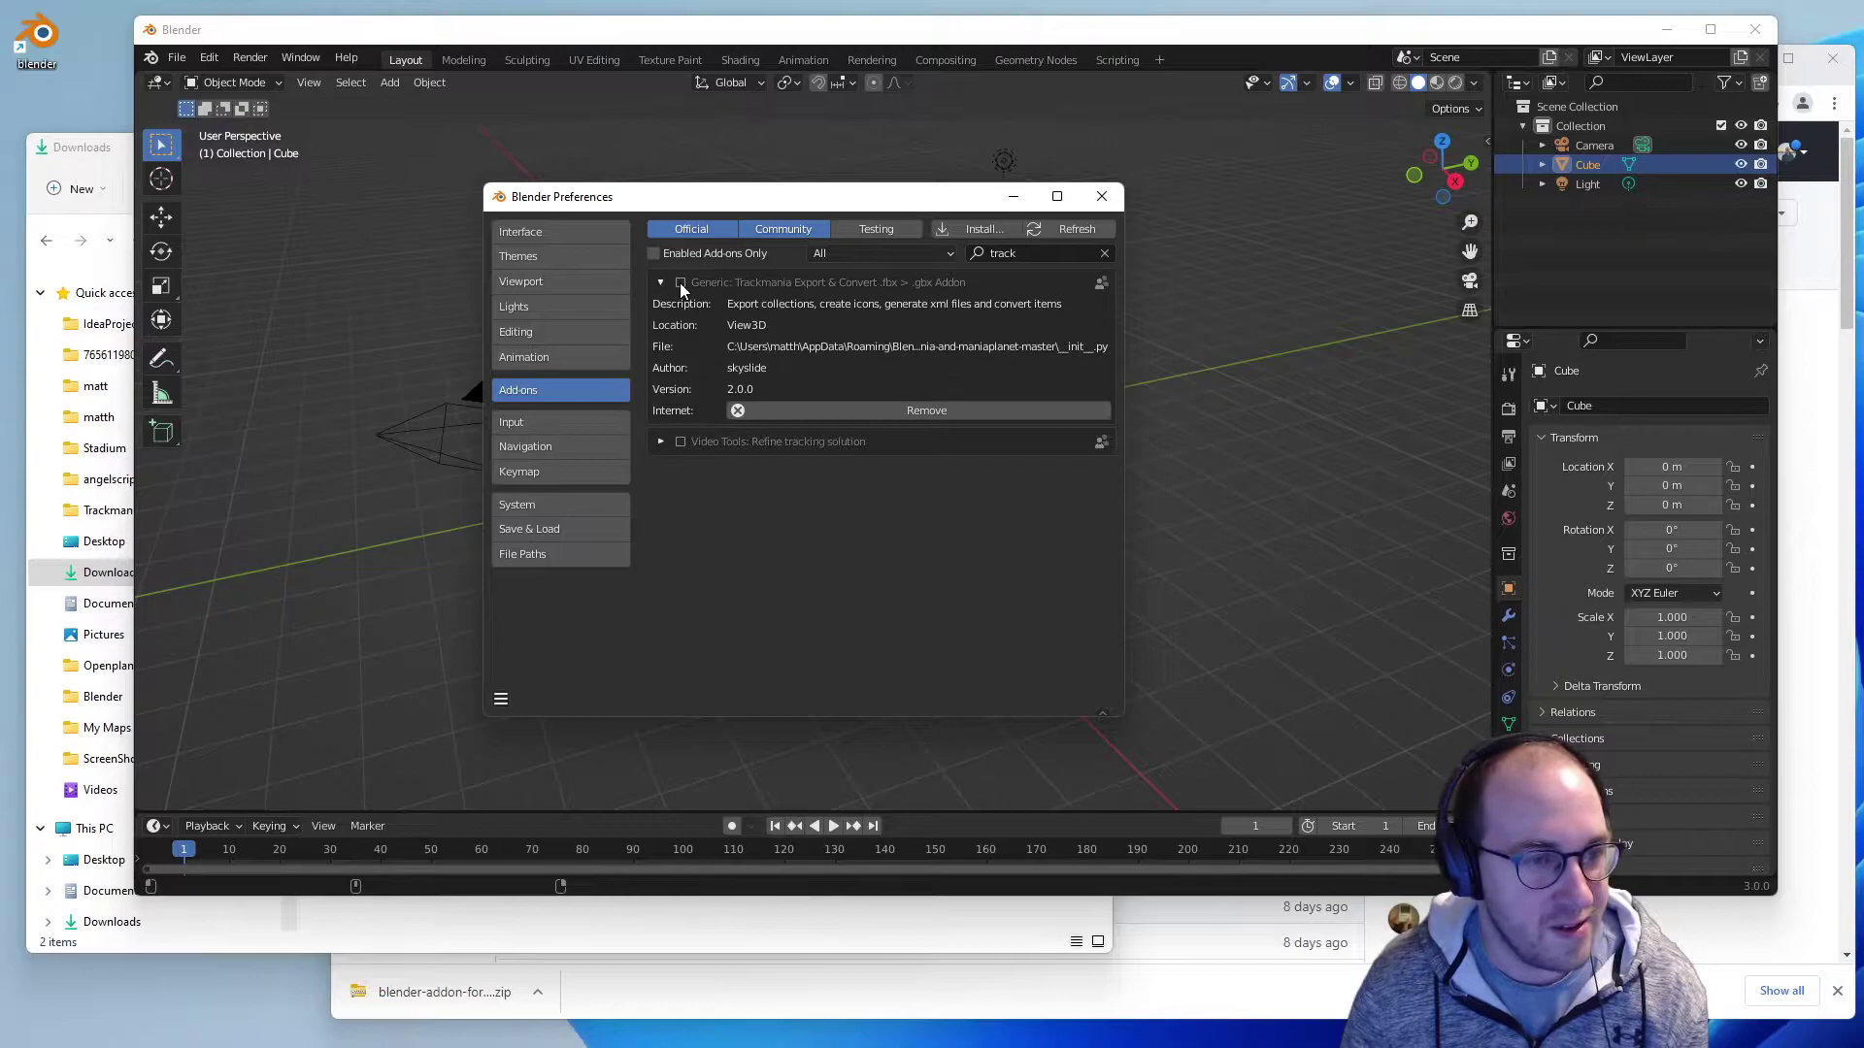
left_click(679, 282)
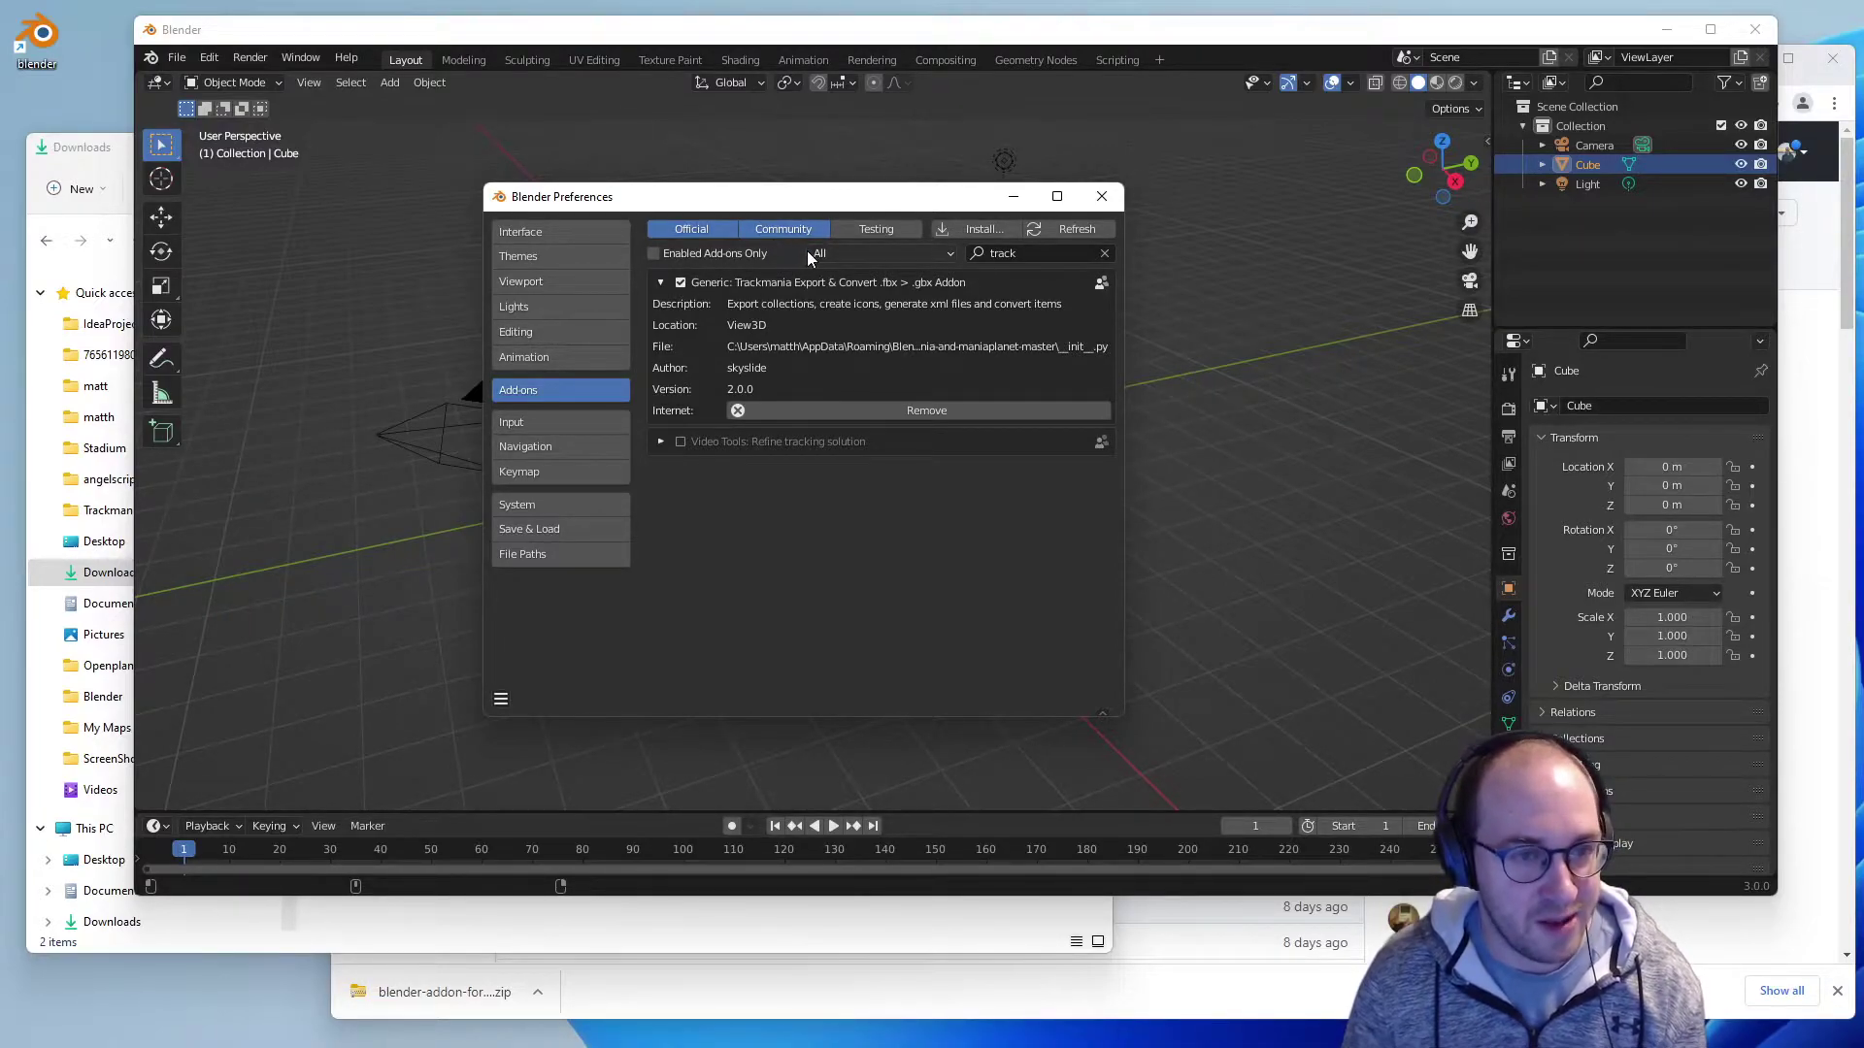
left_click(1103, 197)
- Show the sidebar's TrackmaniaAddon tab, enter the author name, and set Game to Trackmania2020
left_click(309, 84)
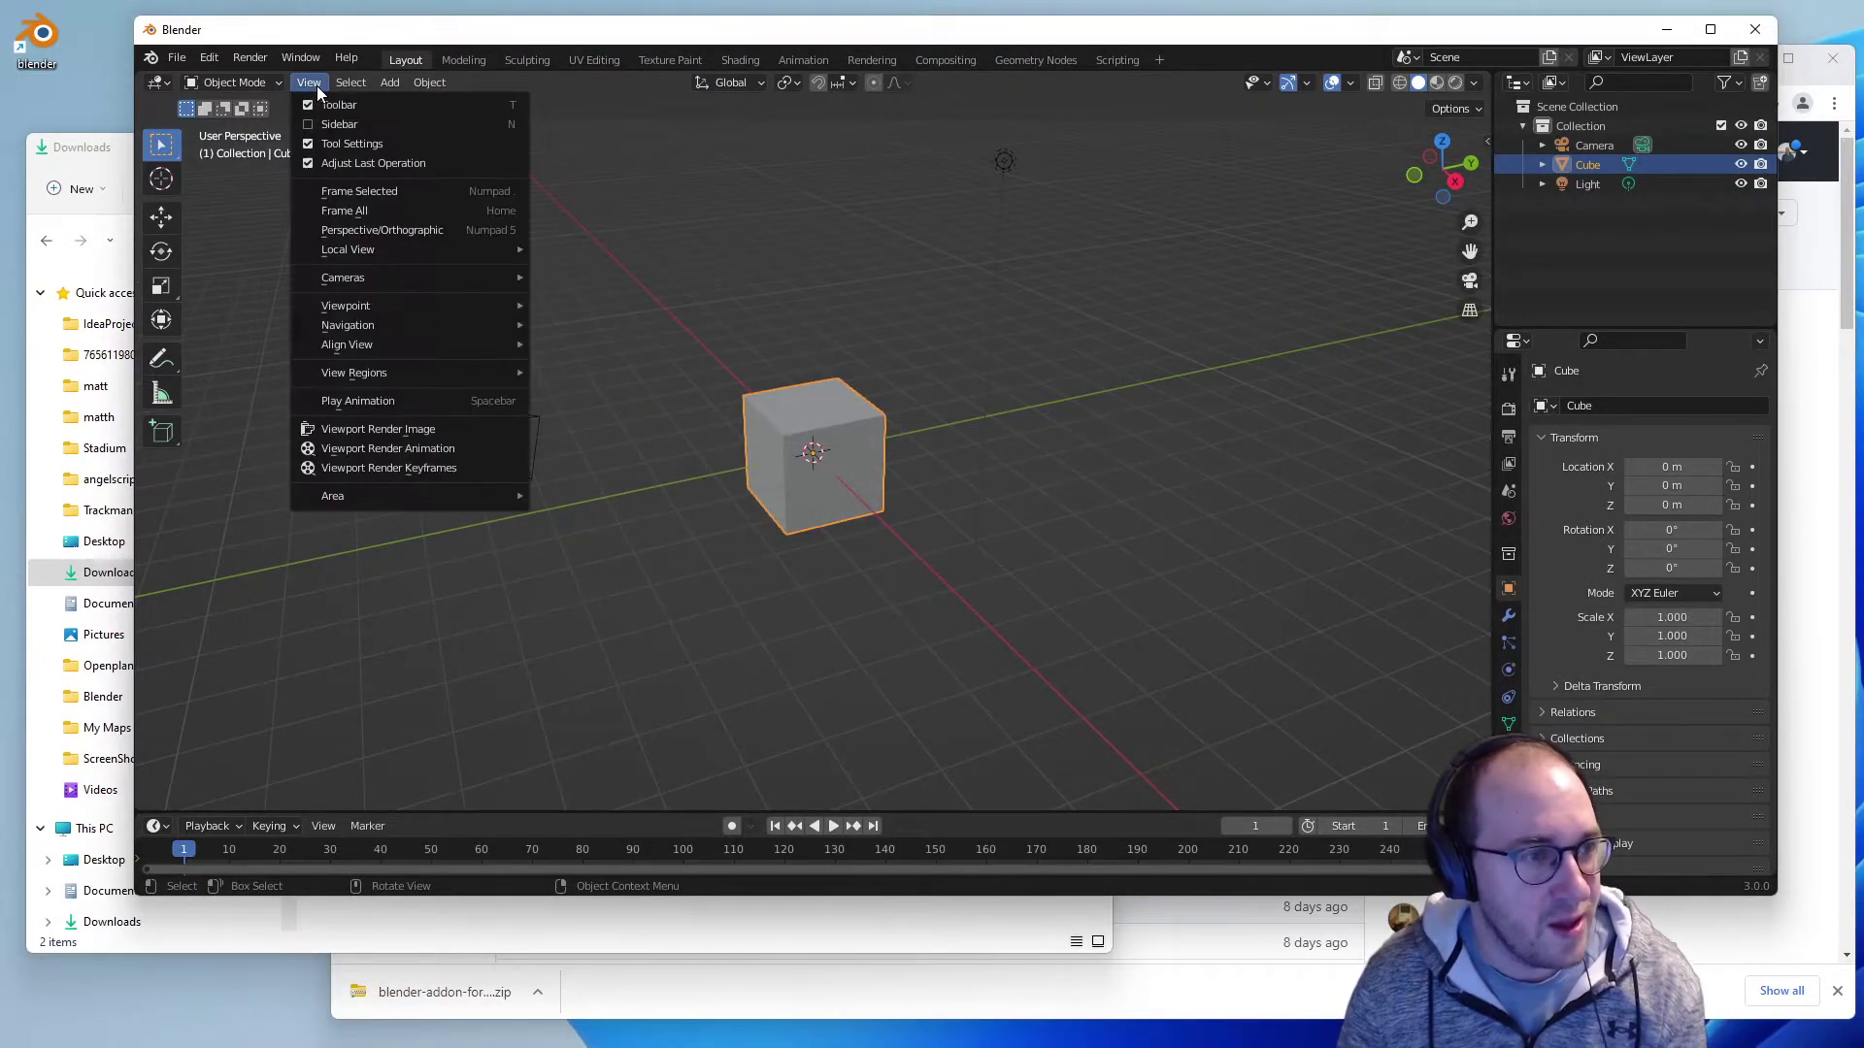
left_click(487, 126)
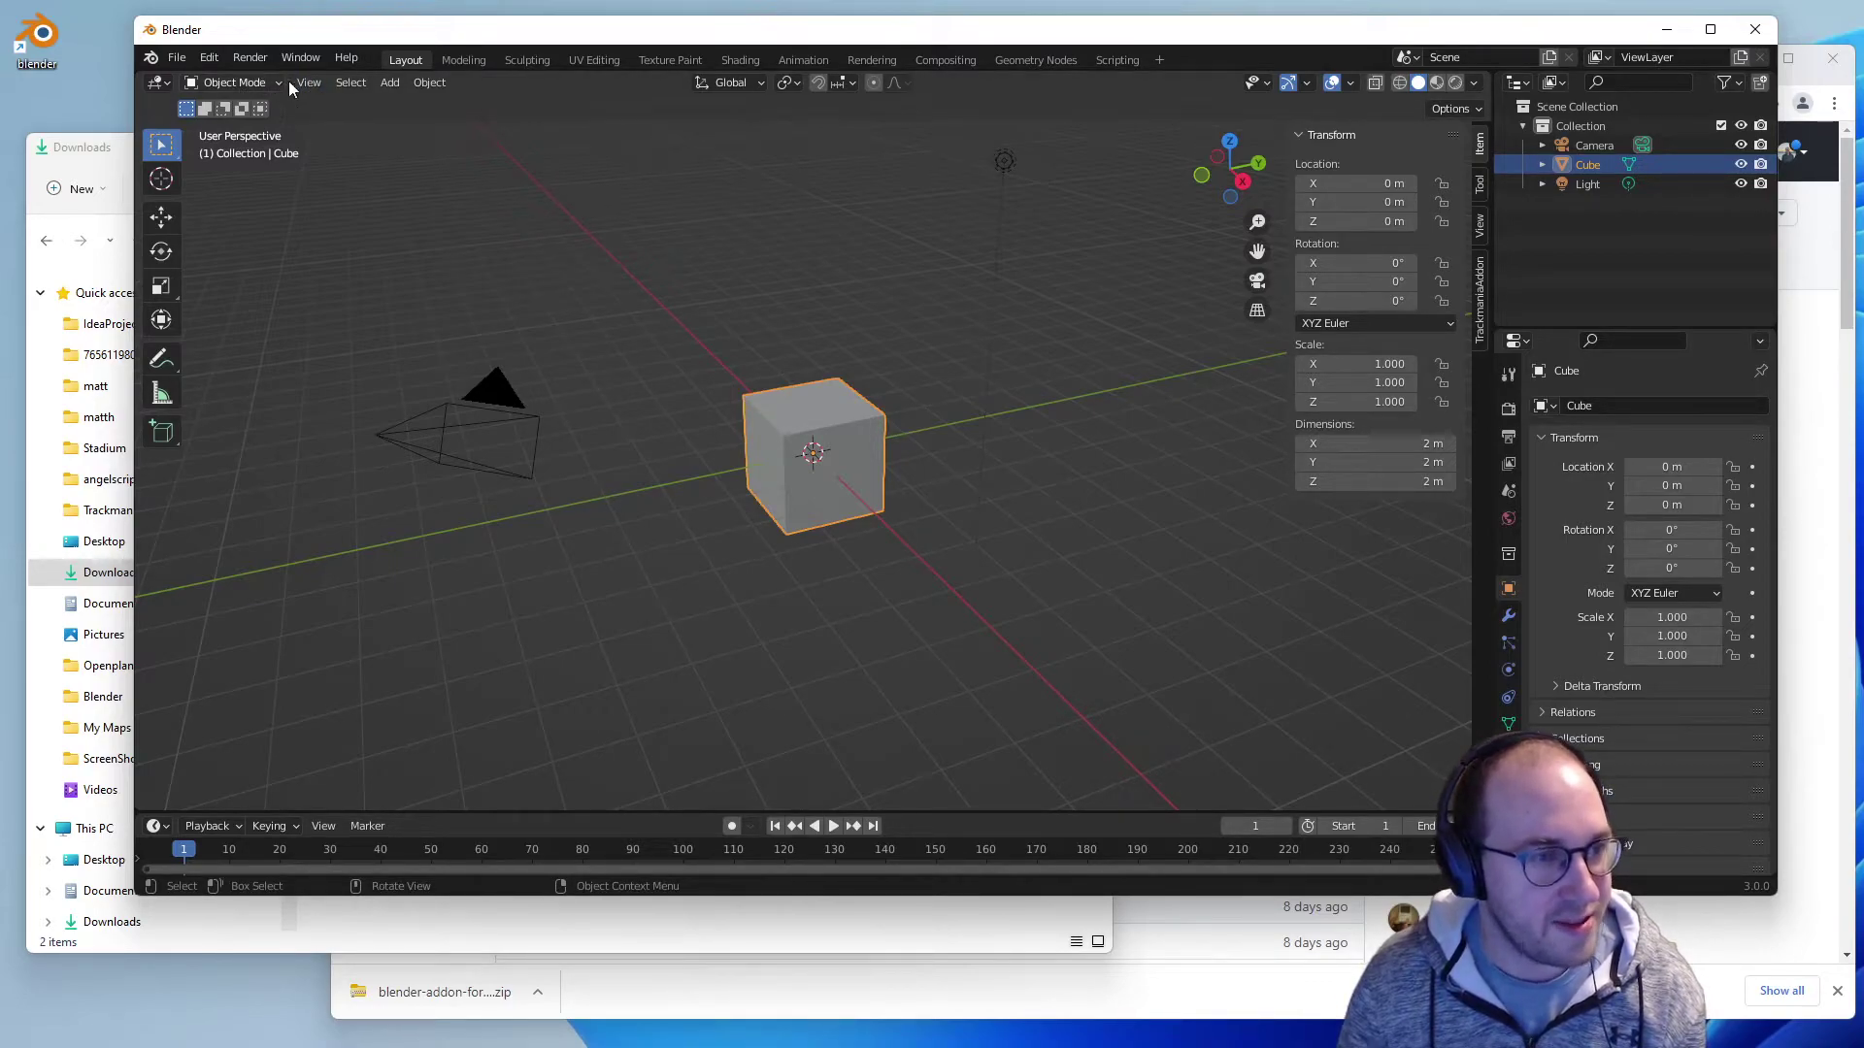
left_click(1478, 313)
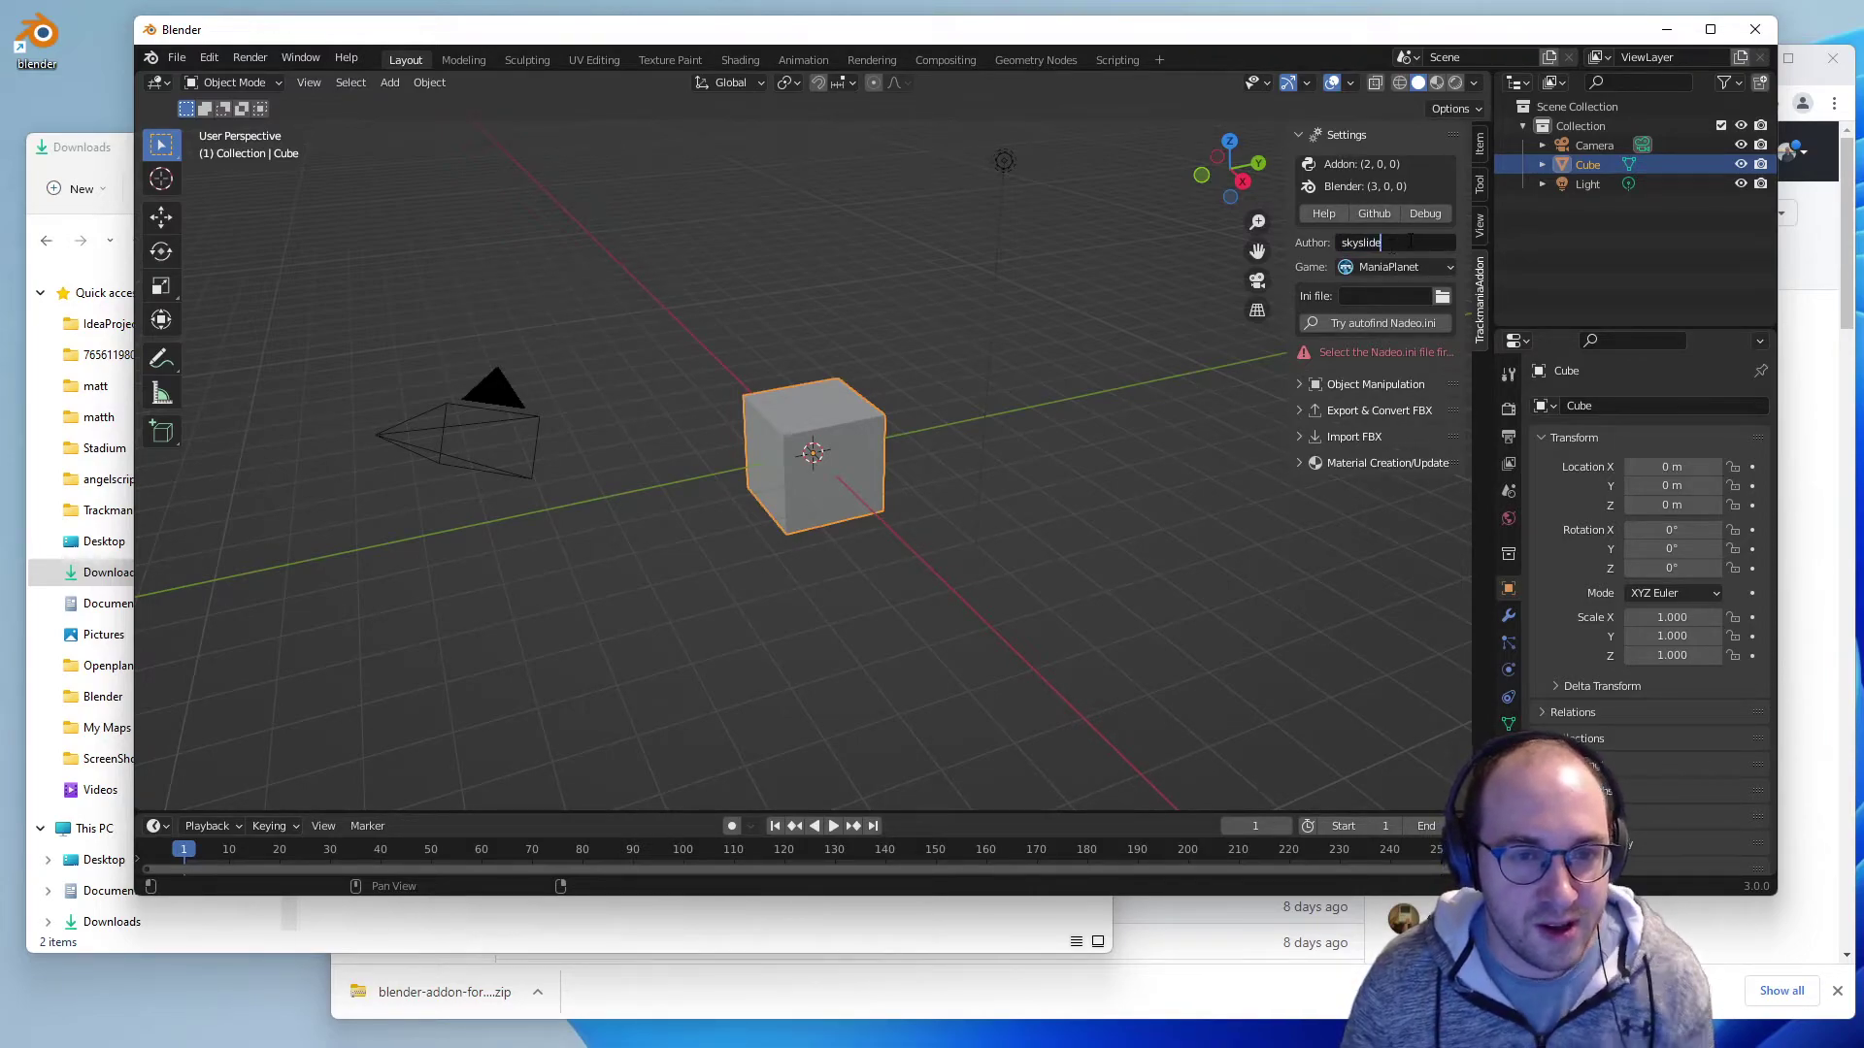
type("MattDTO")
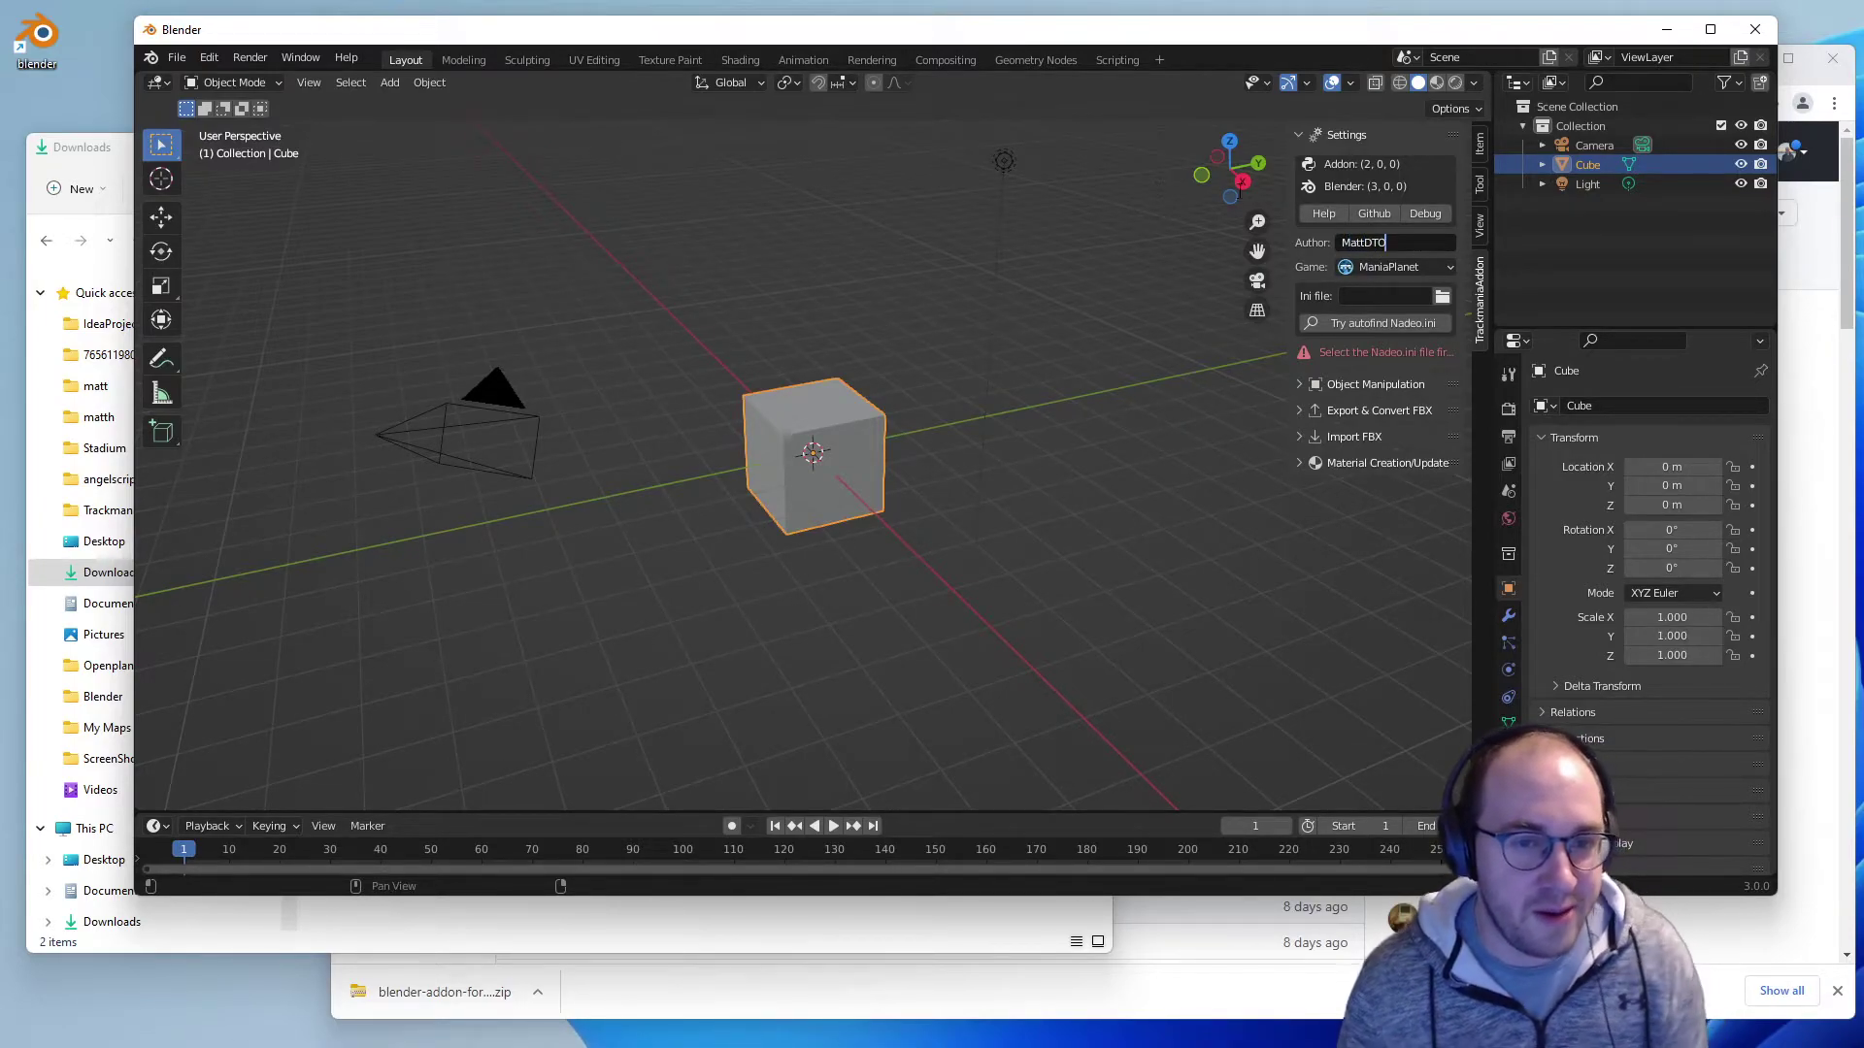
left_click(1388, 270)
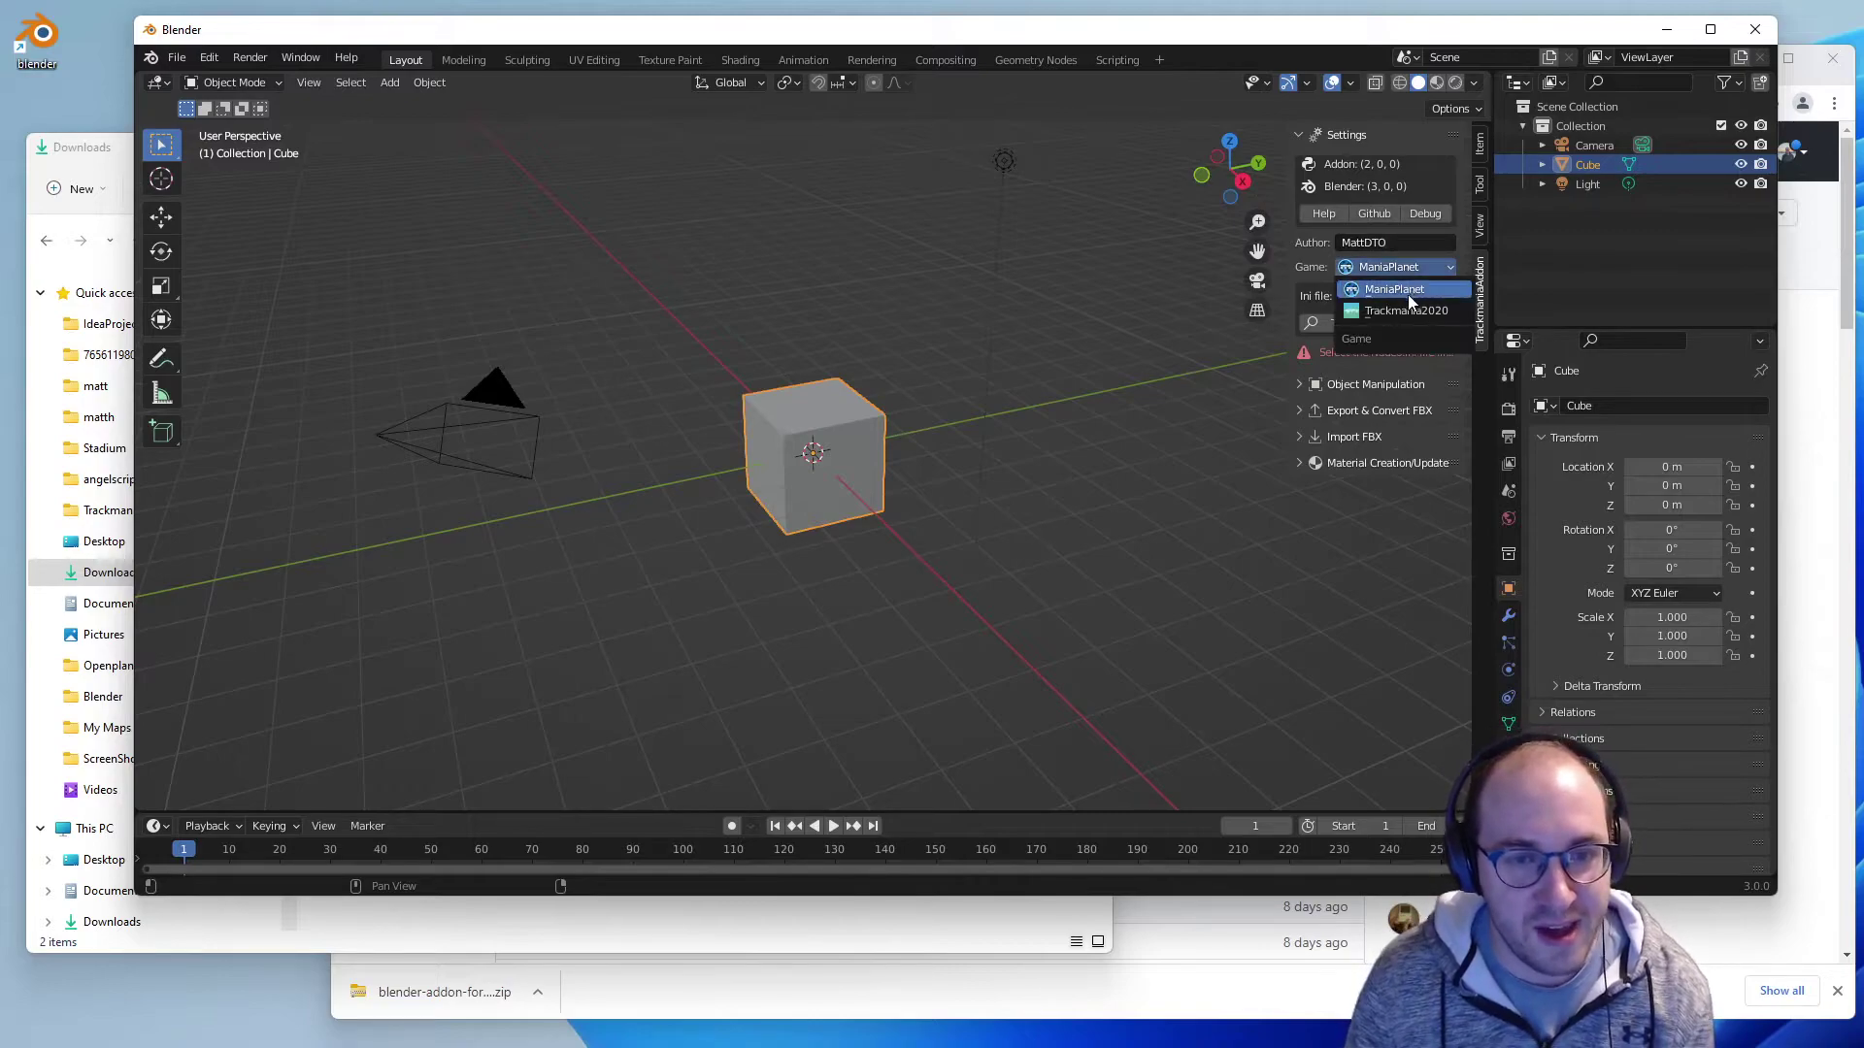
left_click(1390, 314)
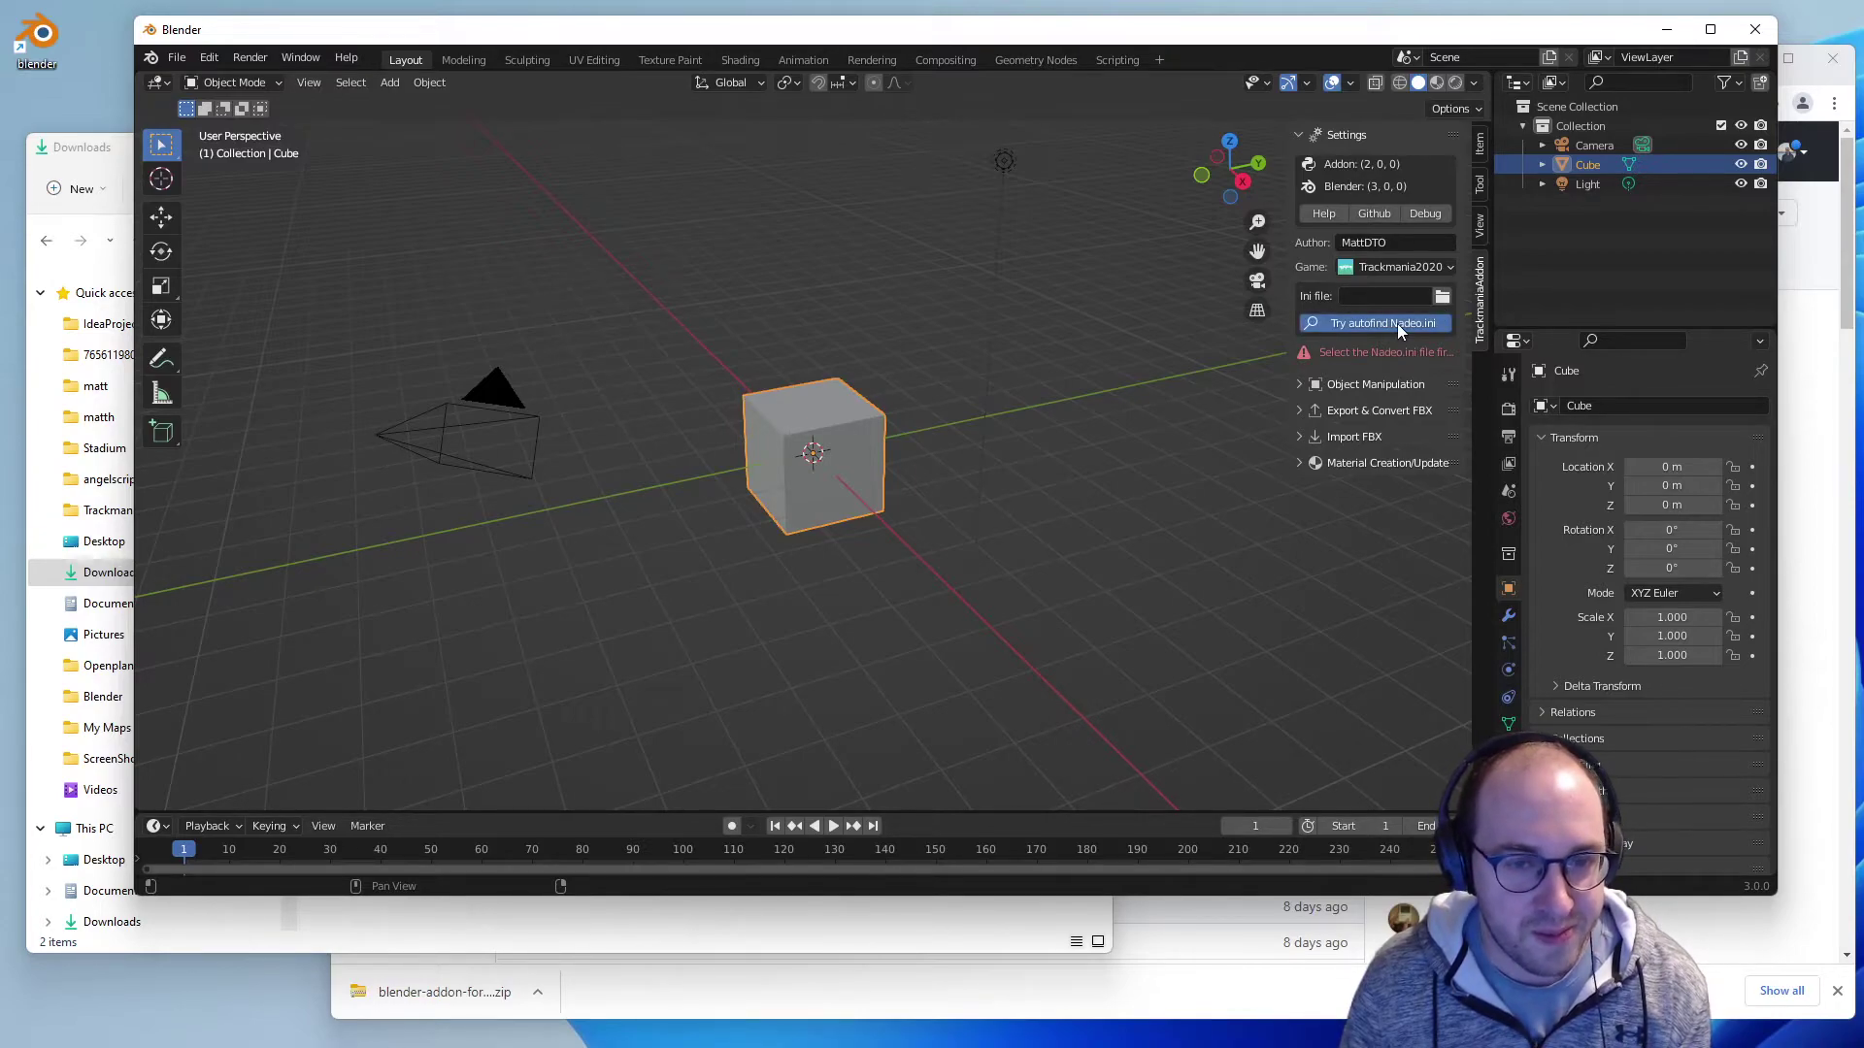
- Set the ini file to Nadeo.ini in C:\Program Files\Epic Games\TrackmaniaNext
left_click(1441, 297)
left_click(986, 194)
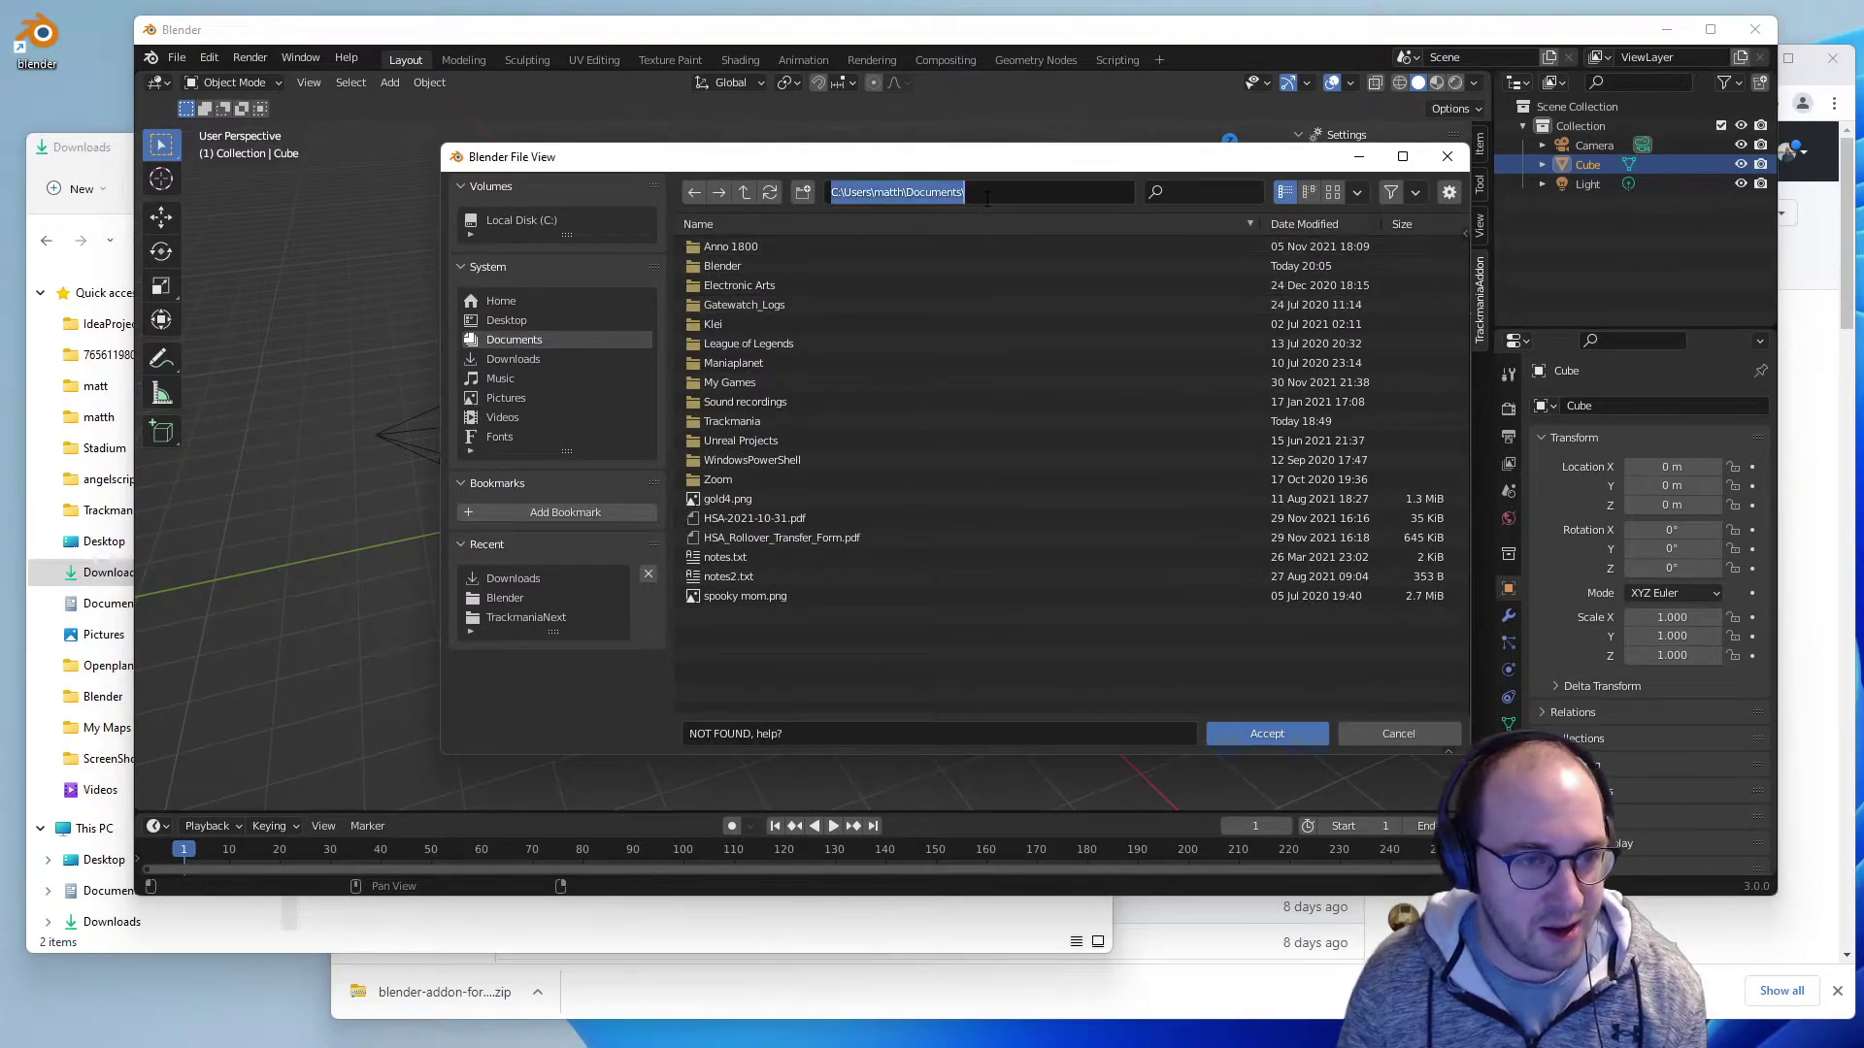
type("C:\\{rpg")
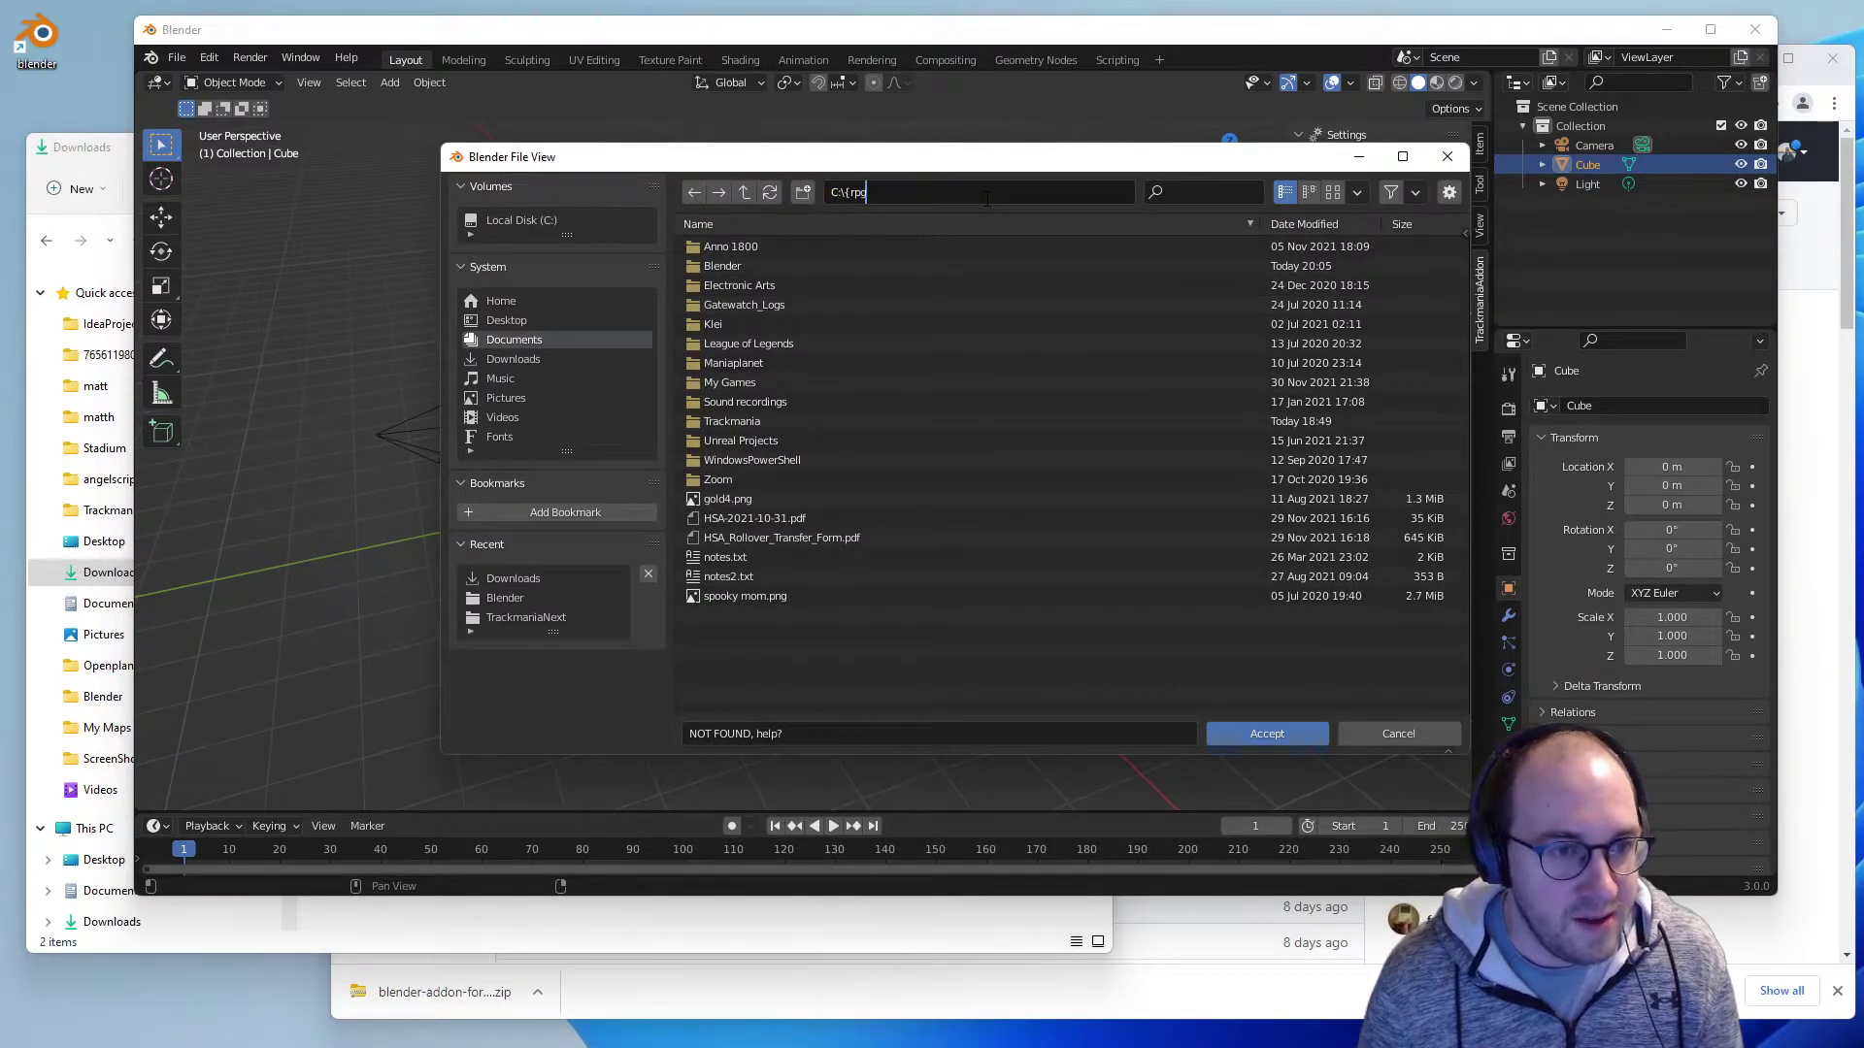
key("BackSpace")
key("BackSpace")
key("BackSpace")
key("BackSpace")
type("Program")
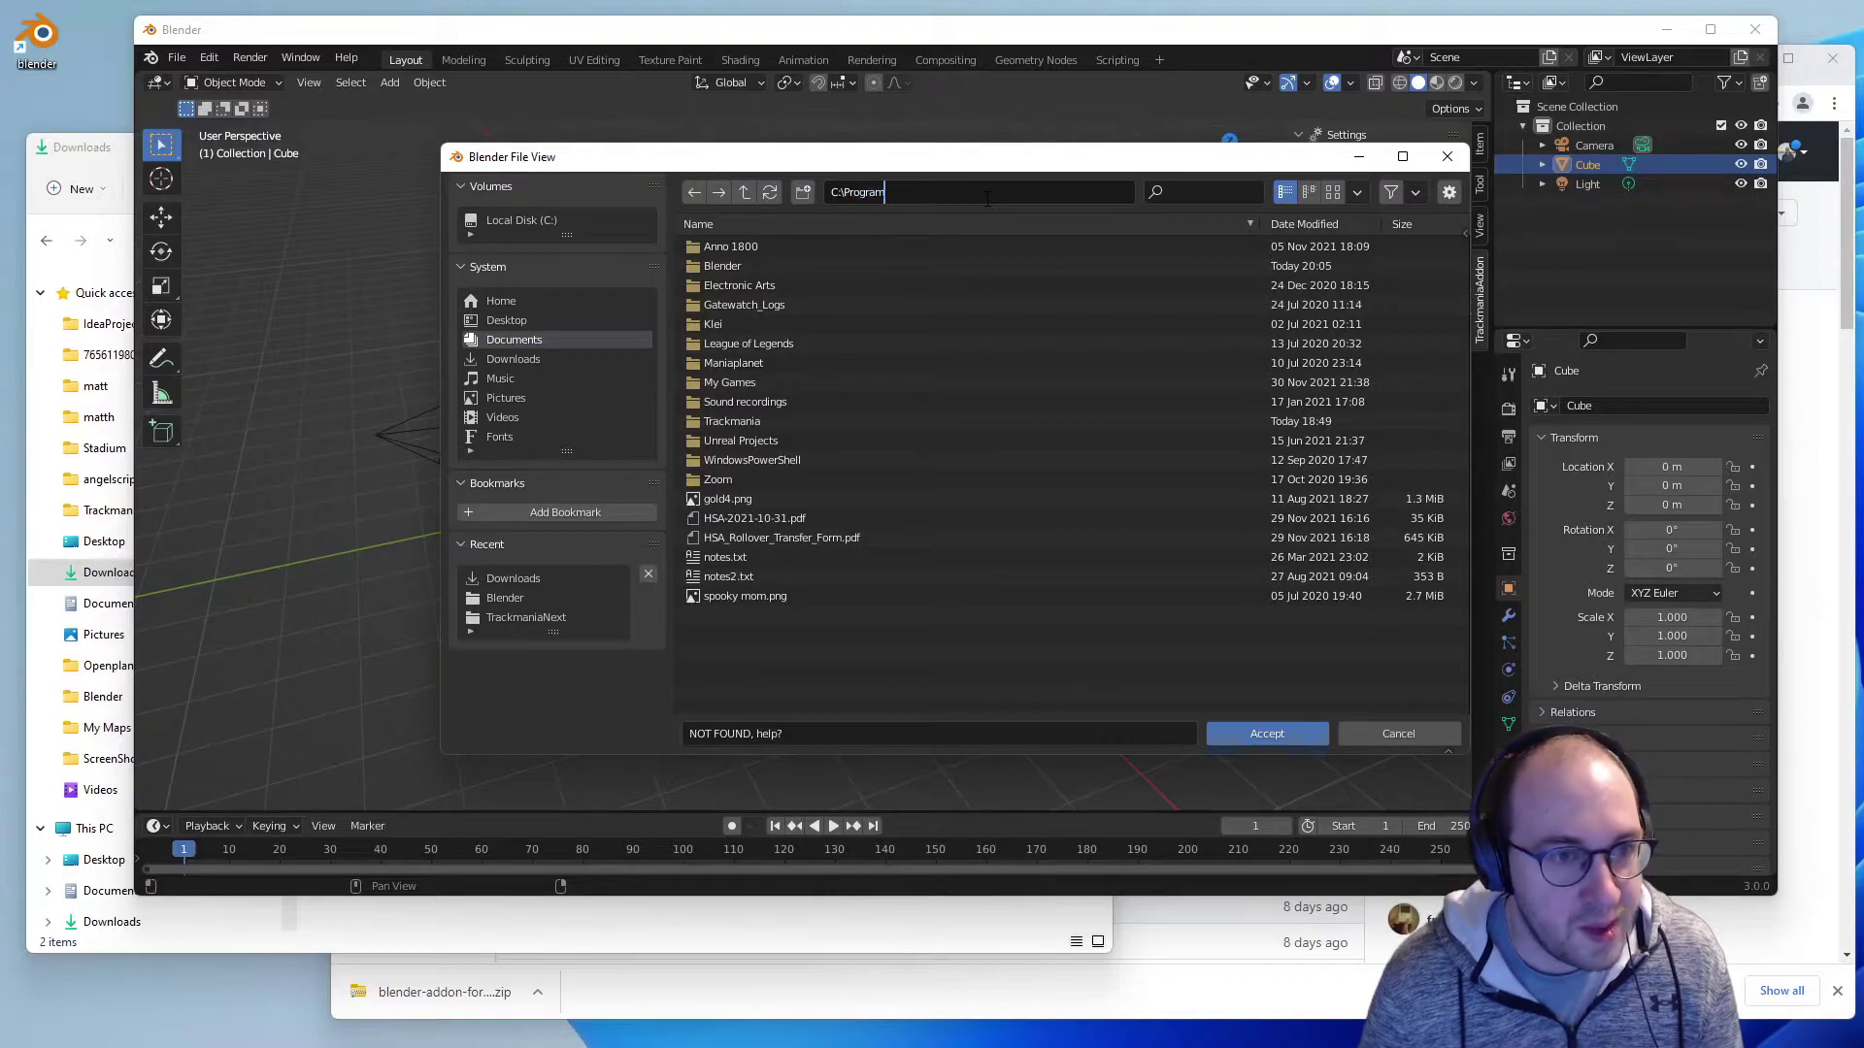
type(" Files\\")
key("Return")
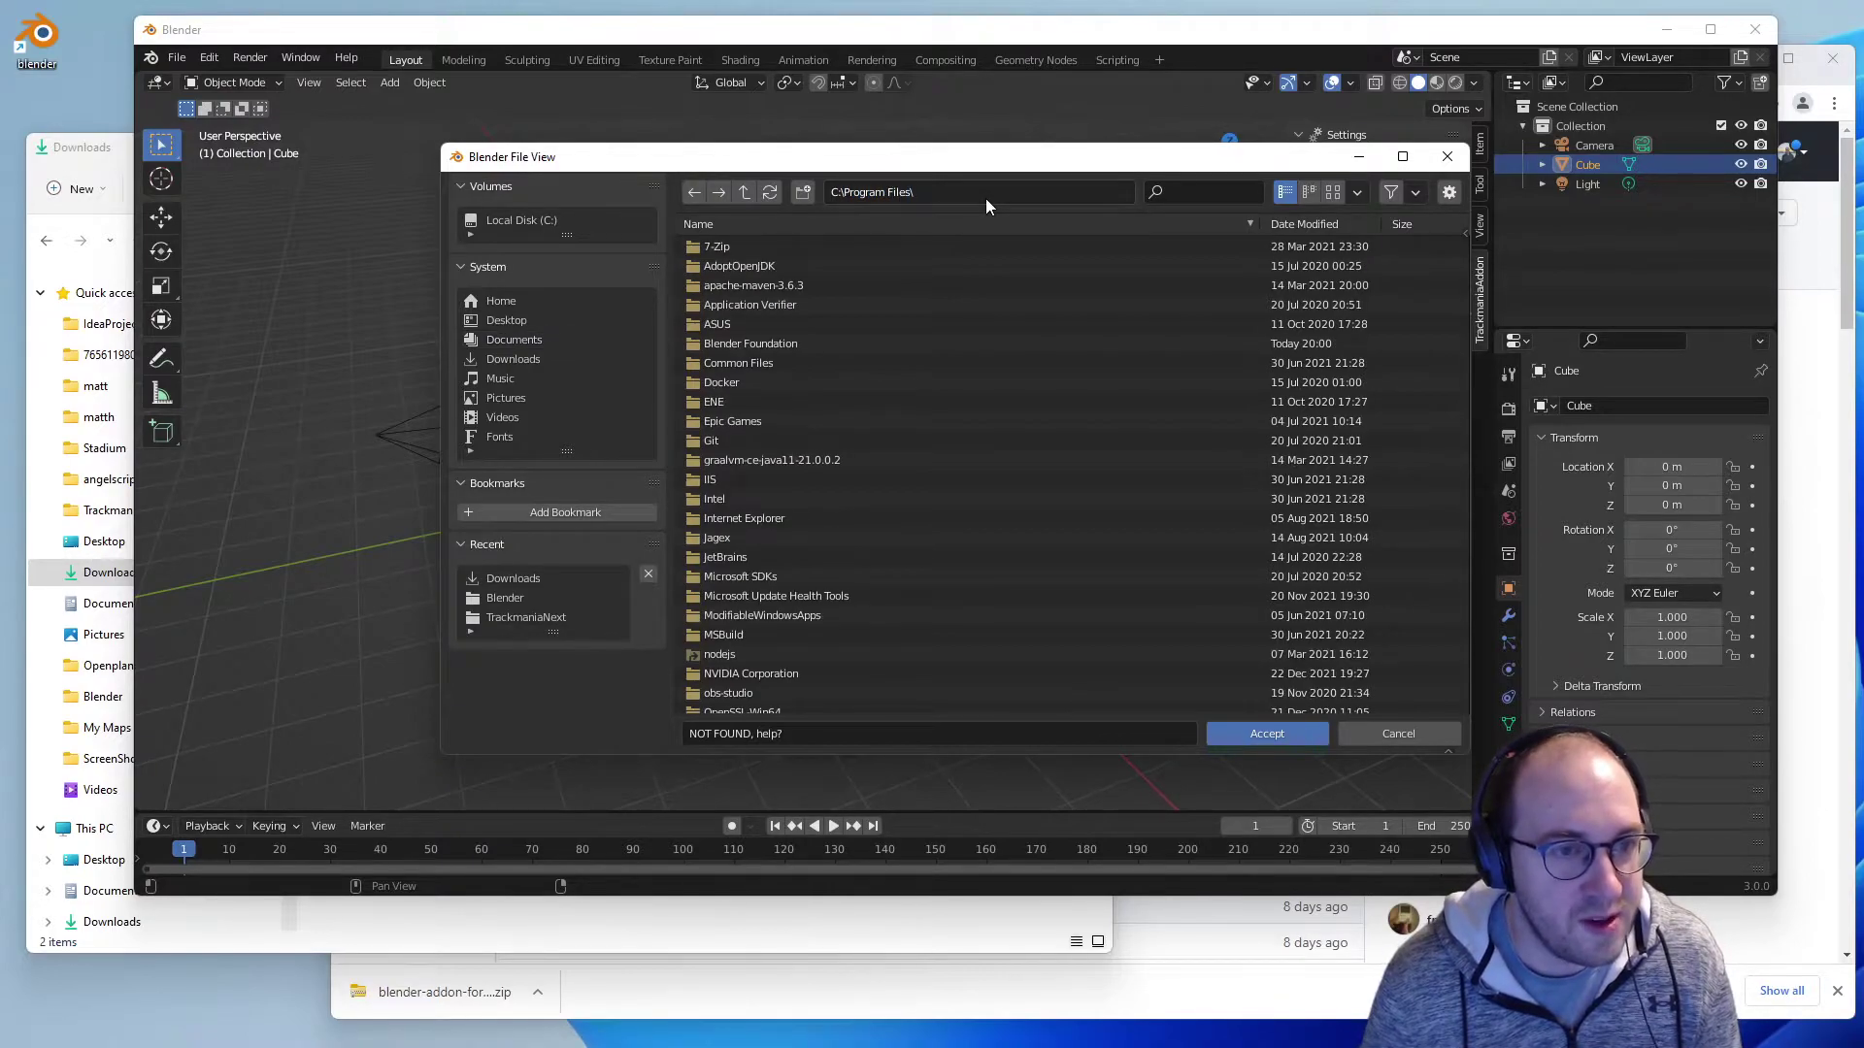
double_click(785, 420)
double_click(769, 262)
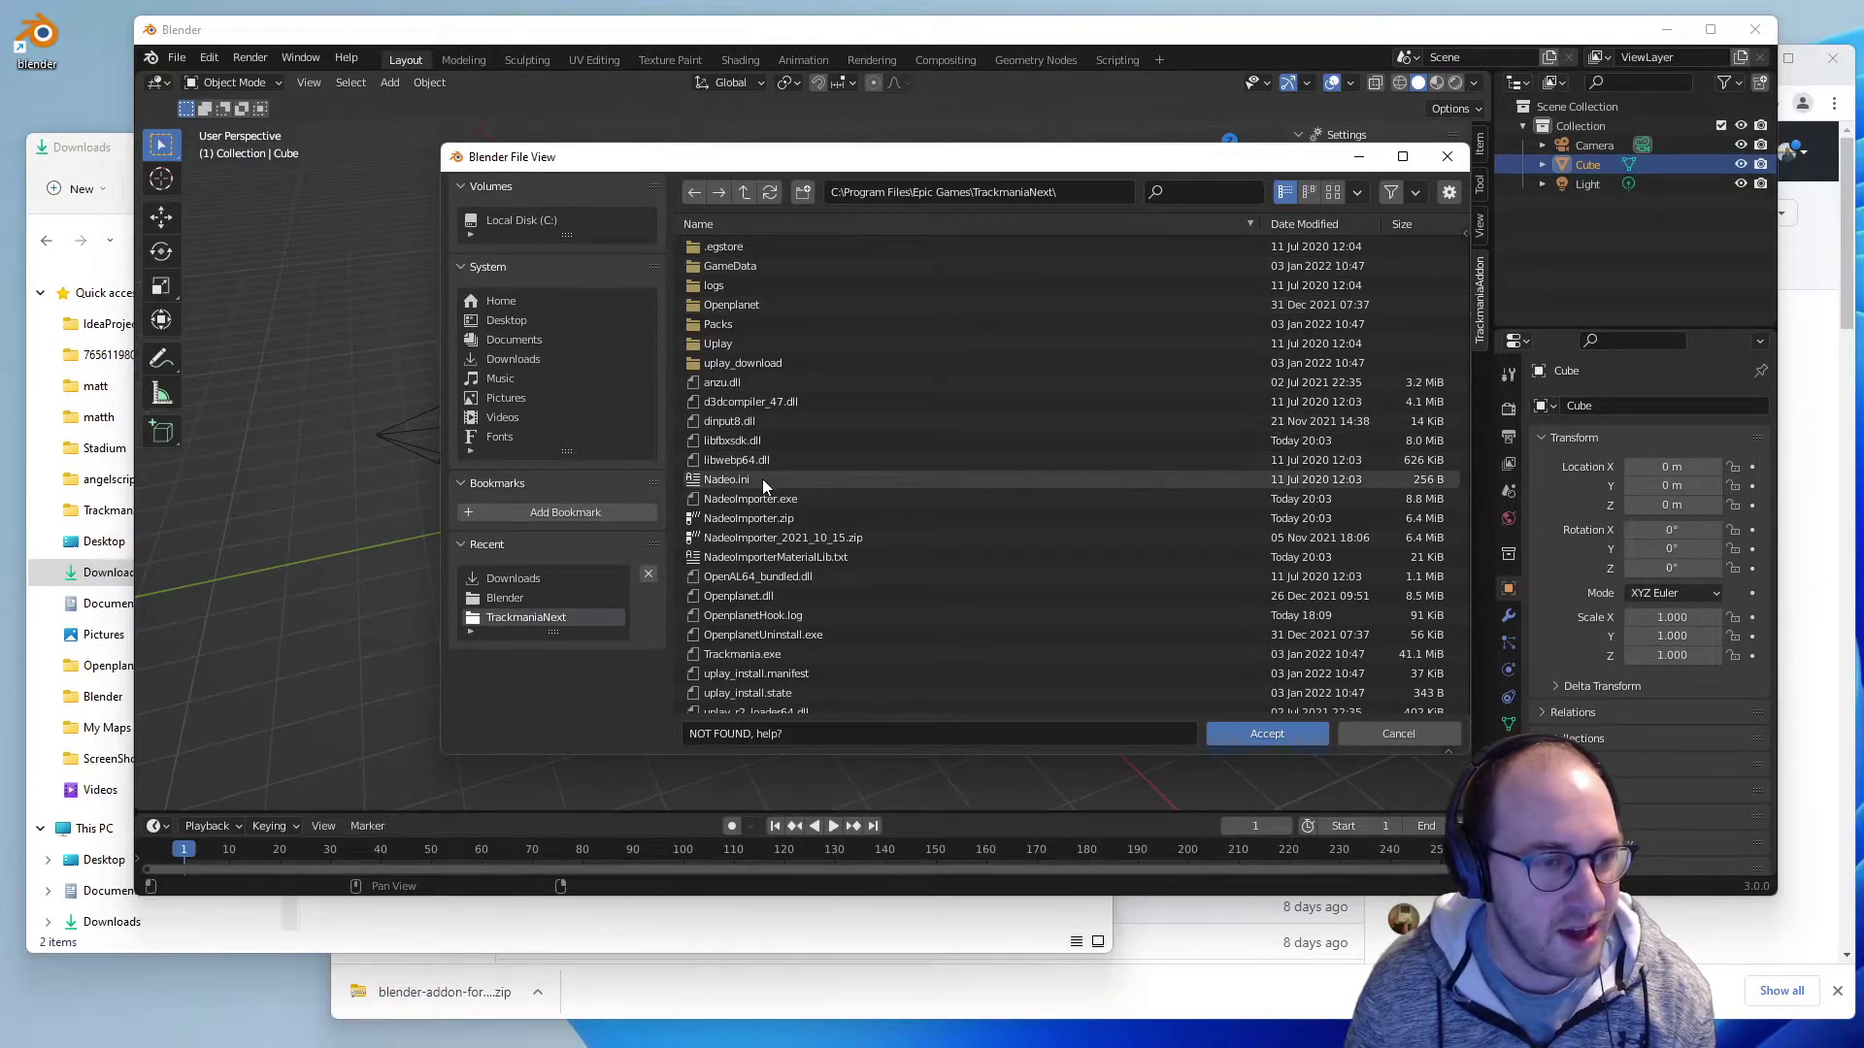
left_click(718, 481)
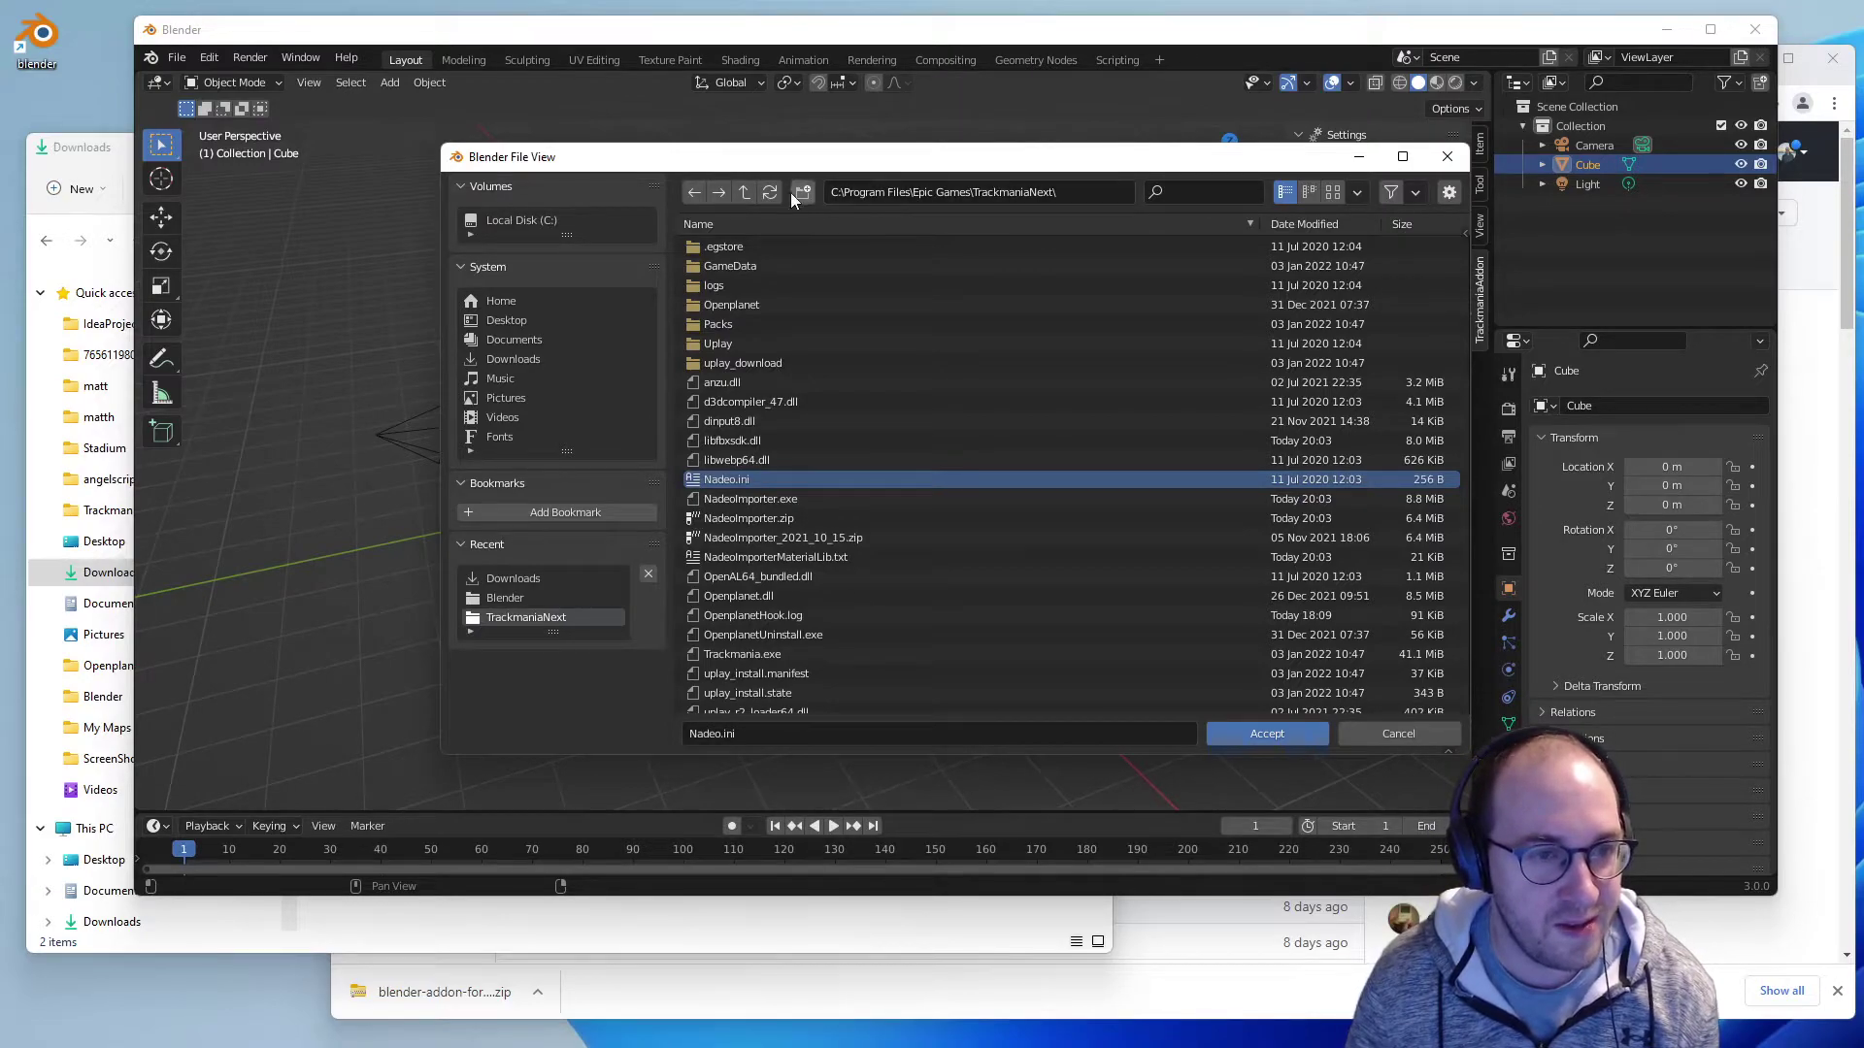
left_click(1269, 734)
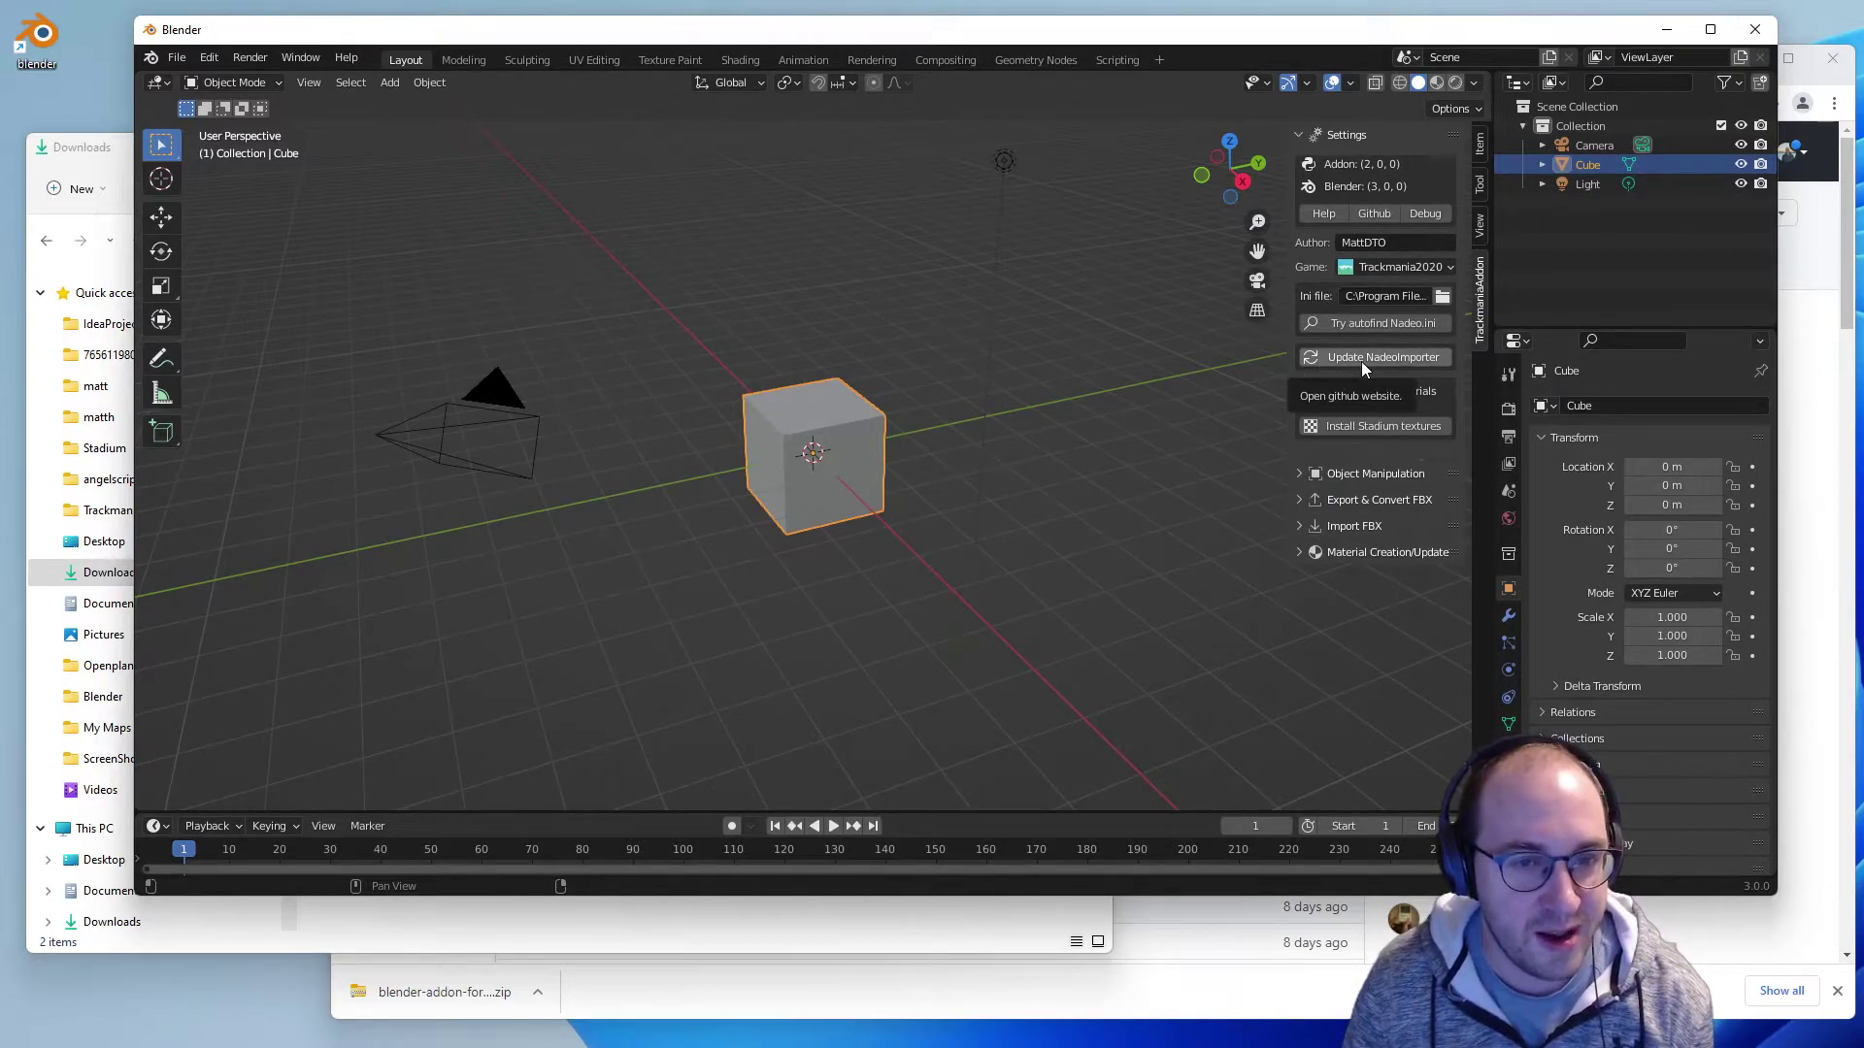
- Download the NadeoImporter update and install the Stadium textures for materials
left_click(1401, 361)
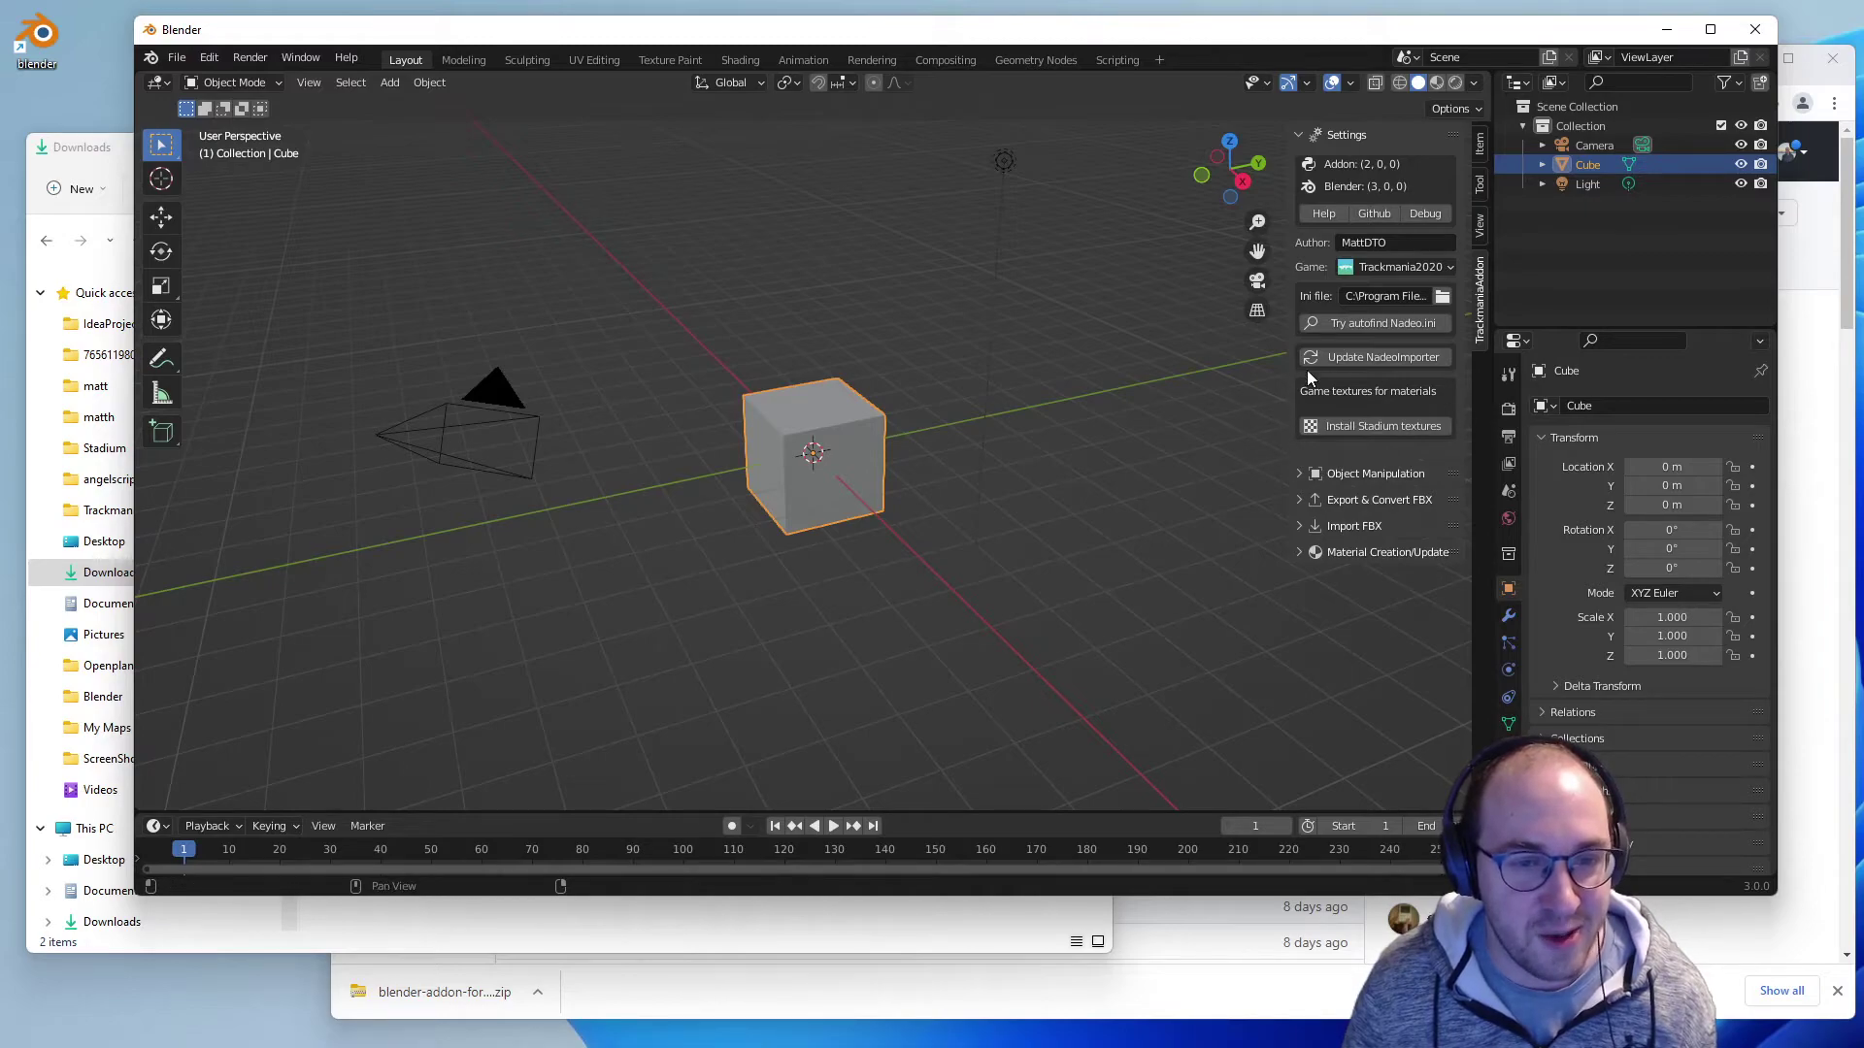
left_click(1388, 427)
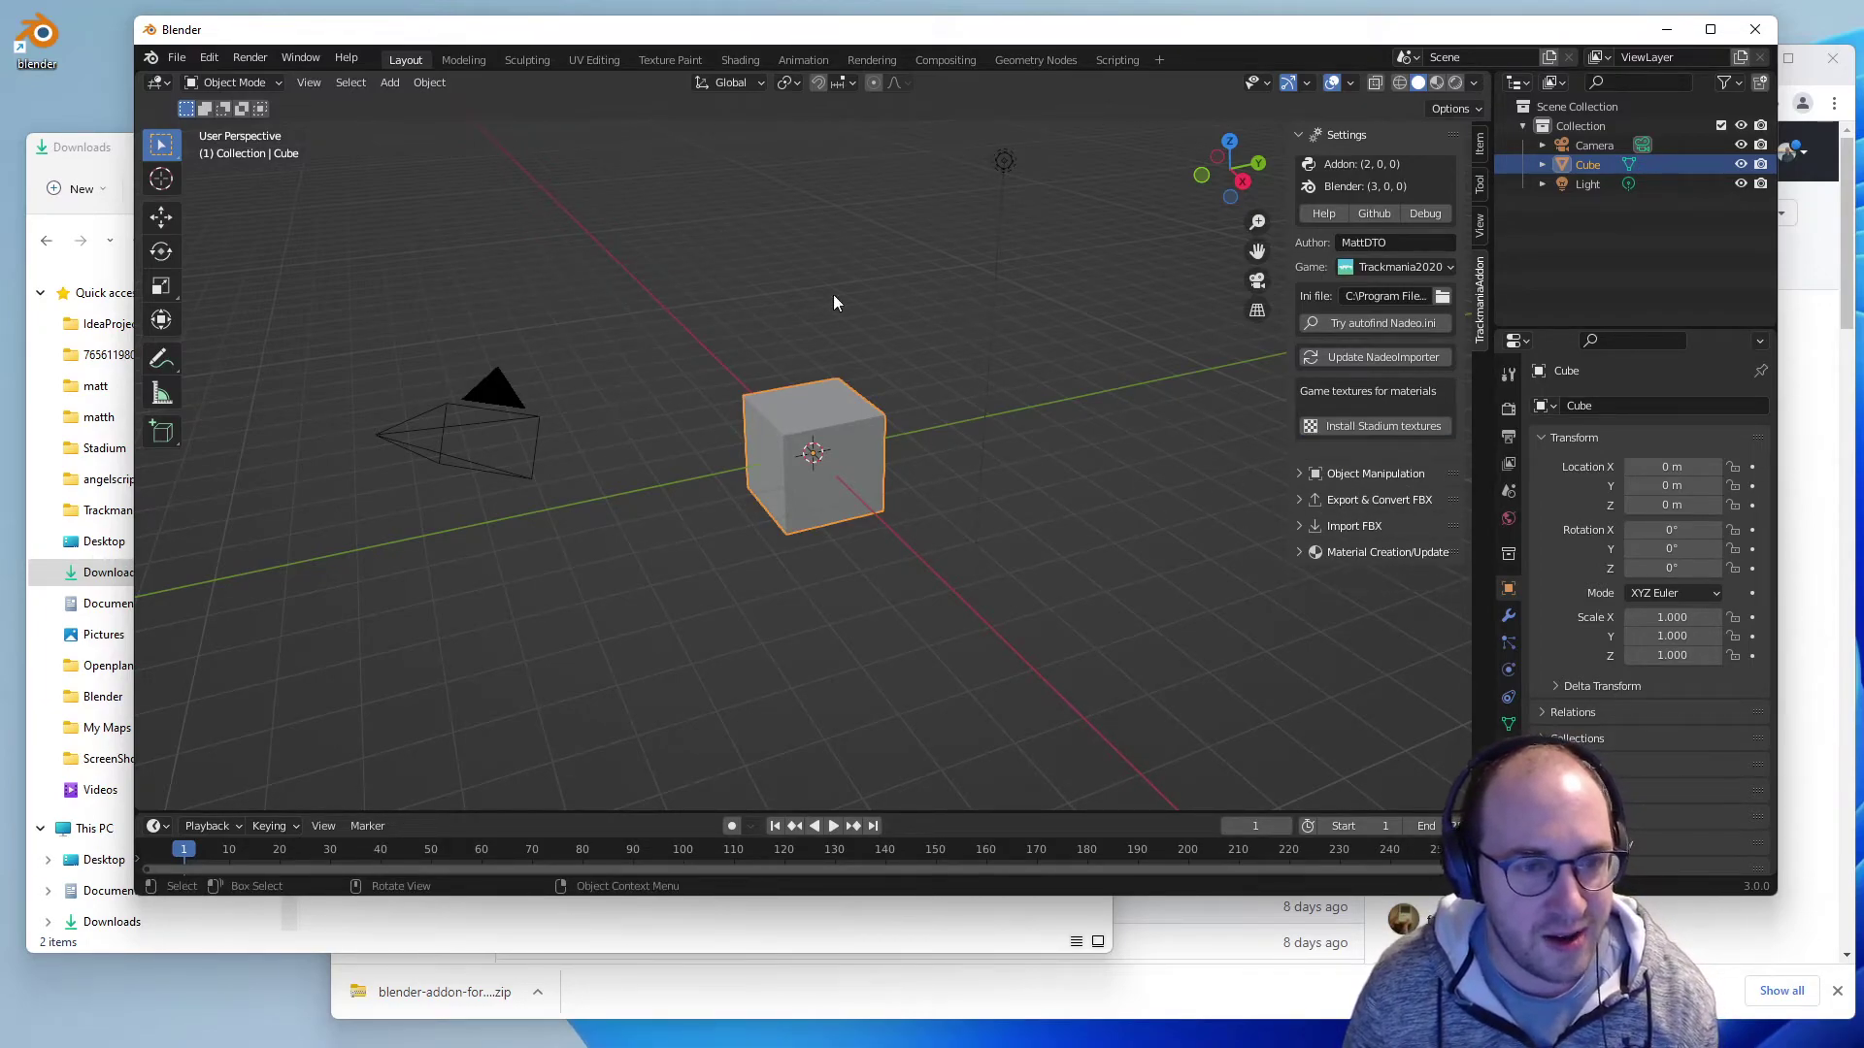
- Expand the material creation settings and name the new material 'Purple Rock'
left_click(1300, 552)
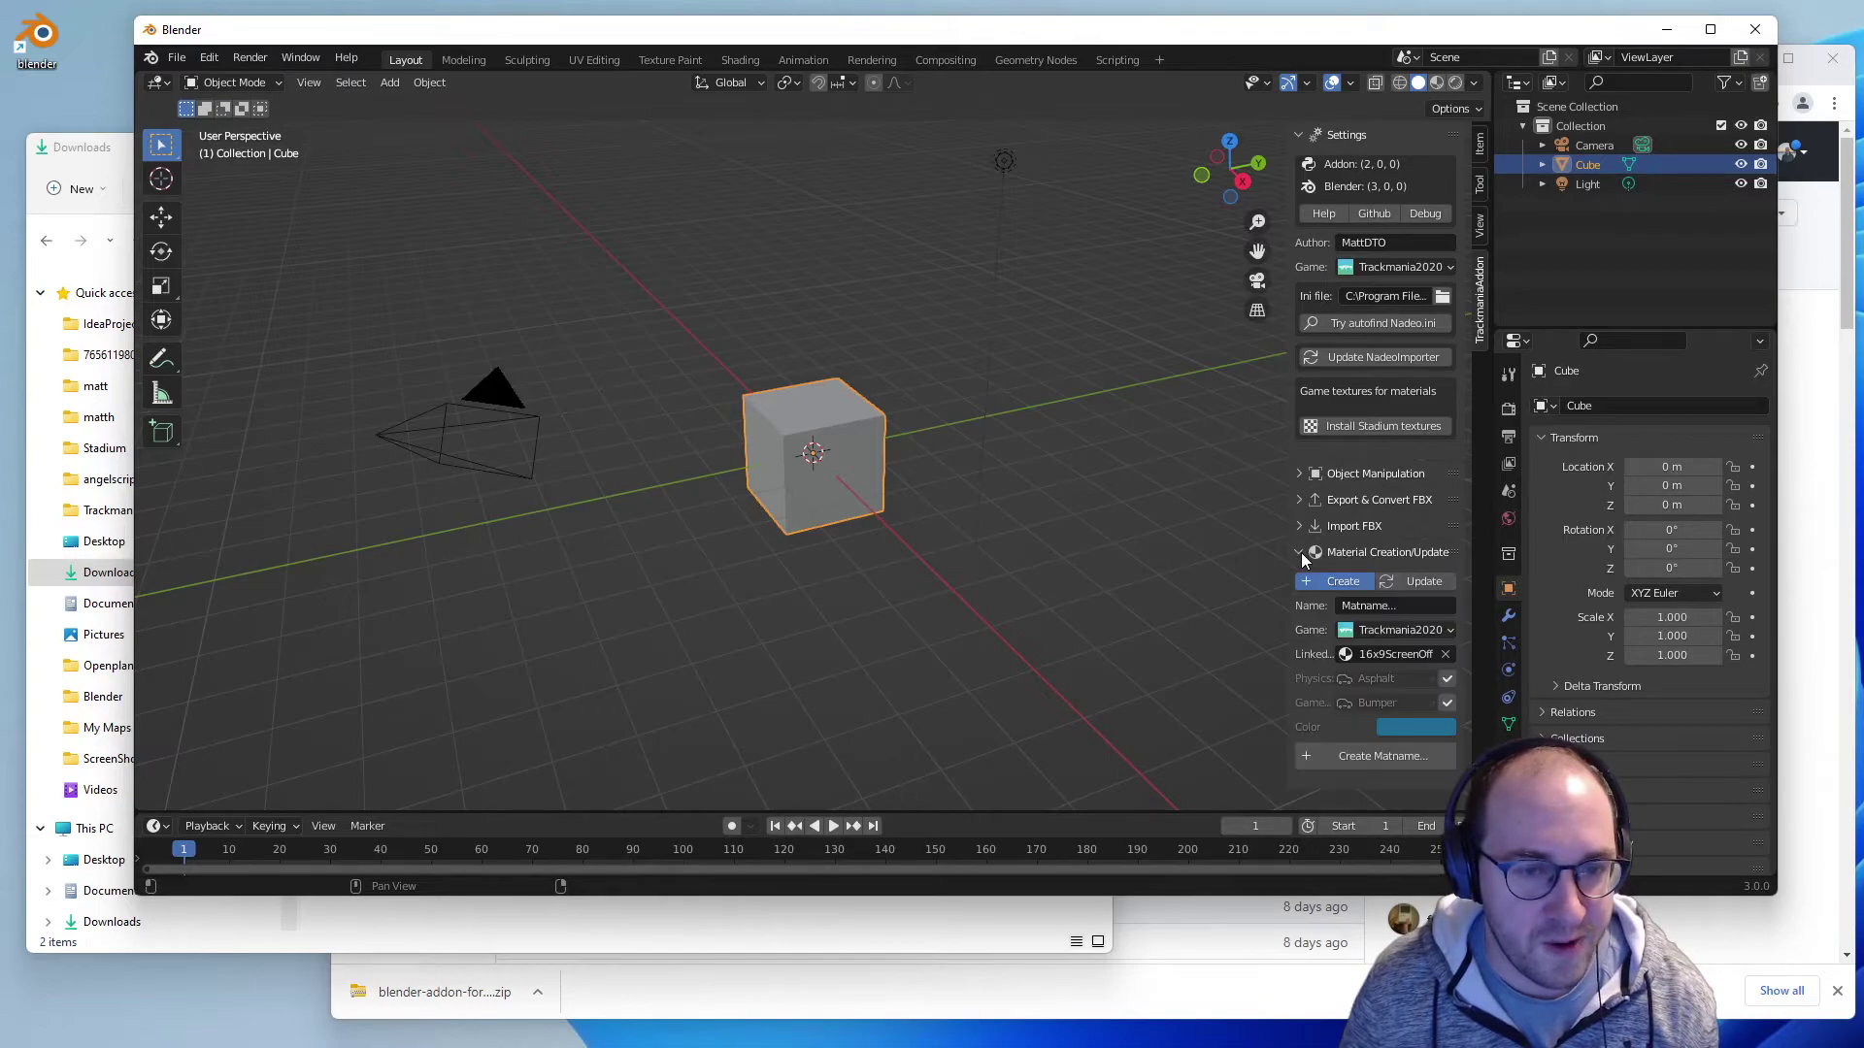
left_click(1377, 609)
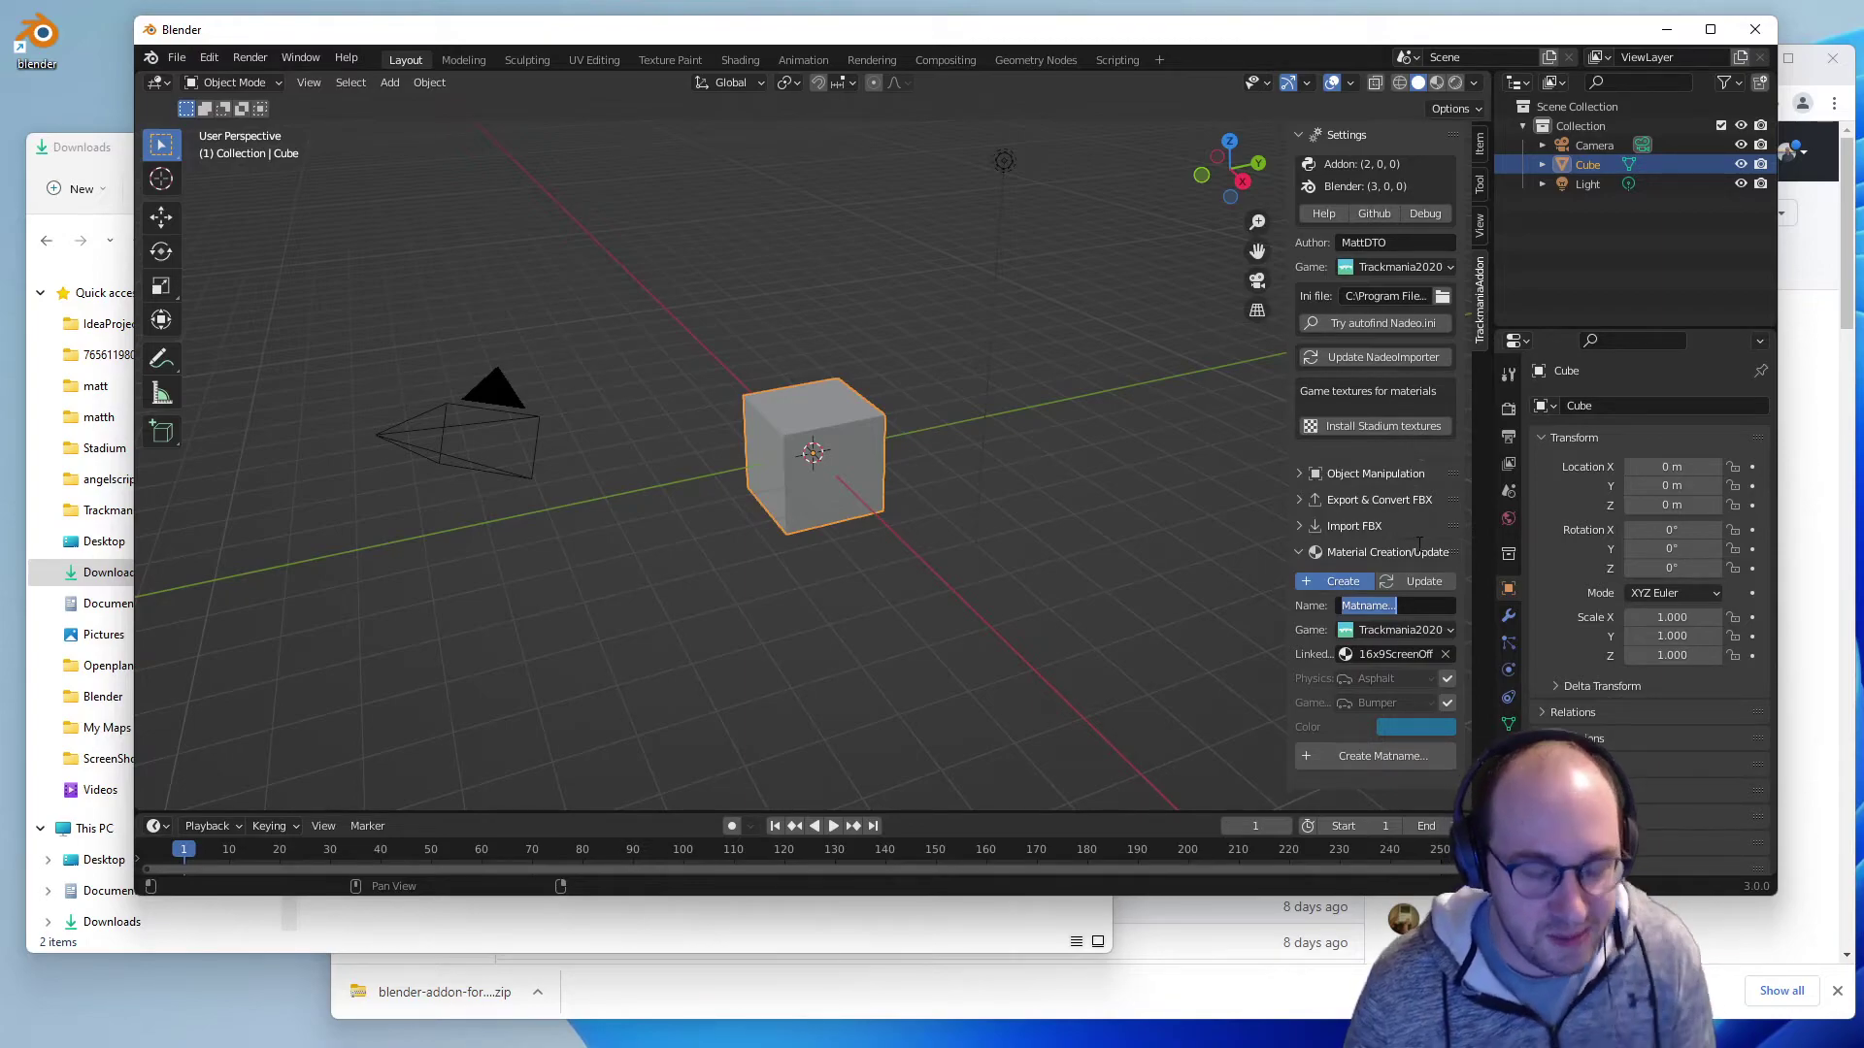
type("Purple R")
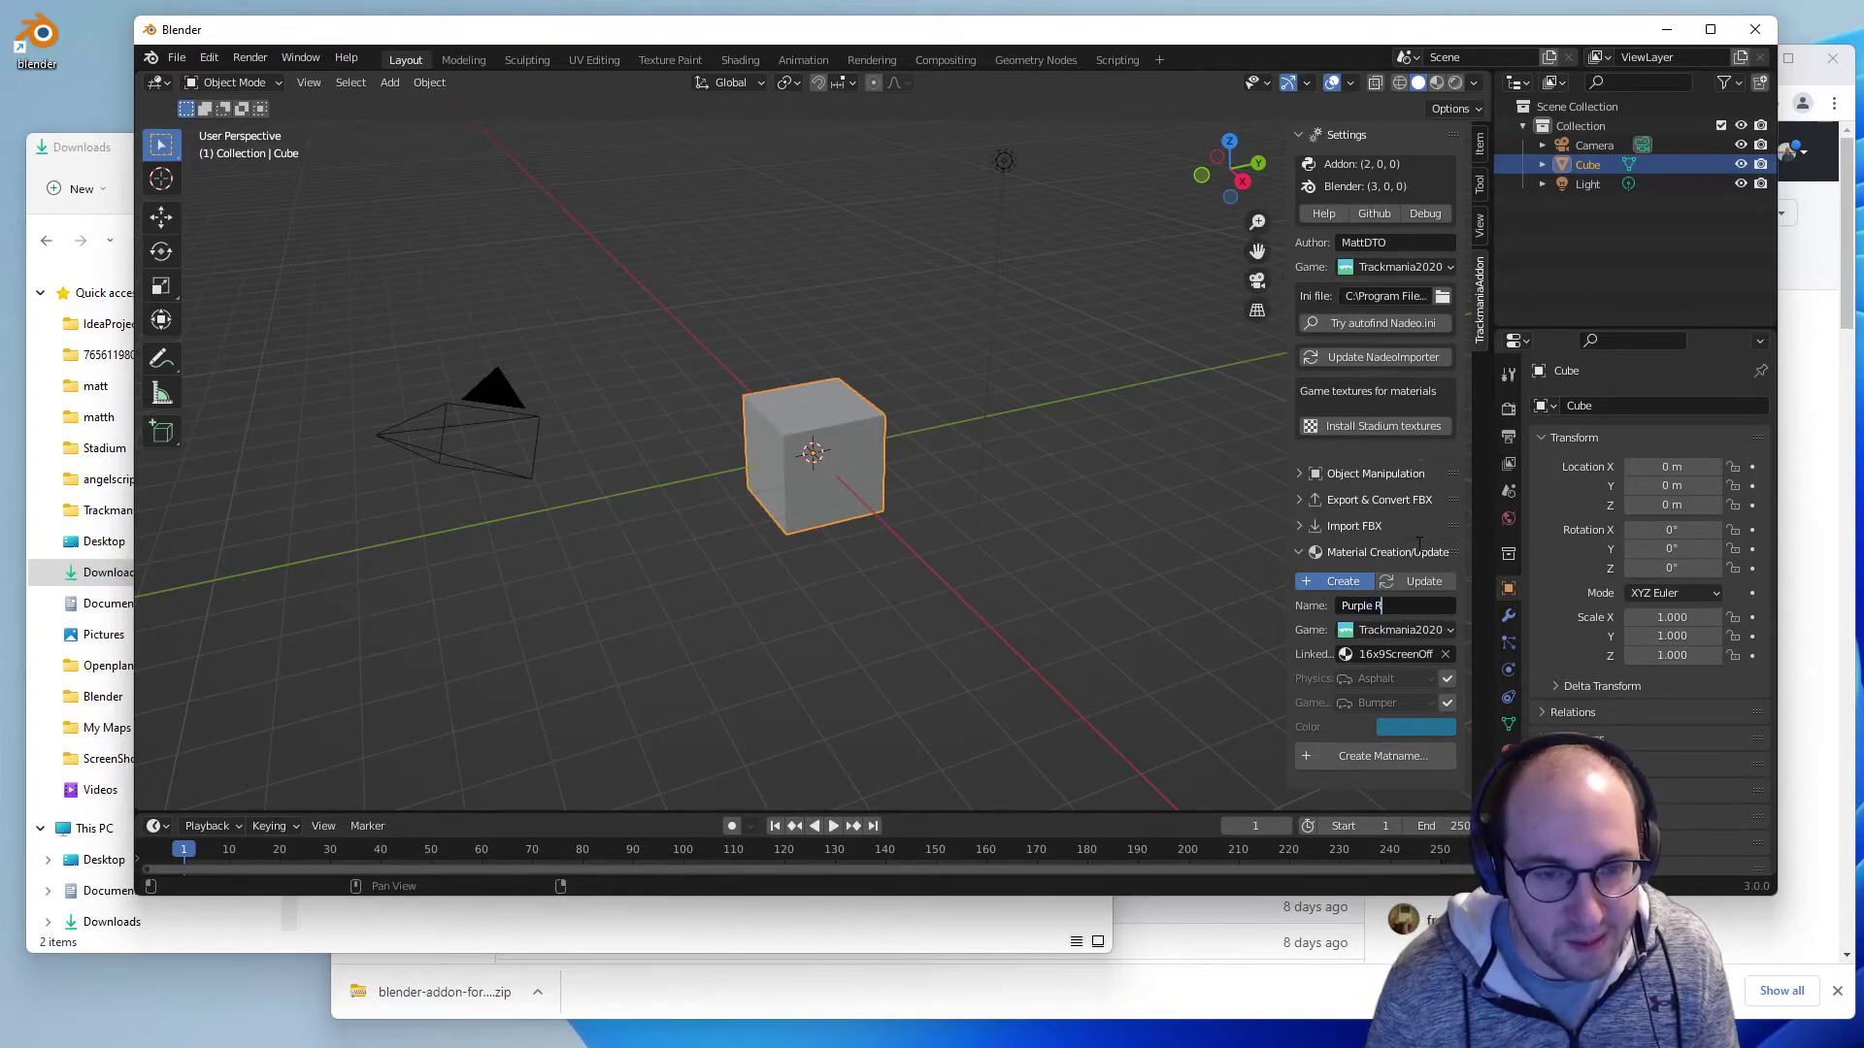
type("ock")
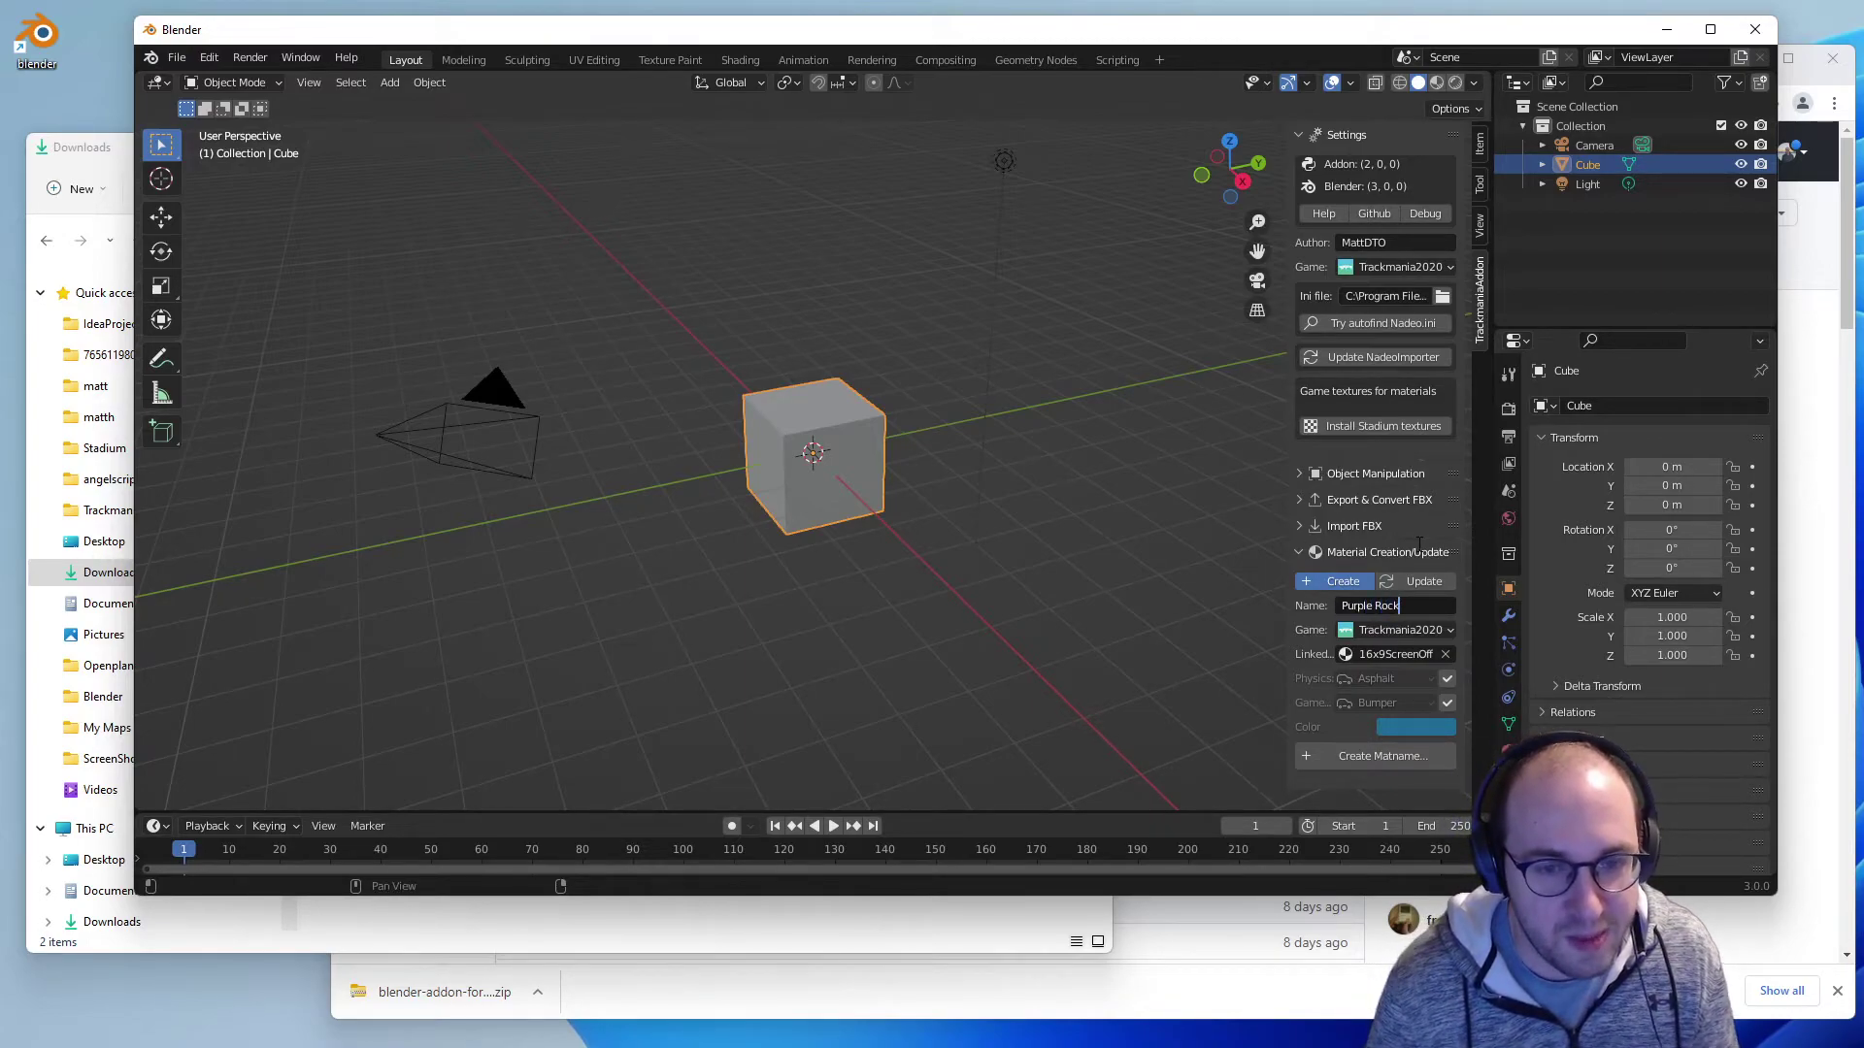
key("Return")
- Link the material to CustomRock from the linked materials list
left_click(1402, 656)
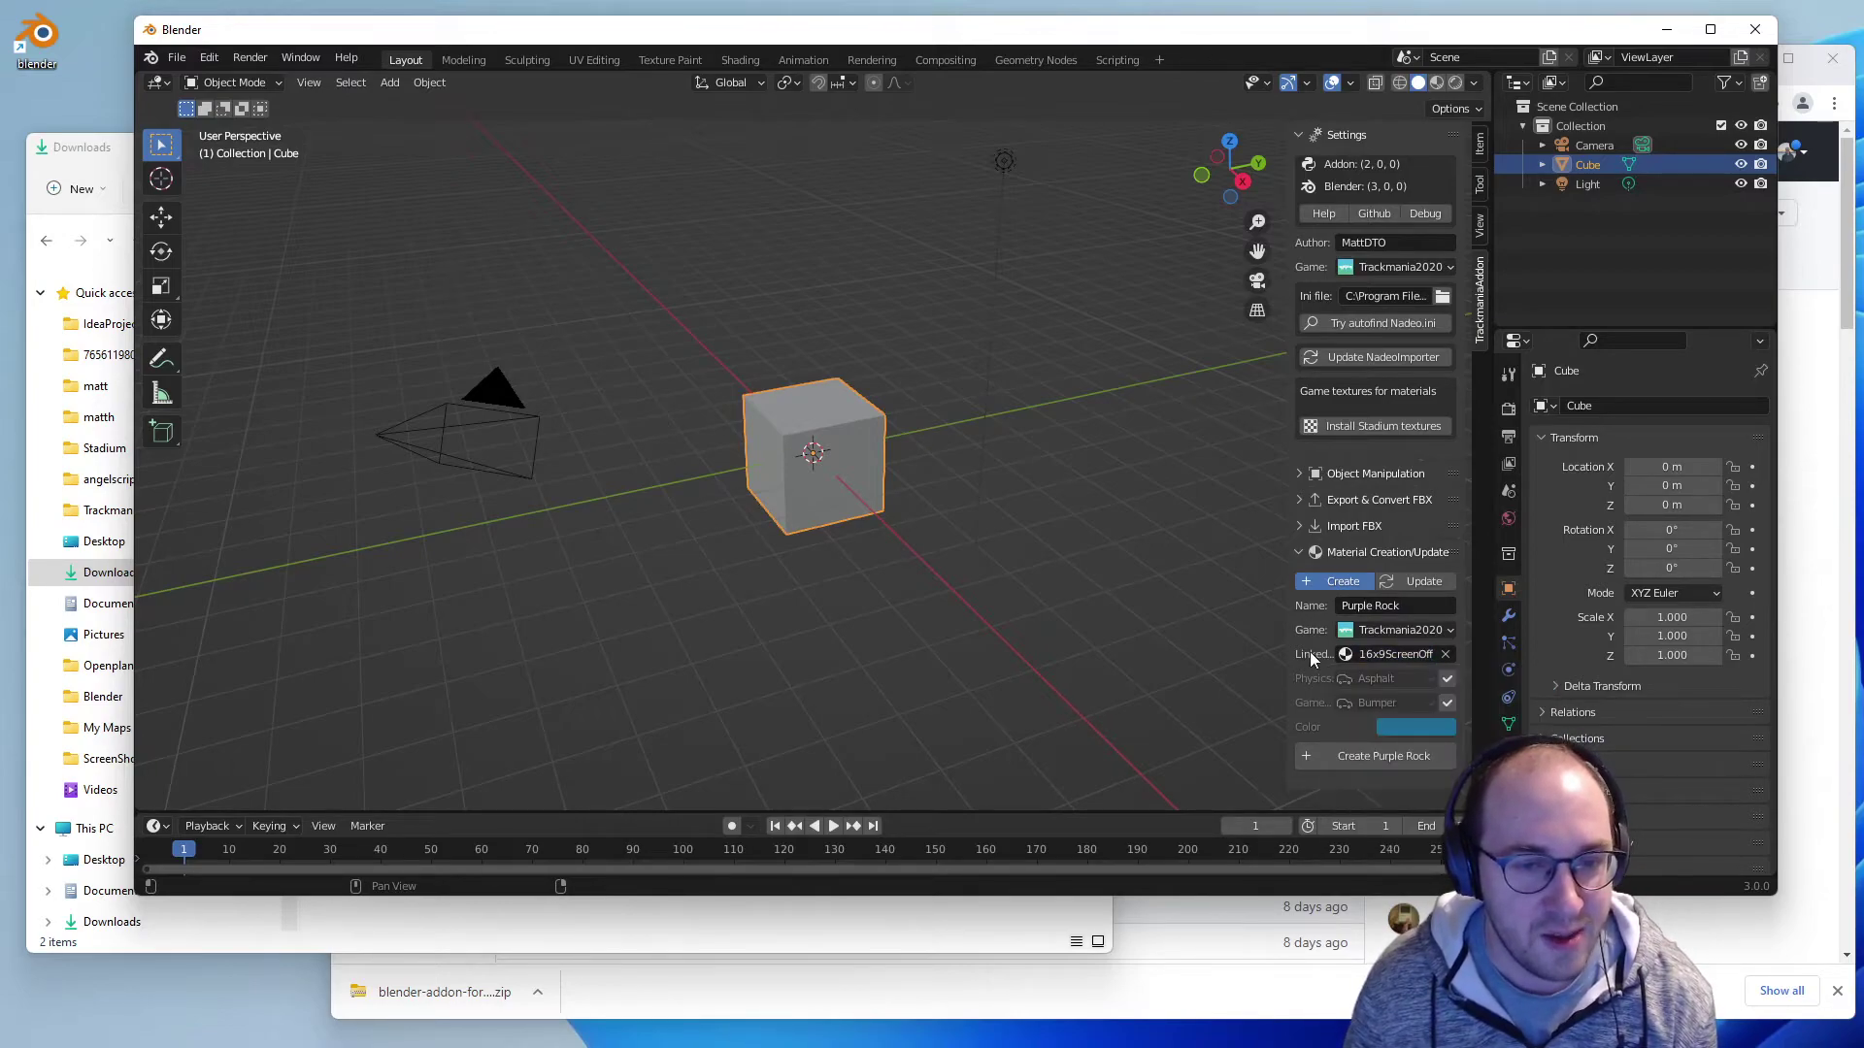
left_click(1445, 654)
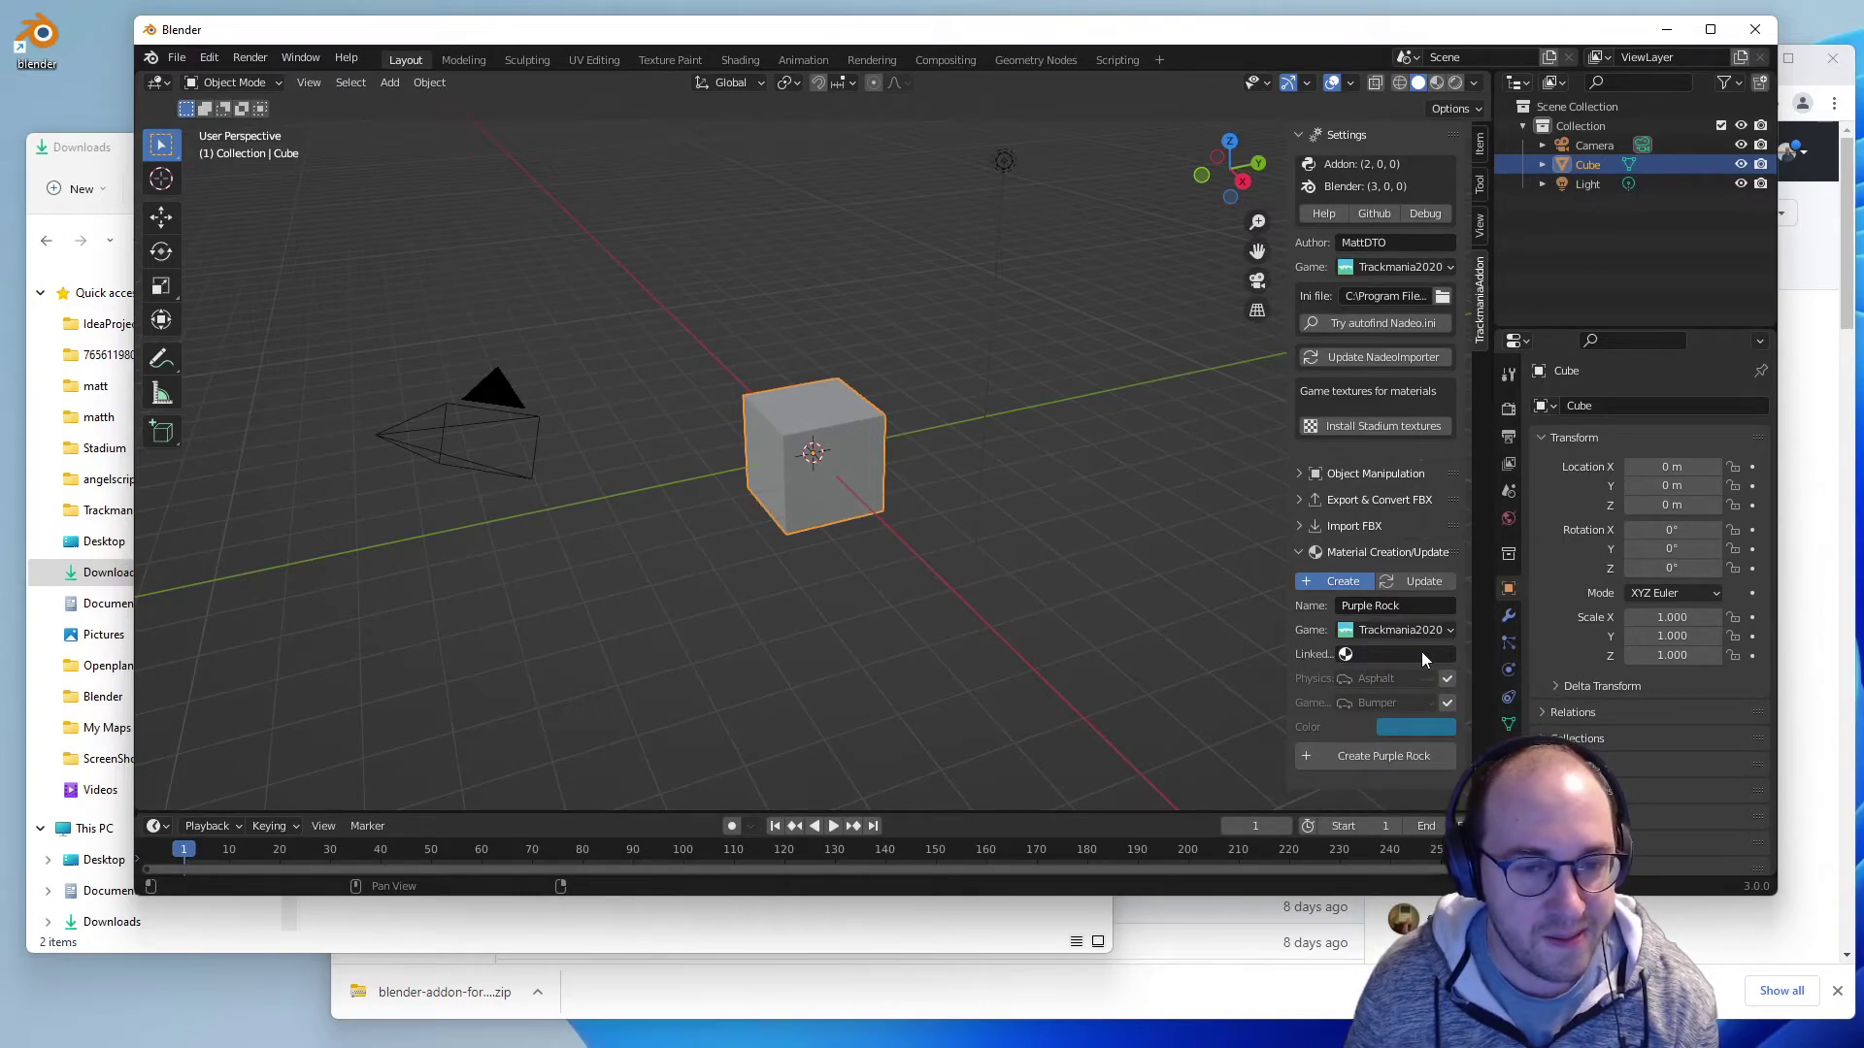
left_click(1421, 656)
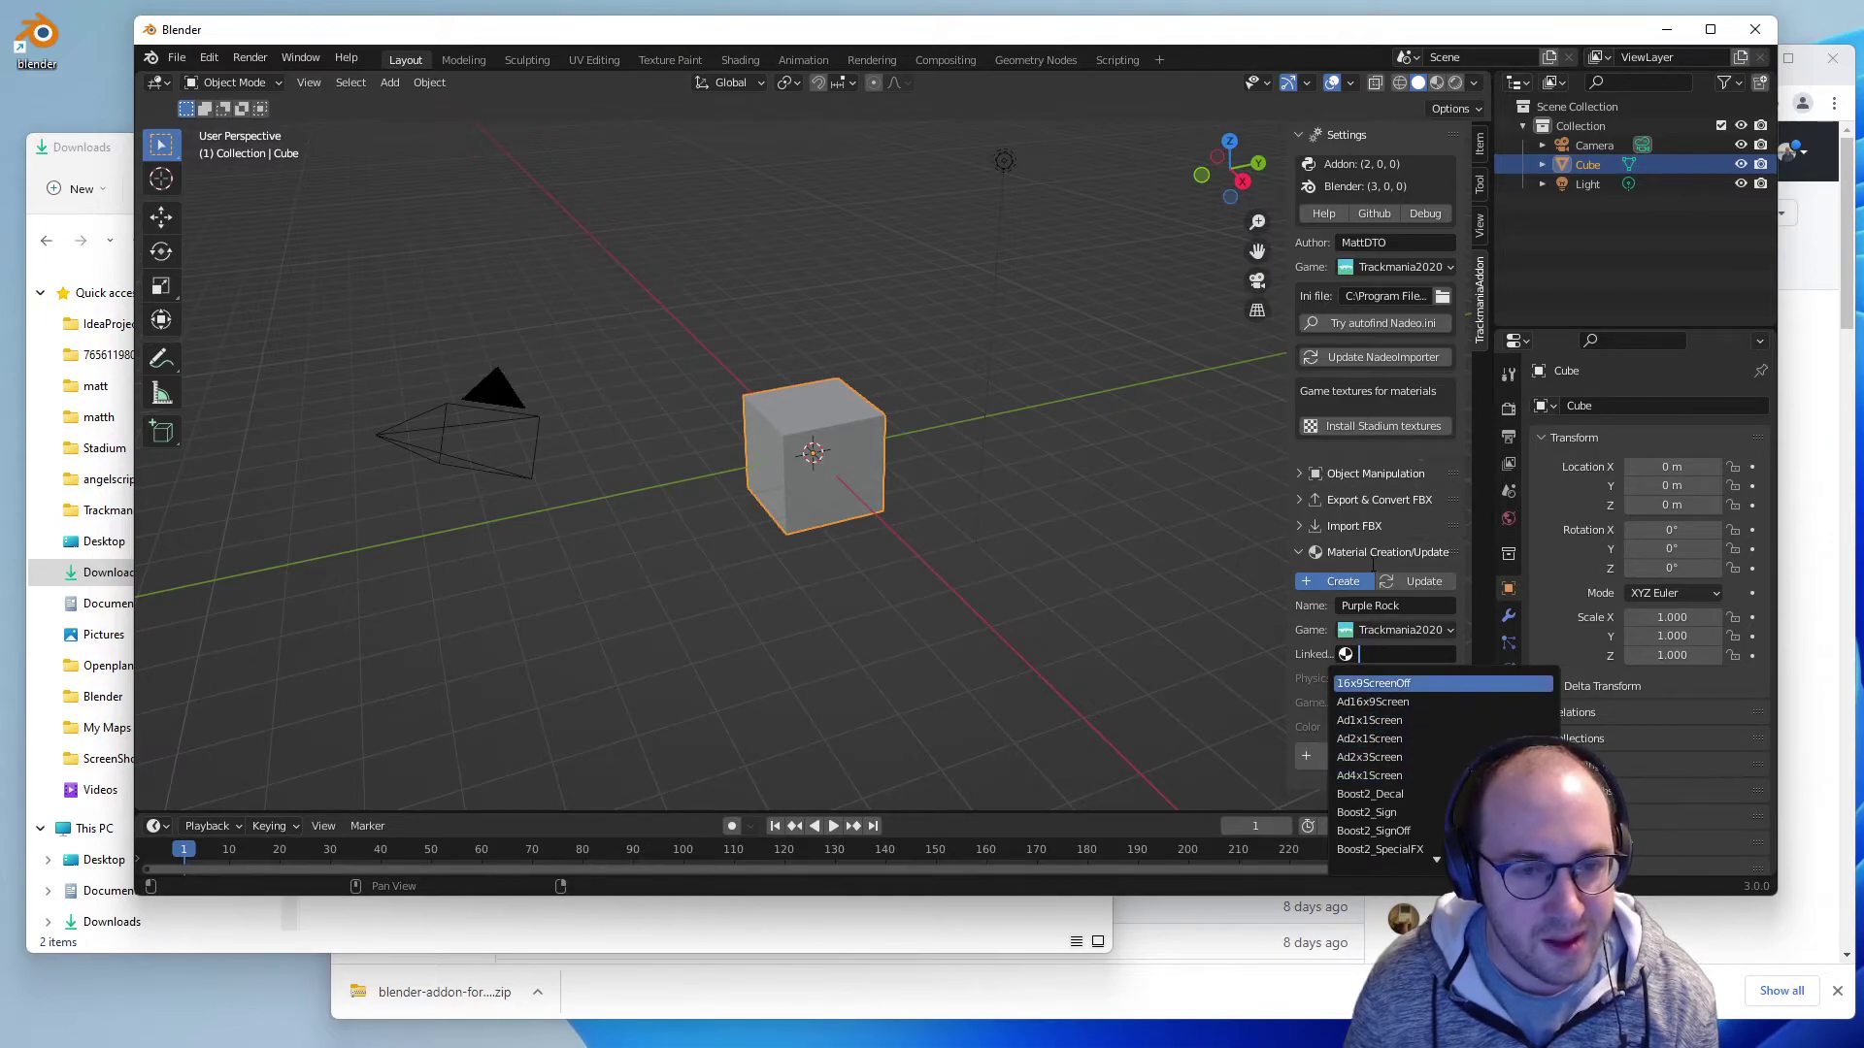
key("Down")
key("Down")
key("Down")
key("Down")
key("Down")
key("Down")
key("Down")
key("Down")
key("Down")
key("Down")
key("Down")
key("Down")
key("Down")
key("Down")
key("Down")
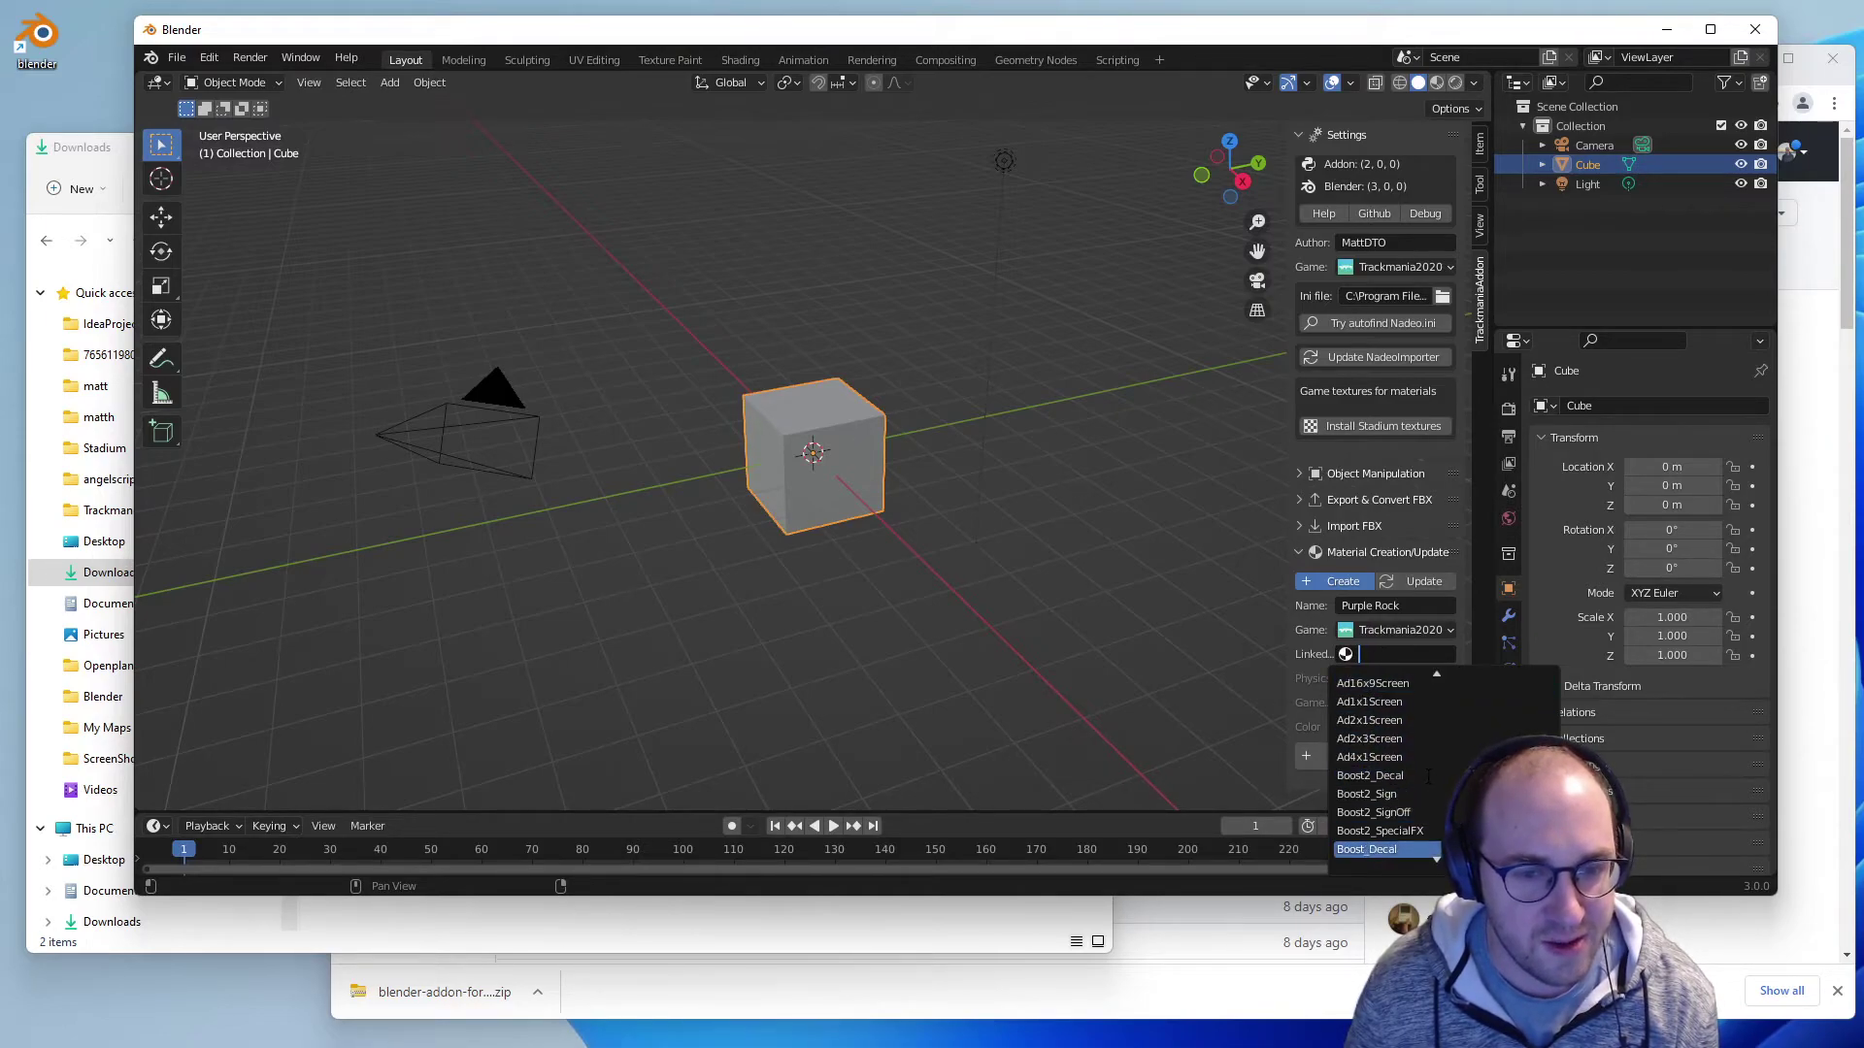
key("Down")
key("Down")
key("Down")
key("Down")
key("Down")
key("Down")
key("Down")
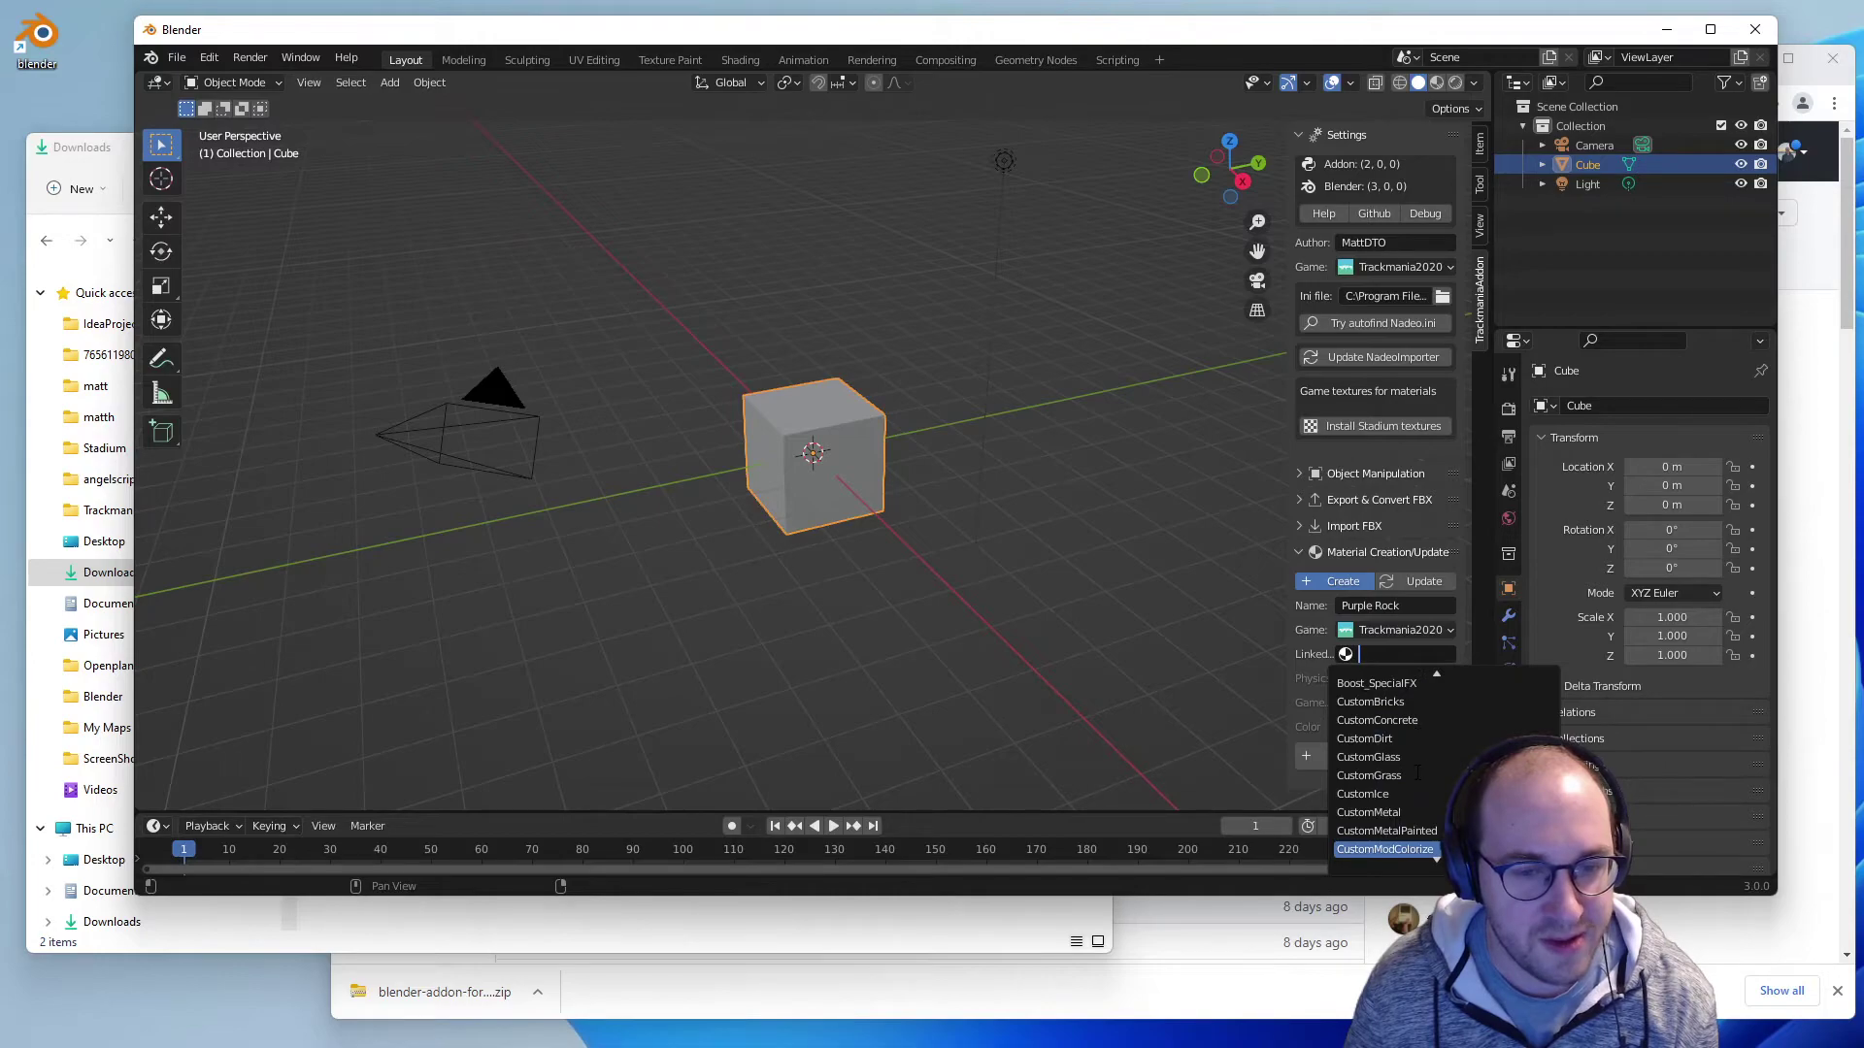
key("Down")
key("Down")
key("Down")
key("Up")
key("Up")
key("Up")
key("Up")
key("Up")
key("Up")
key("Up")
key("Up")
key("Up")
key("Down")
key("Down")
key("Down")
key("Down")
key("Down")
key("Down")
key("Down")
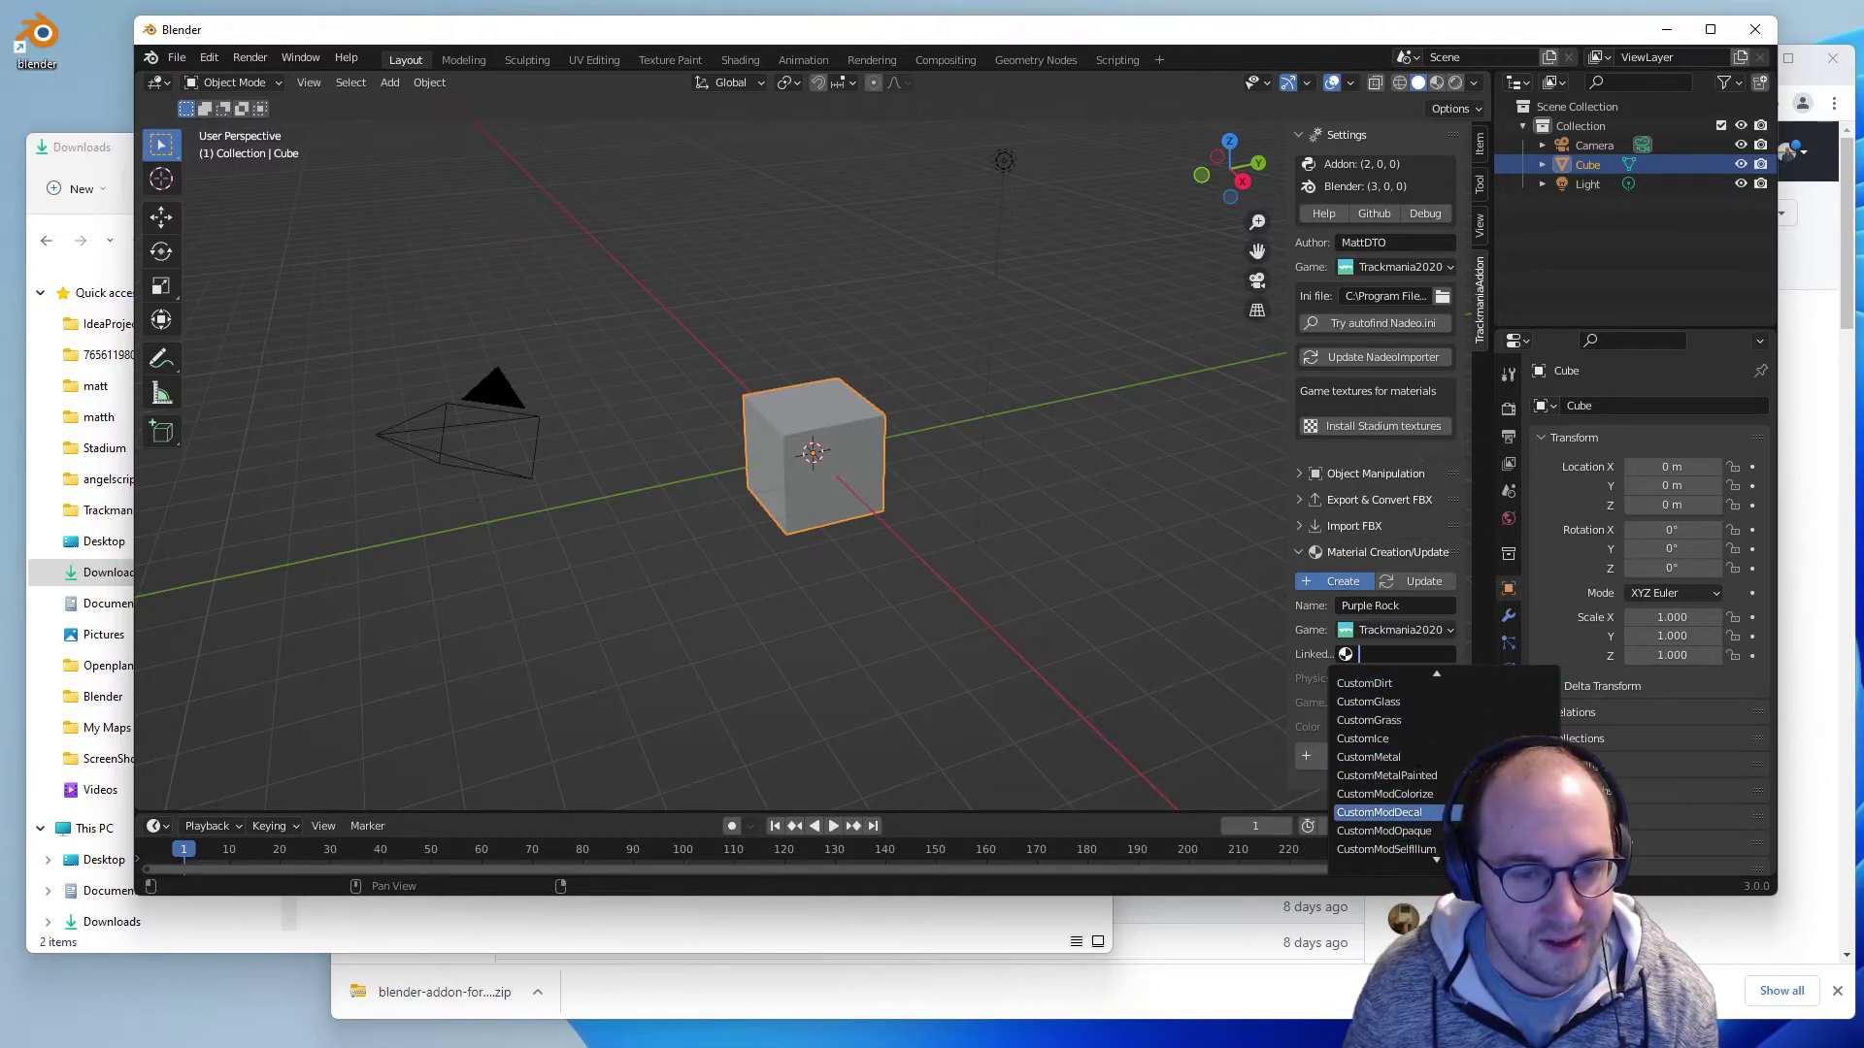
key("Down")
key("Down")
- Give the material a purple colour from the colour wheel
left_click(1386, 793)
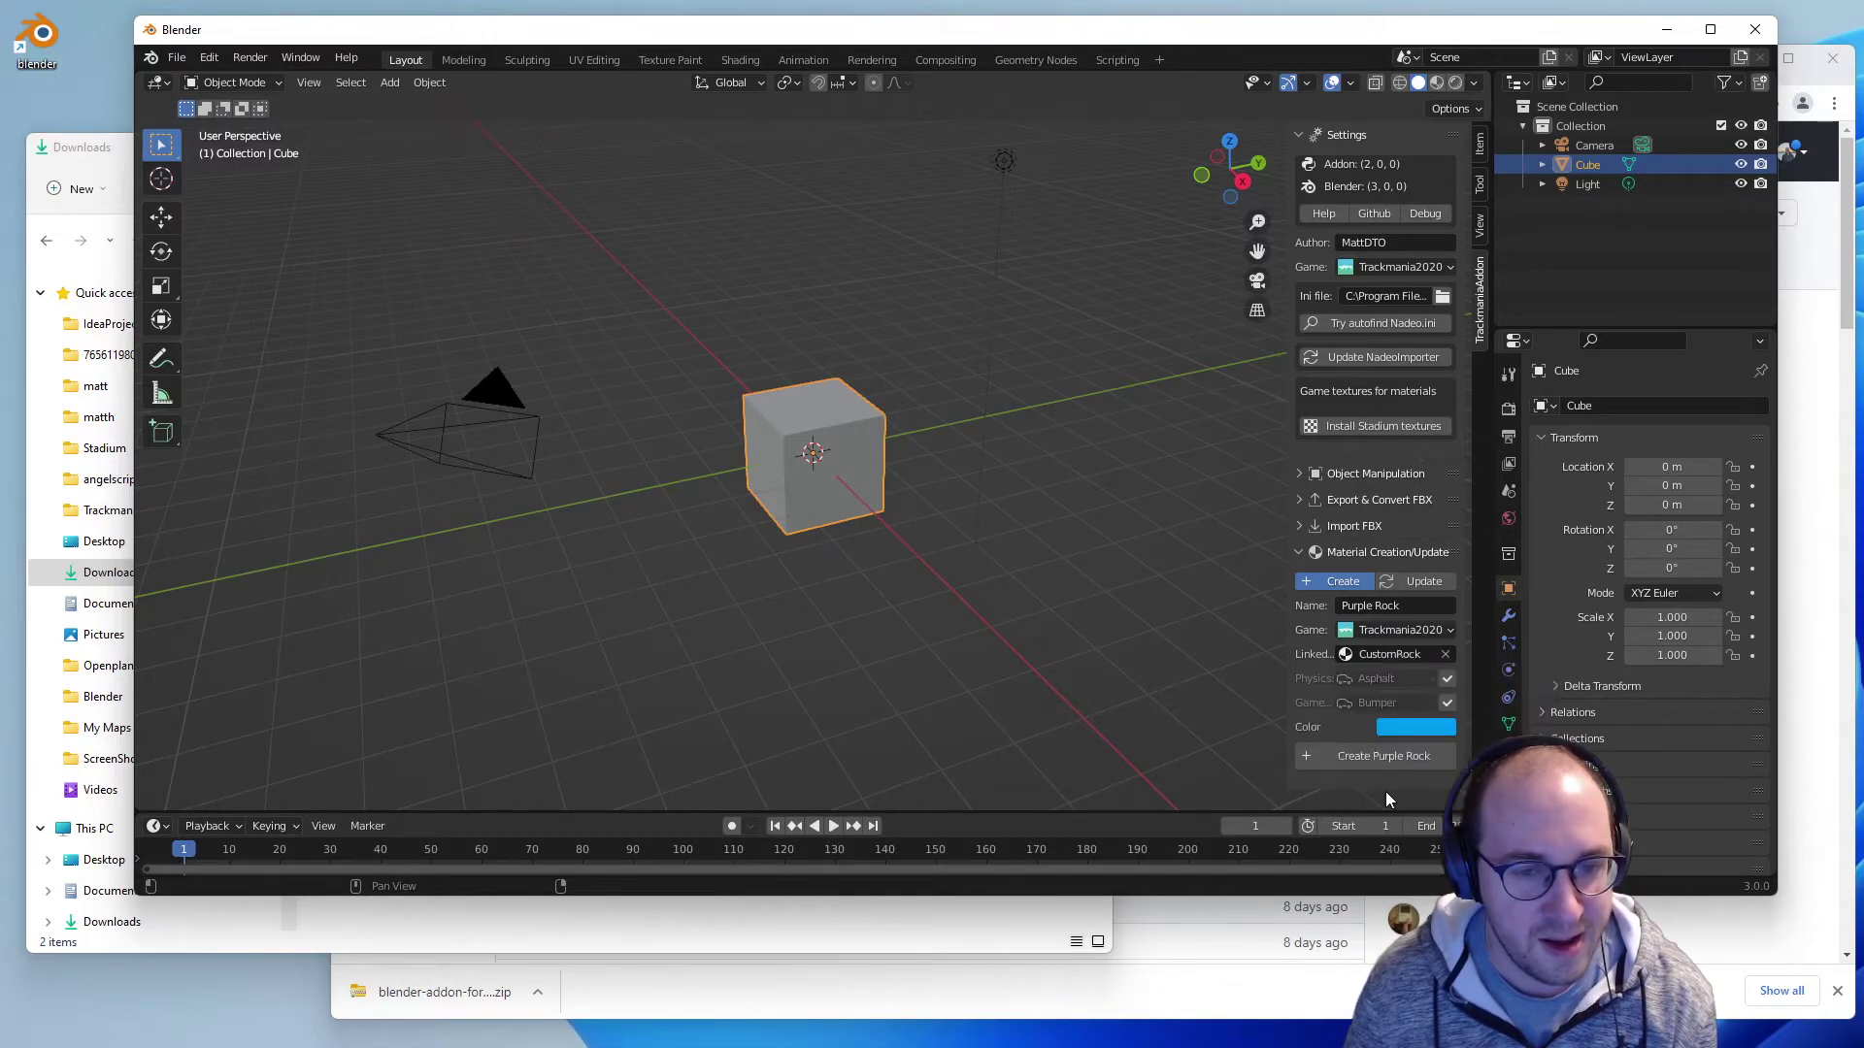
left_click(1413, 726)
left_click(1521, 532)
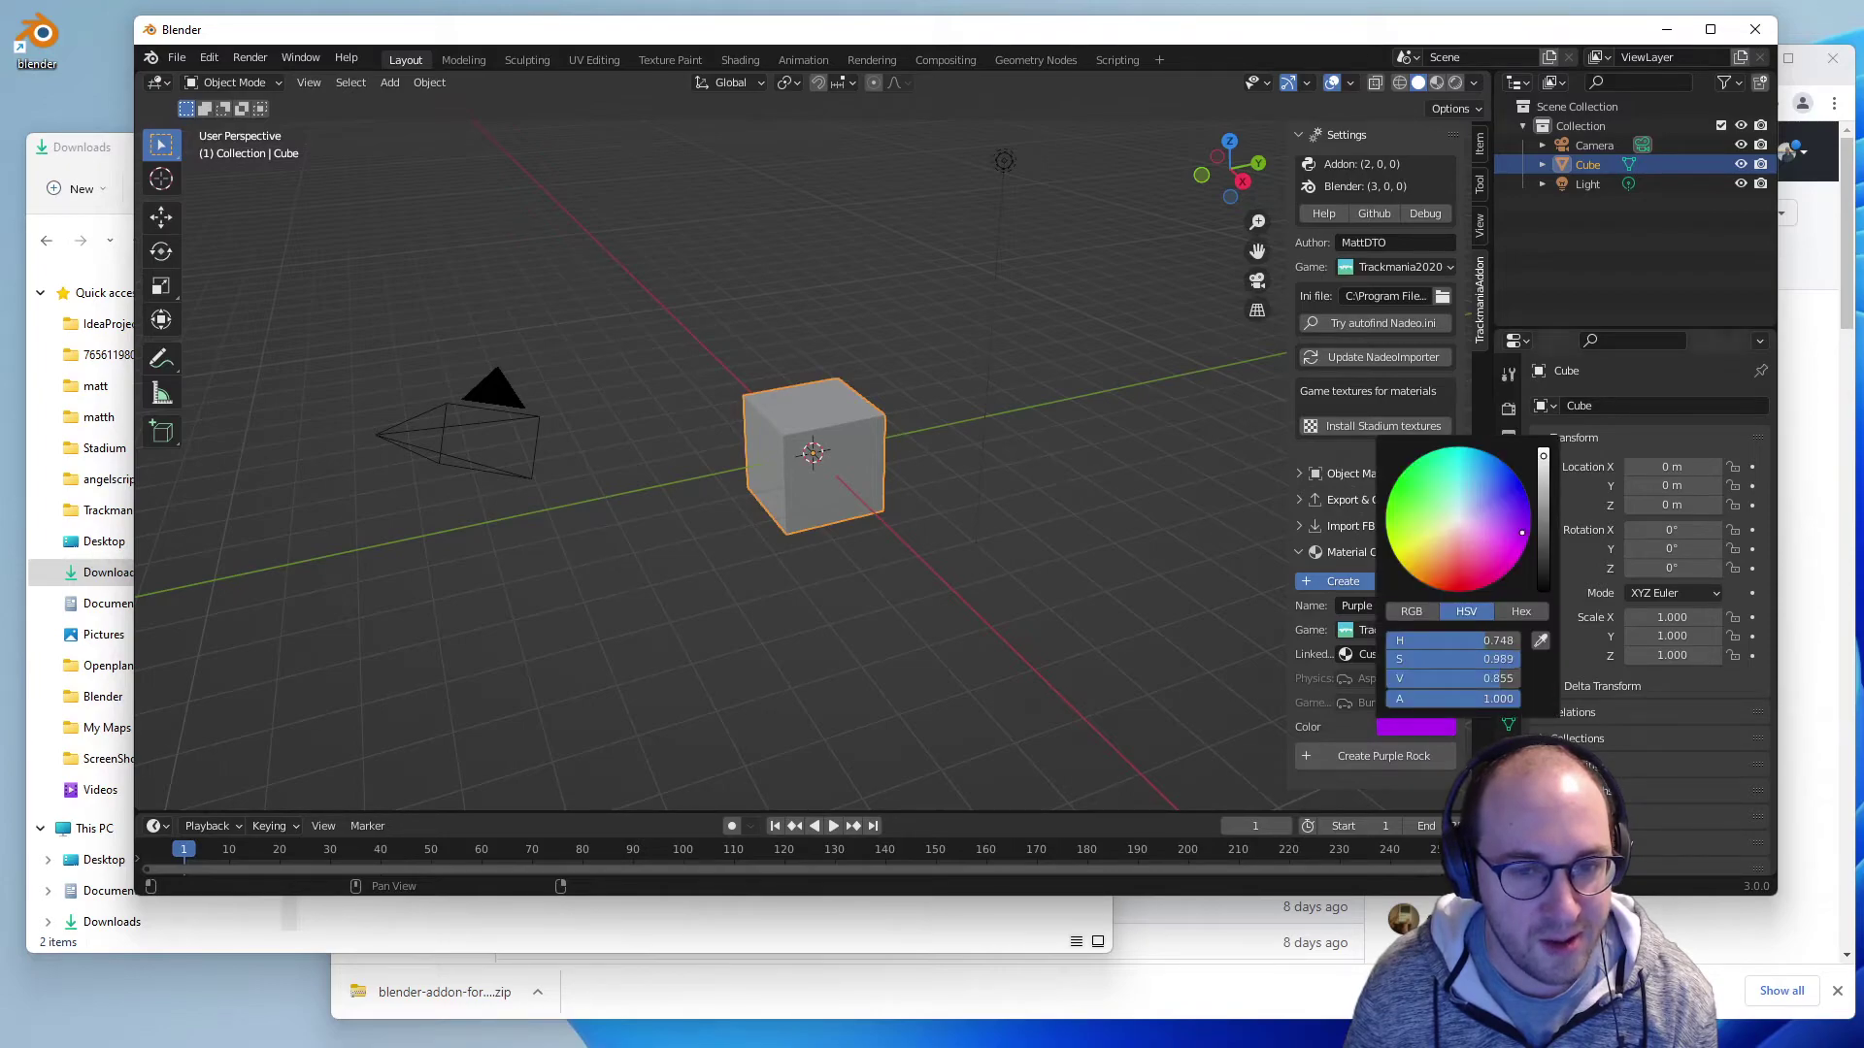
left_click_drag(1522, 532, 1527, 534)
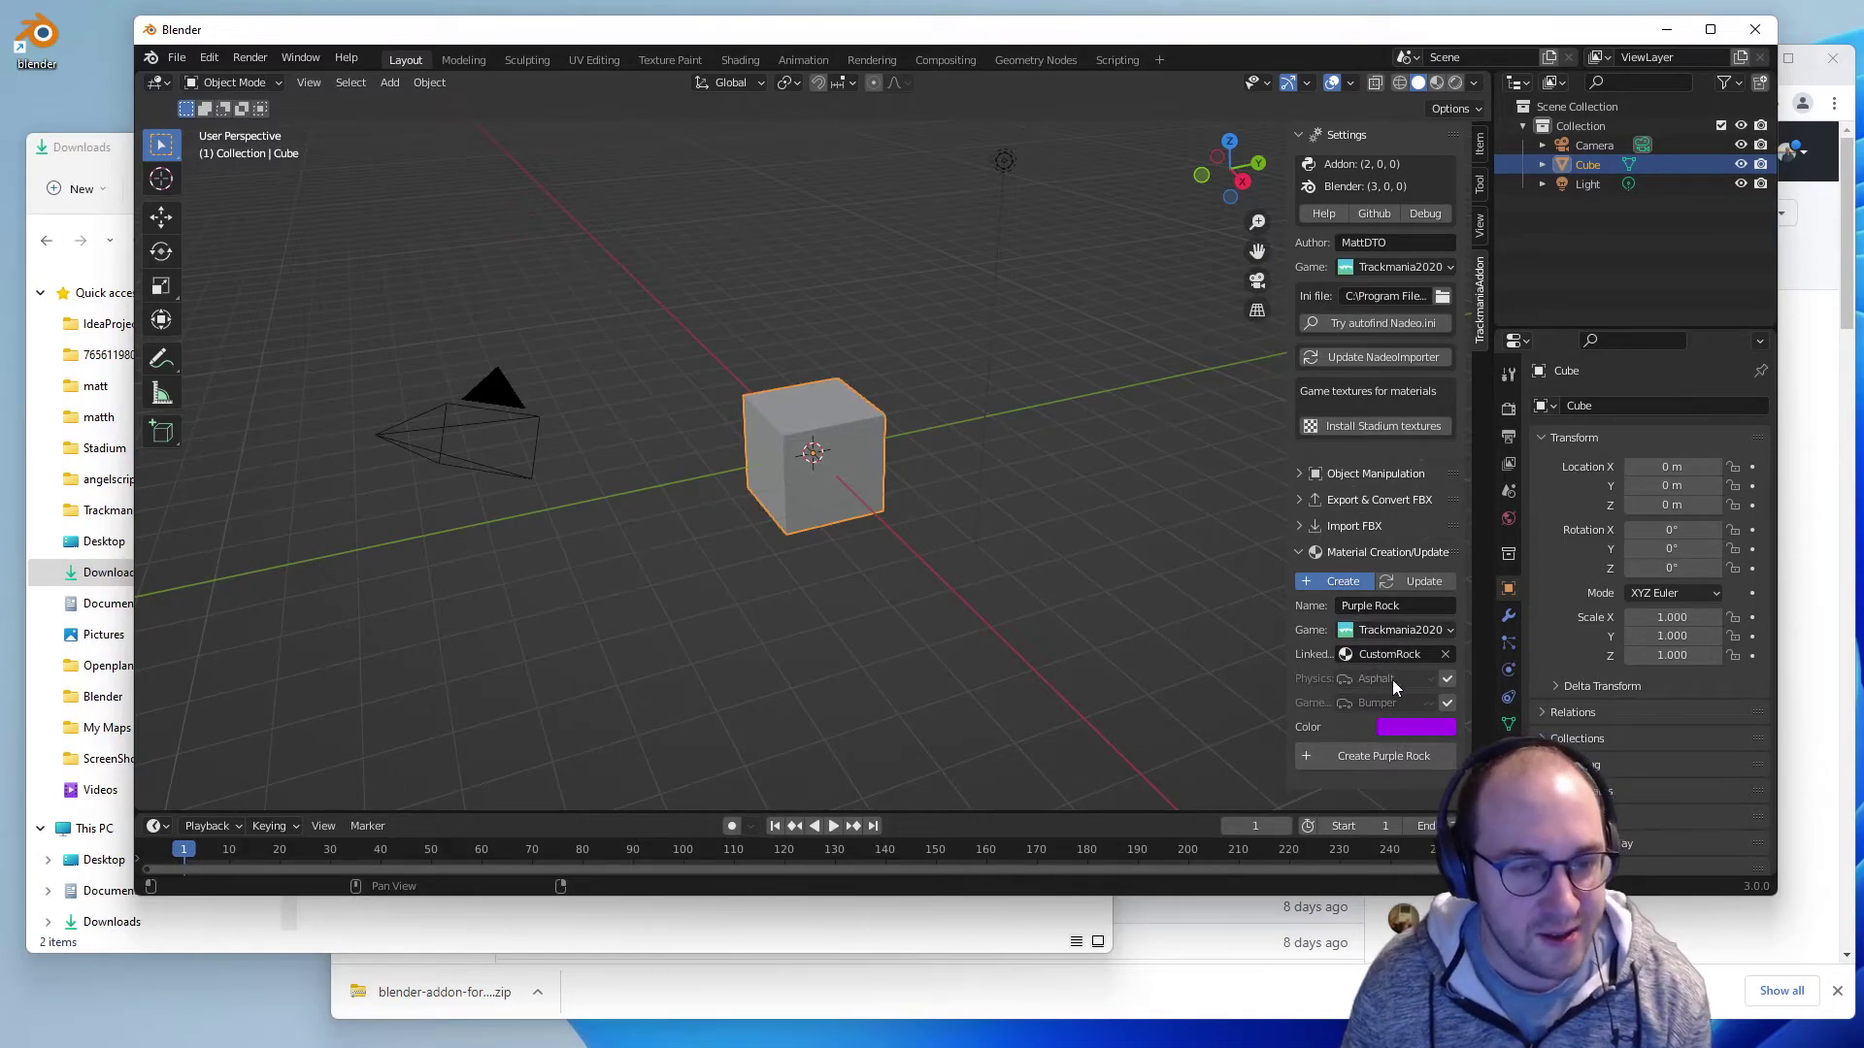
- Select the Cube, assign TM_Purple_Rock in its Material tab, then select the light
key("alt+a")
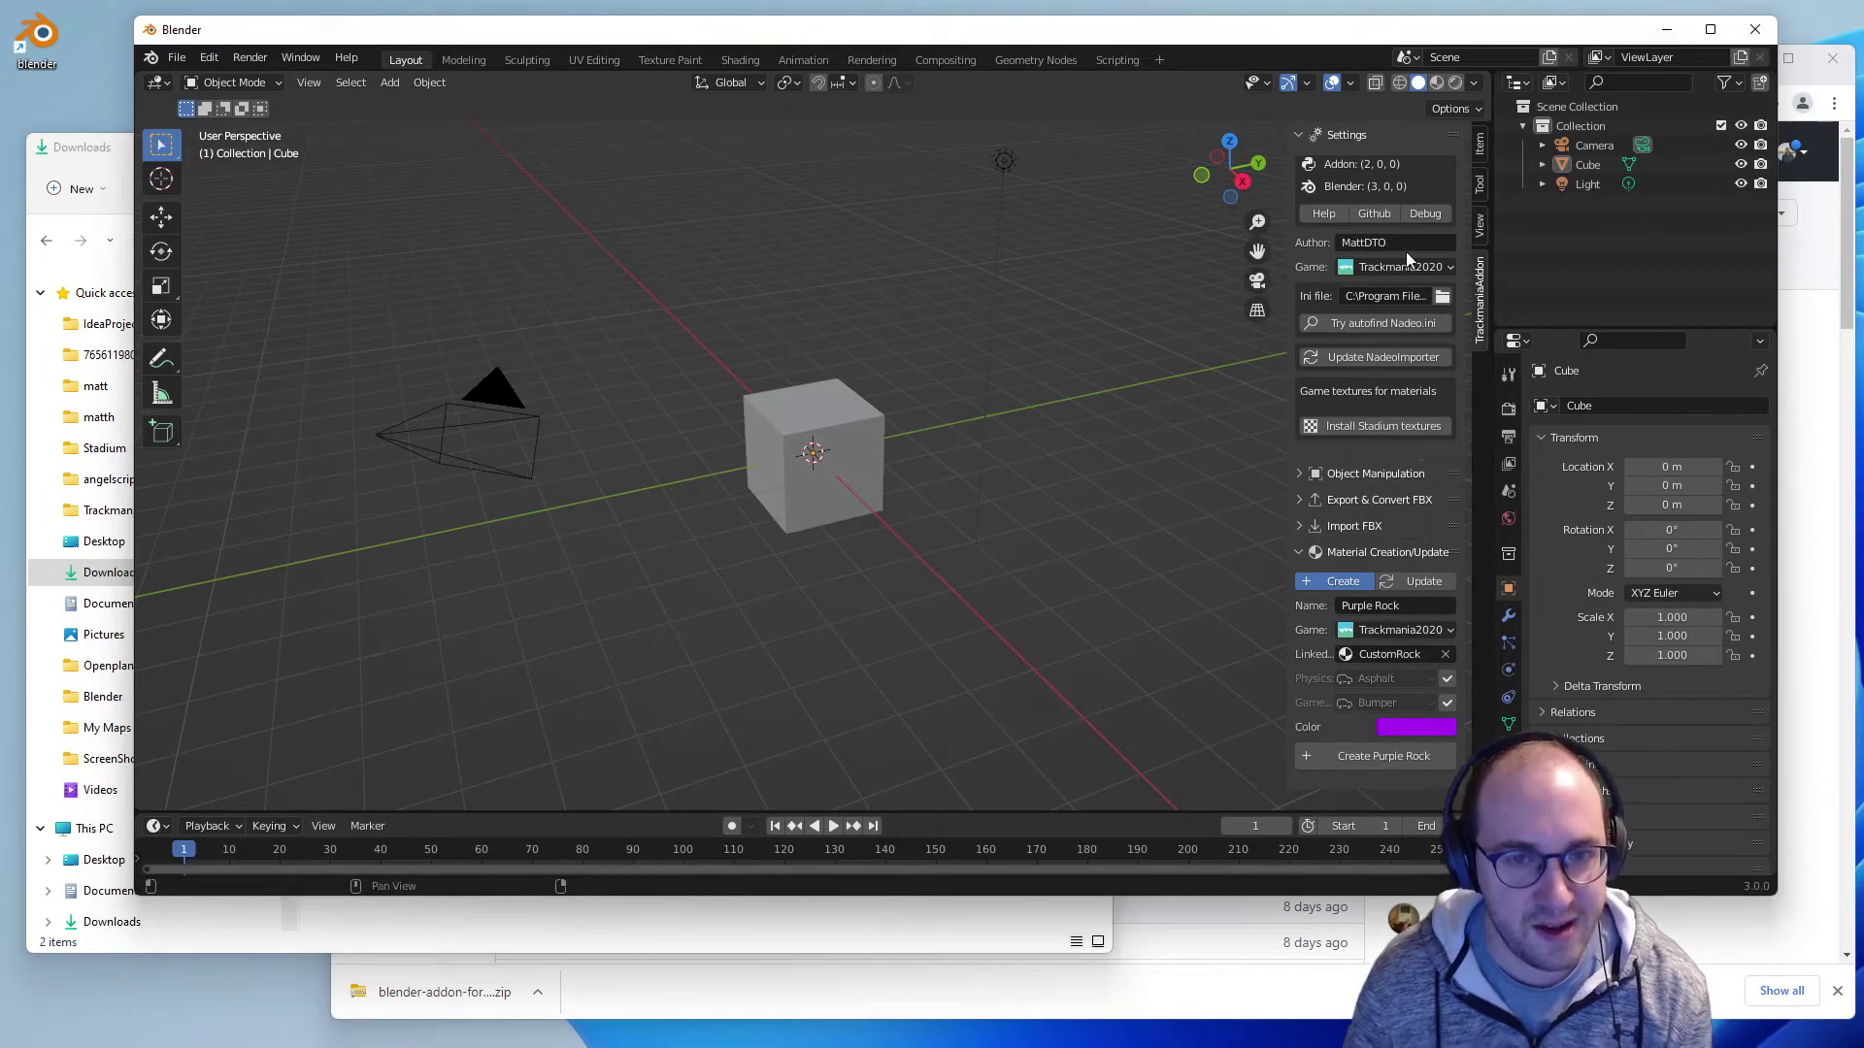
left_click(1594, 163)
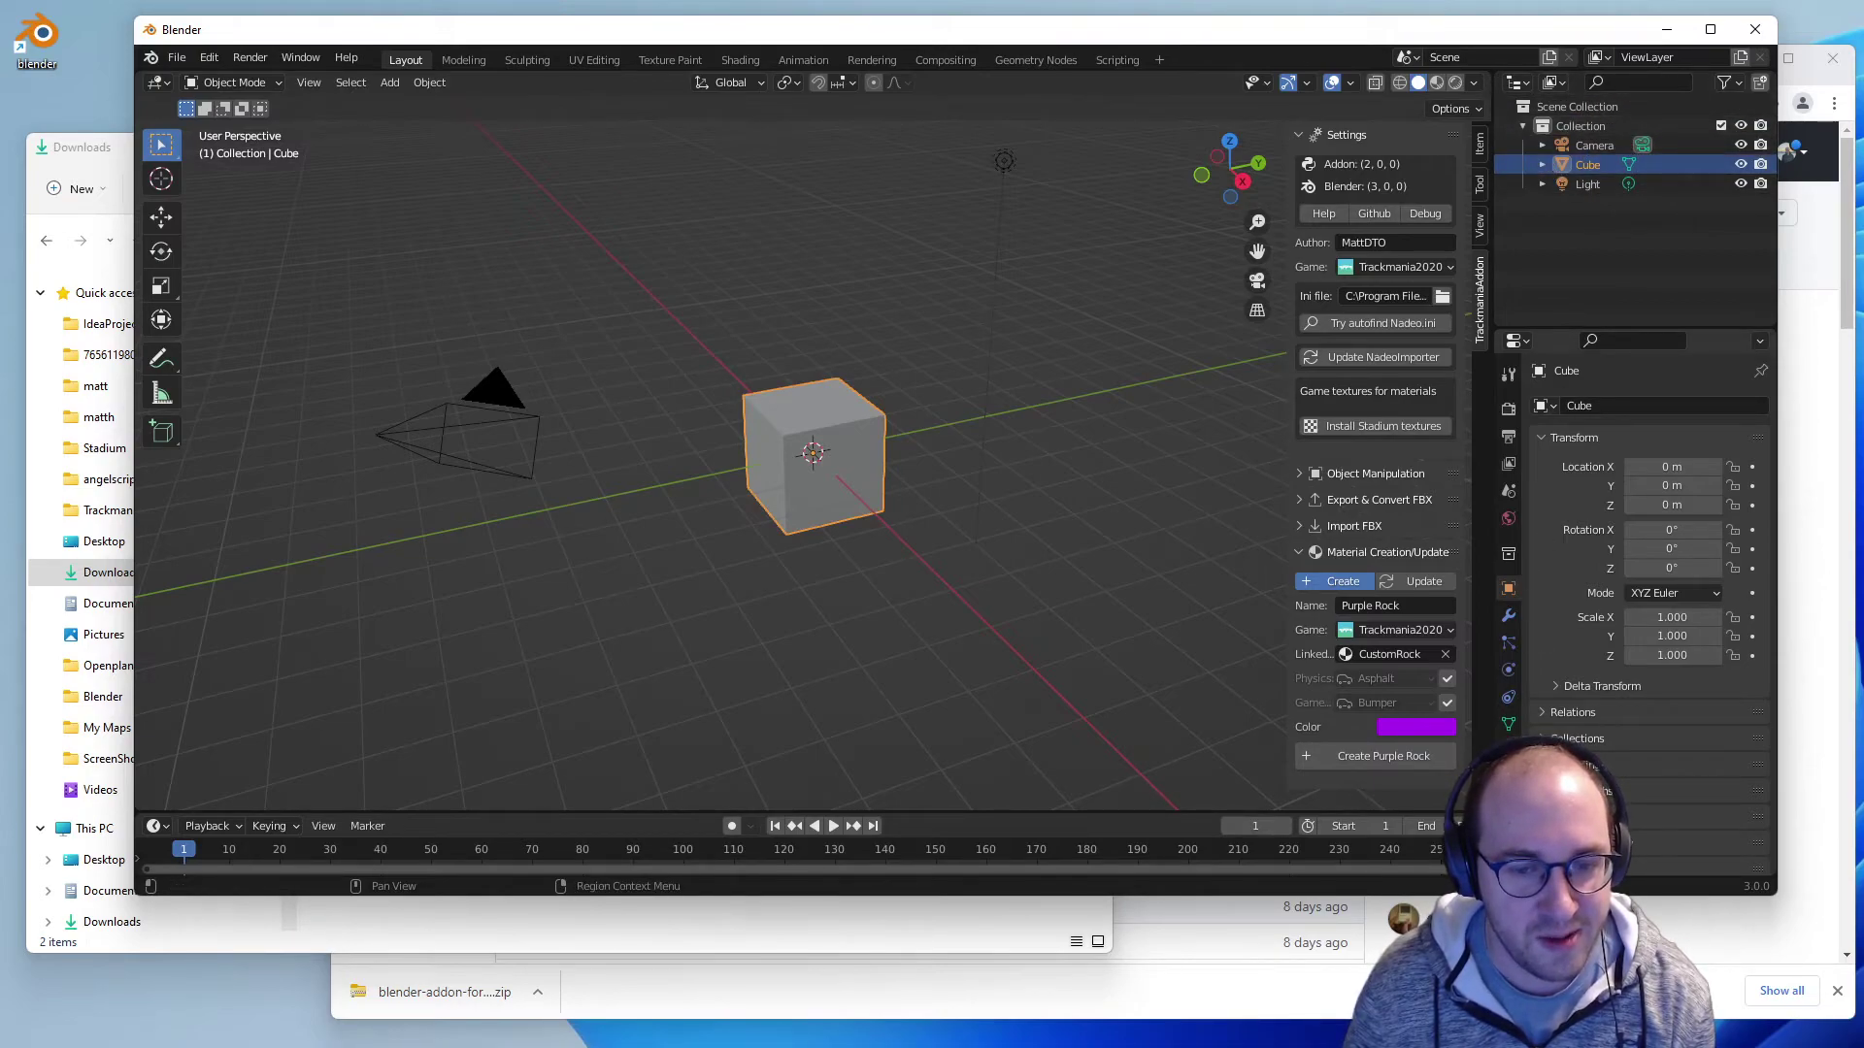
left_click(1507, 751)
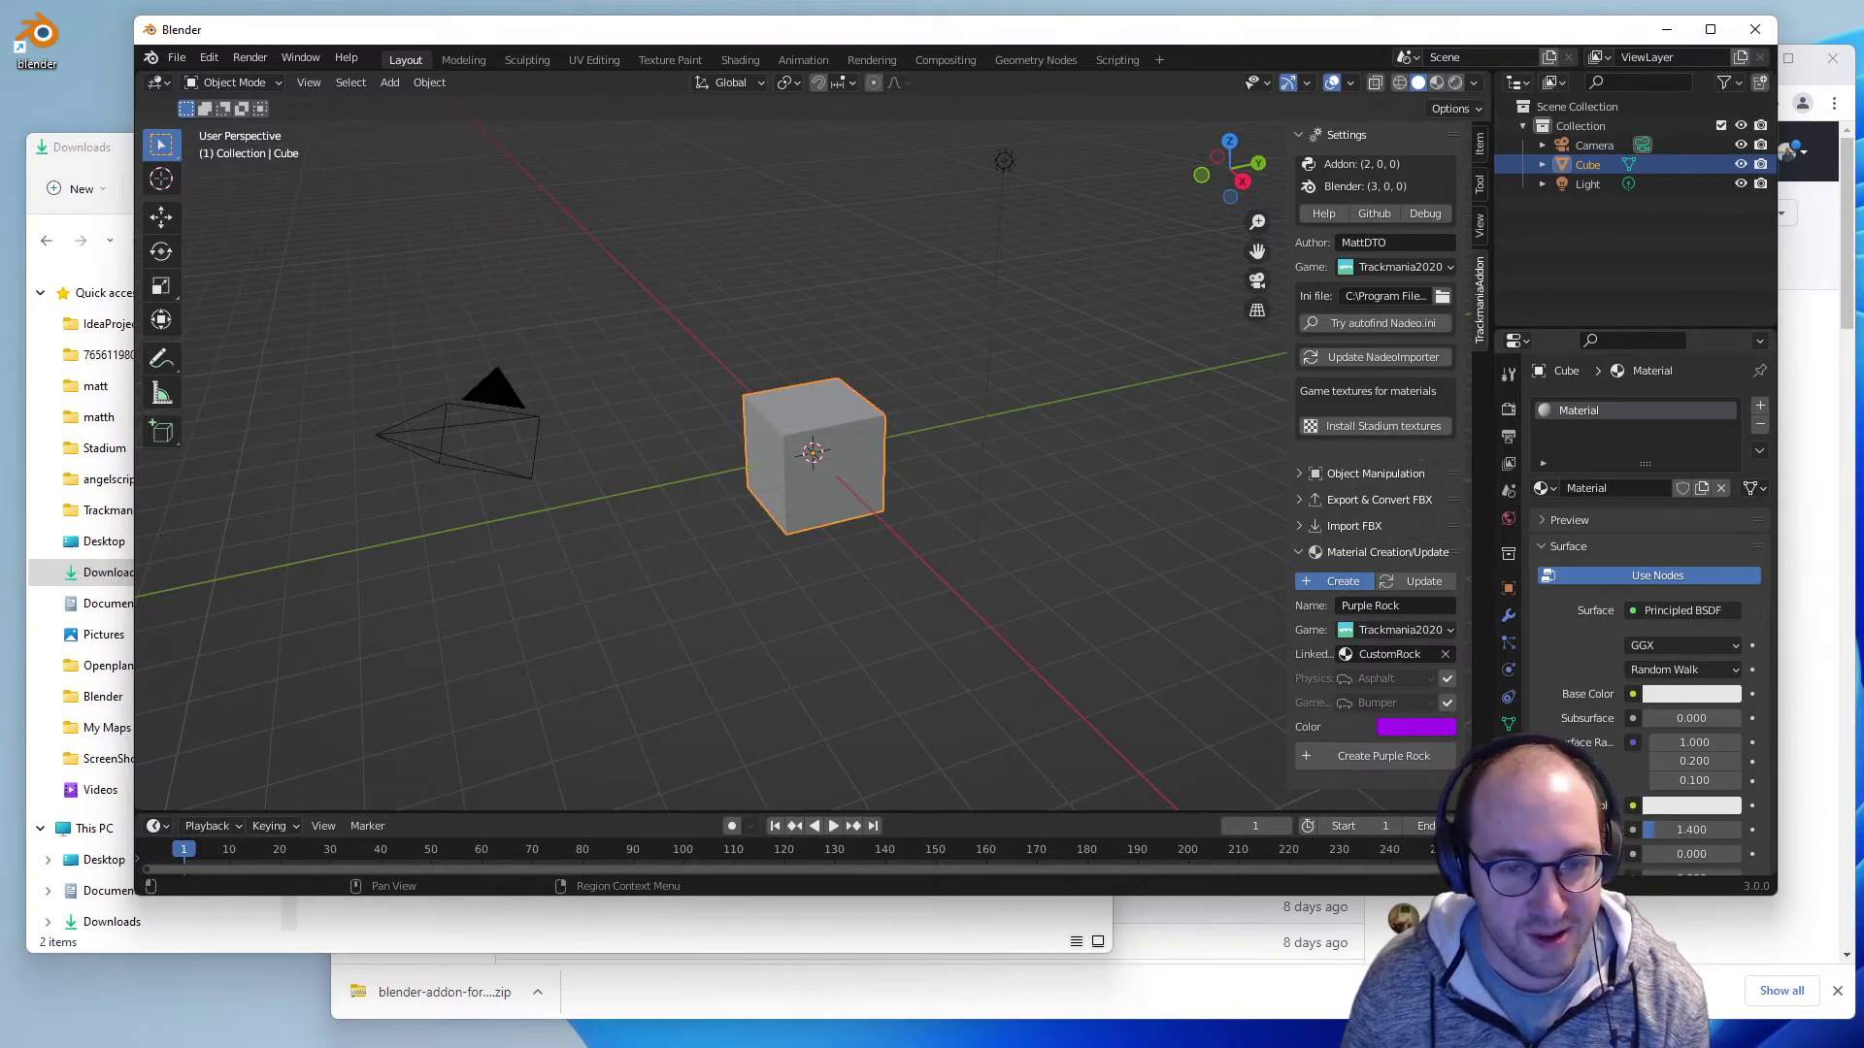
left_click(1545, 489)
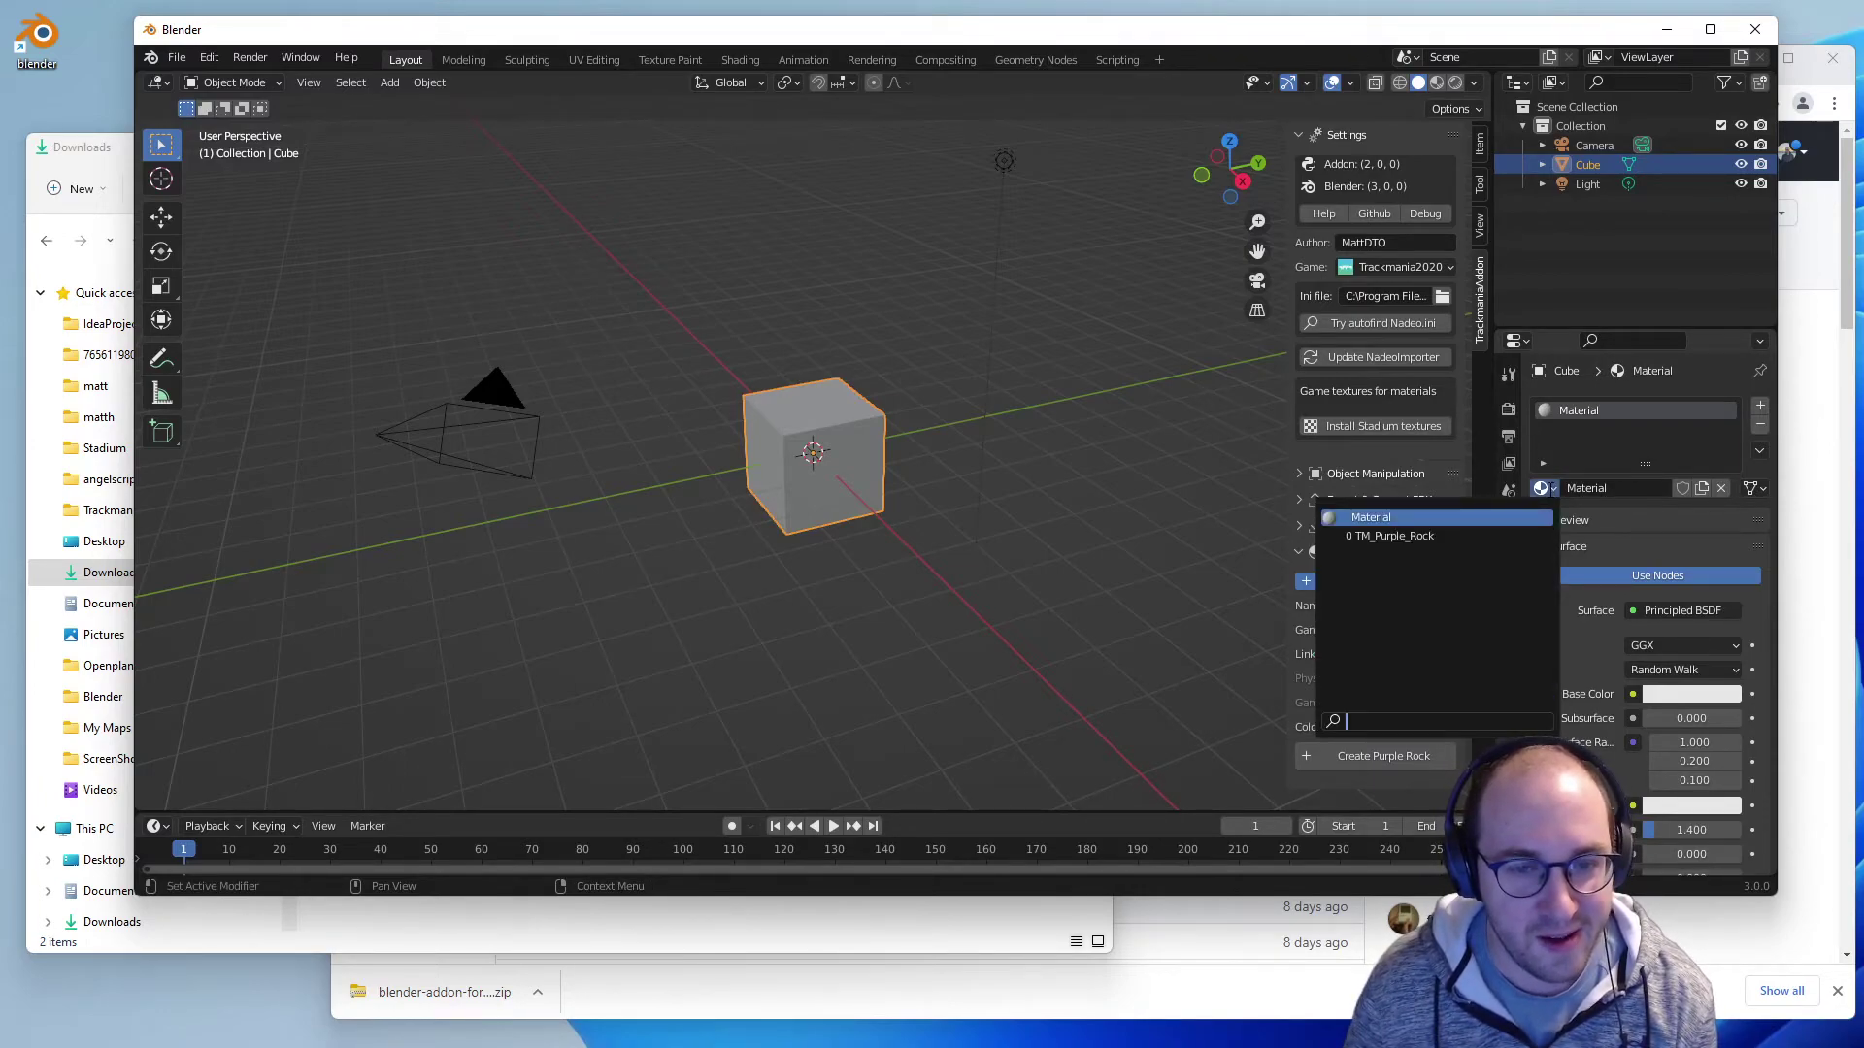
left_click(1548, 489)
left_click(1548, 489)
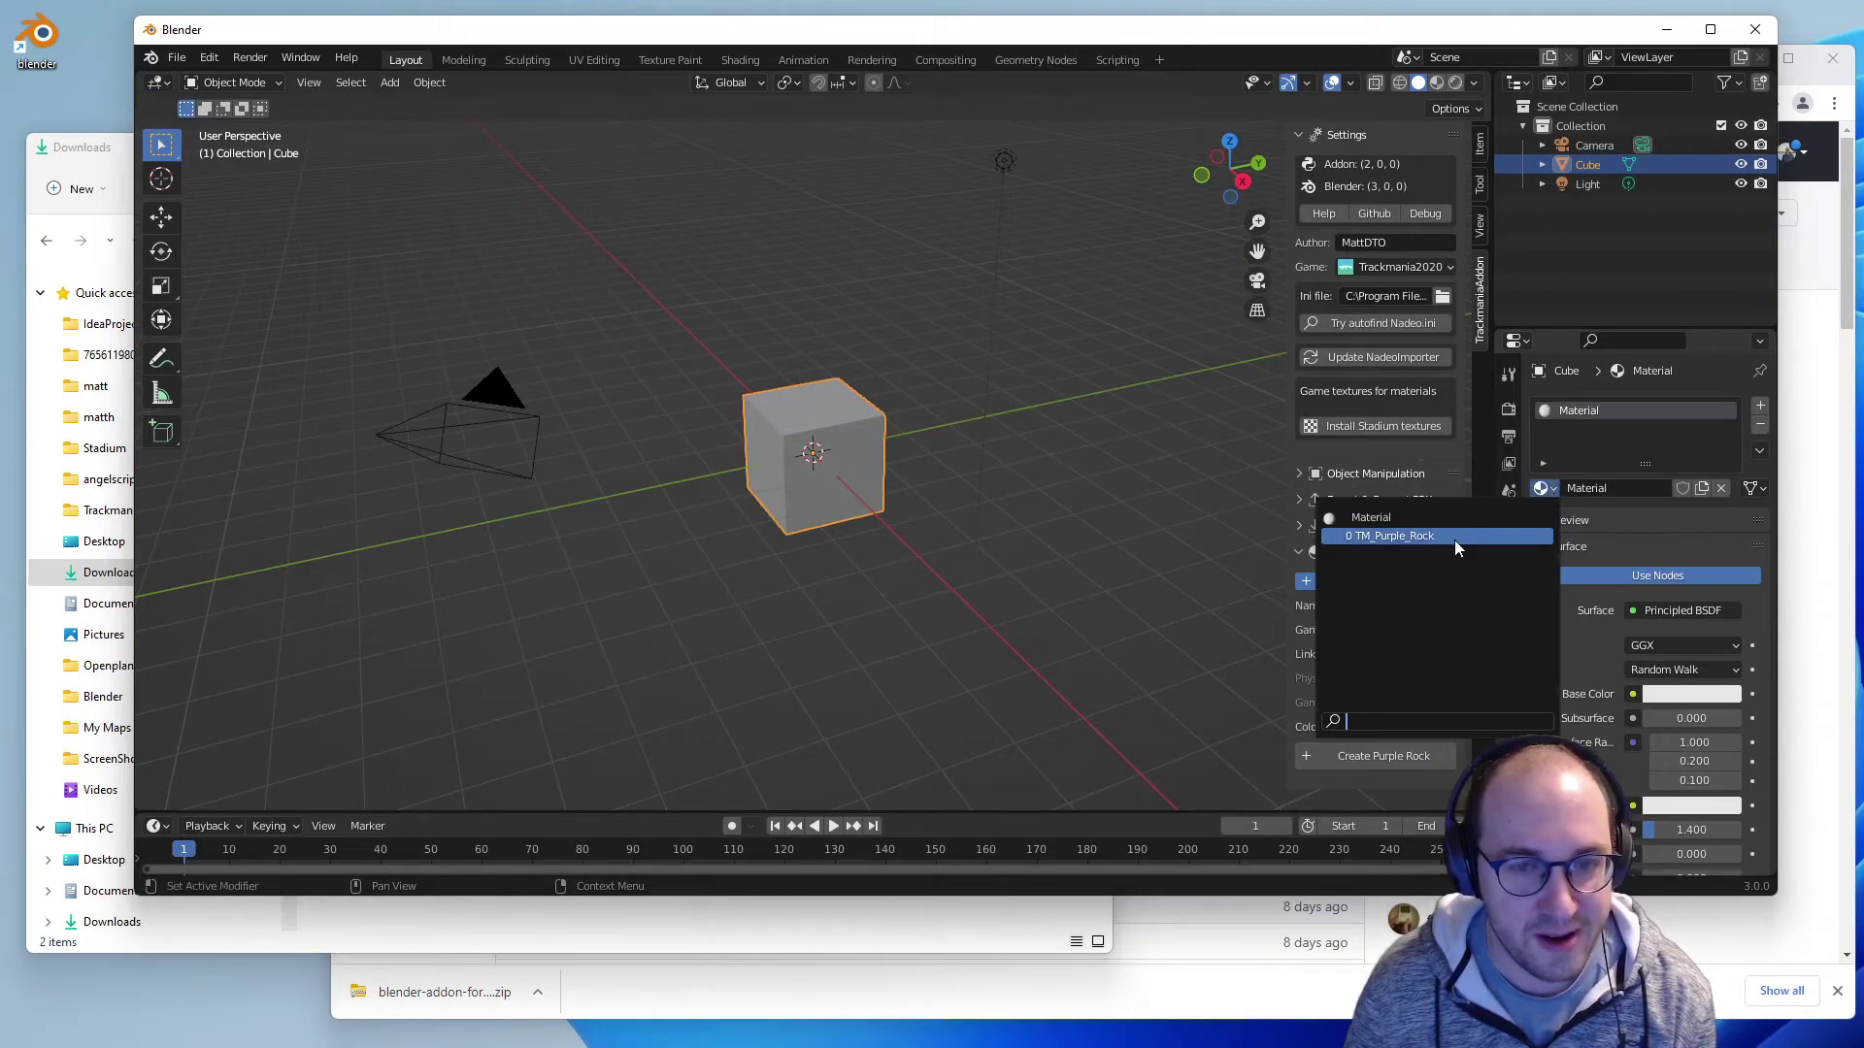
left_click(1493, 534)
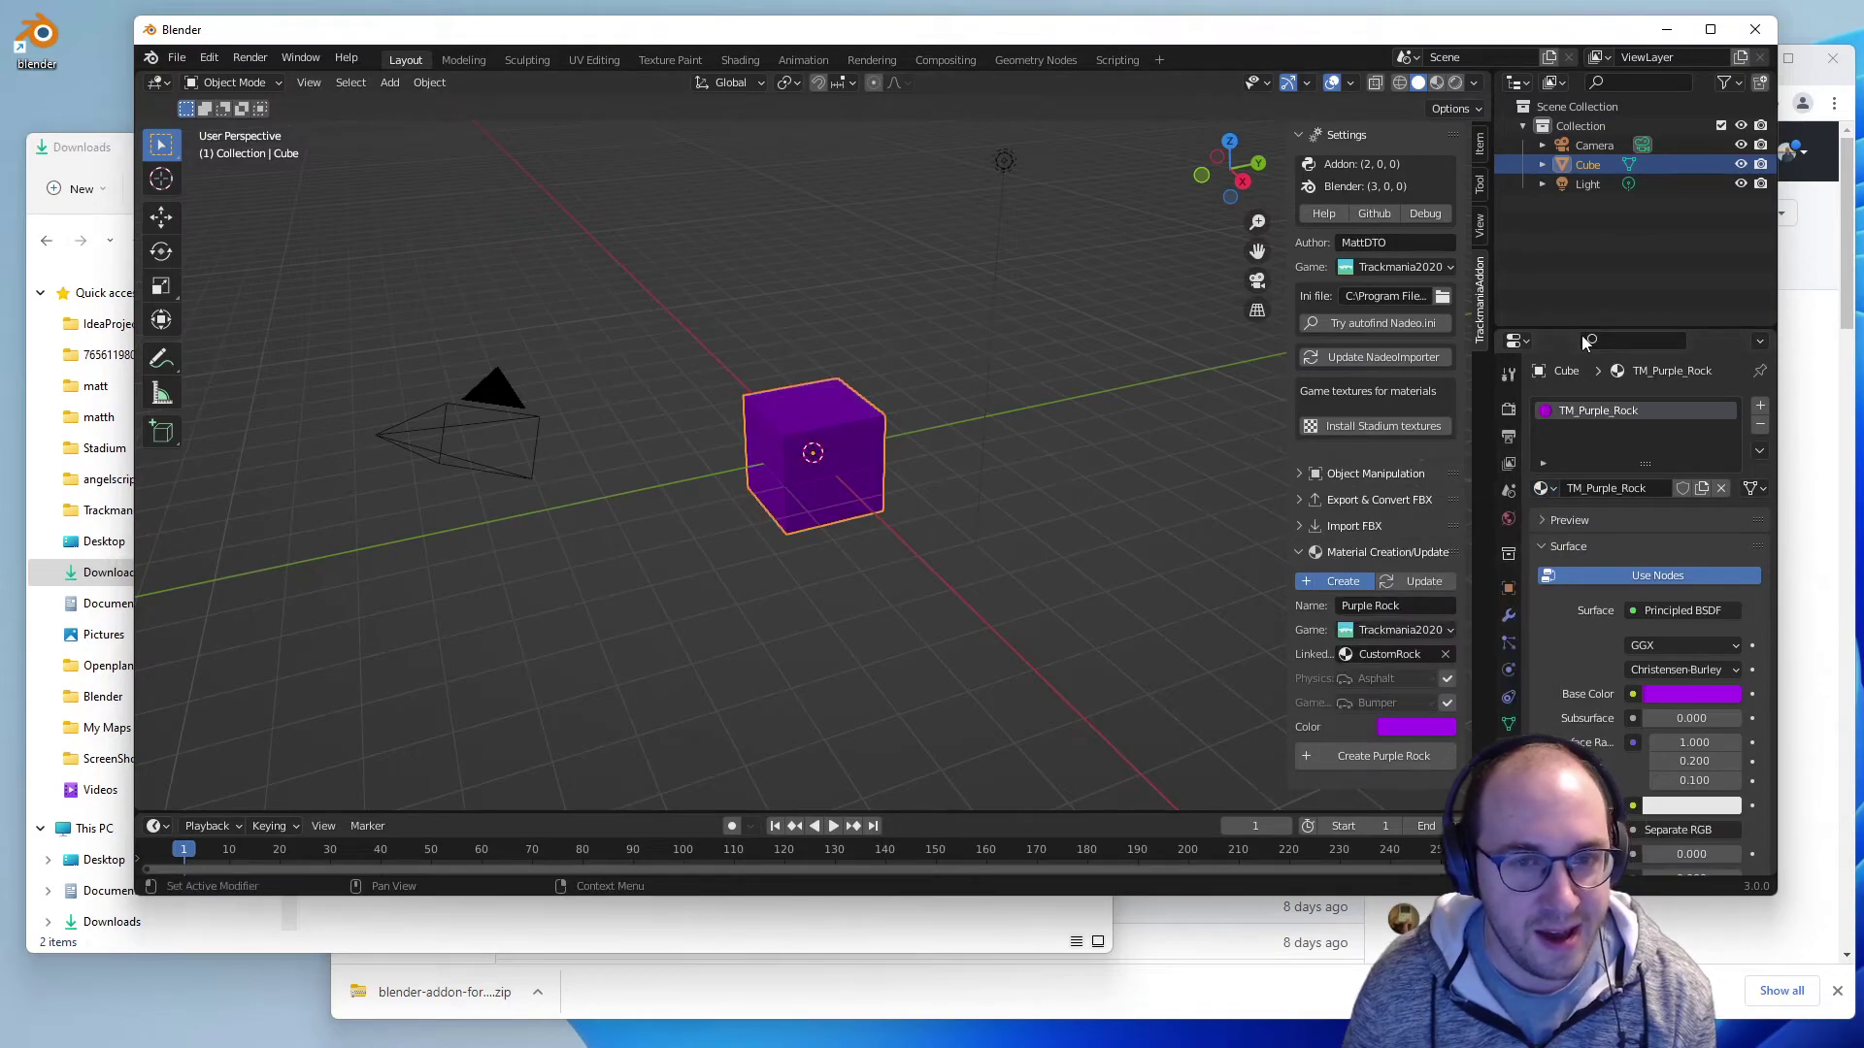
left_click(995, 346)
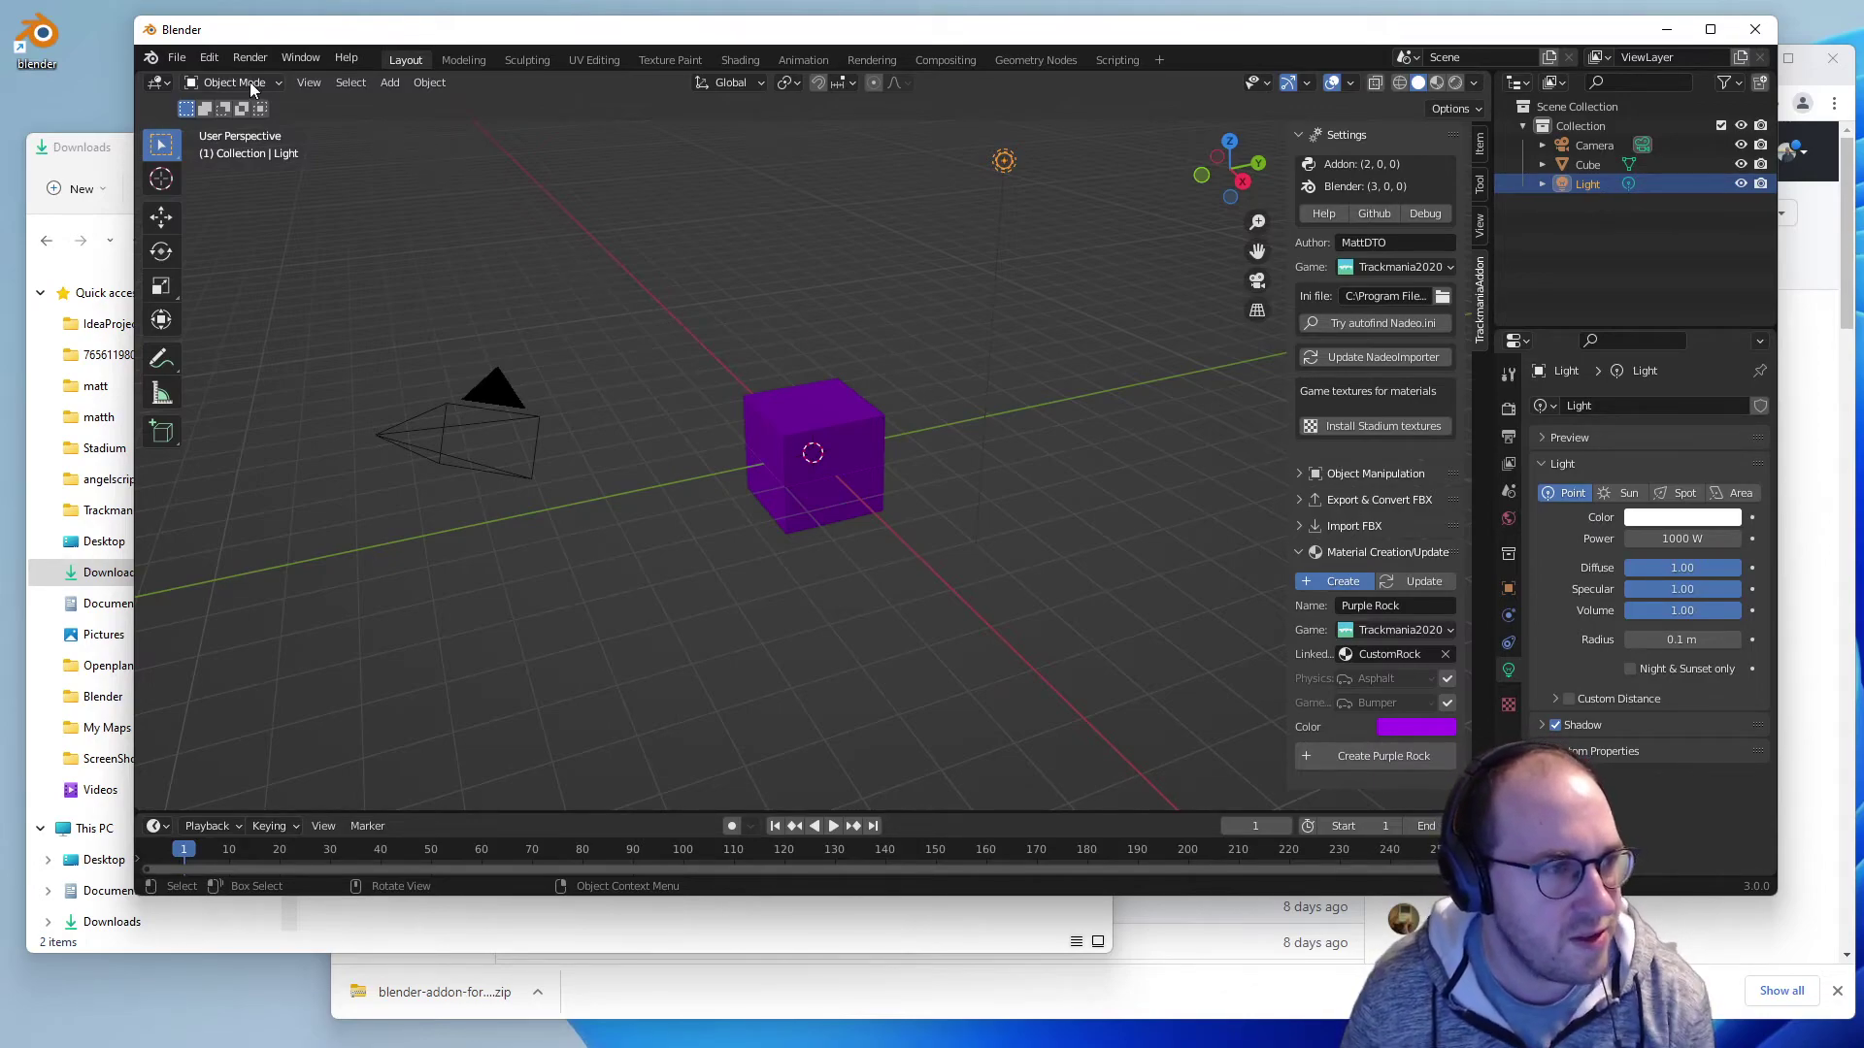
- Save the scene as 'Purple Rock.blend' in the Documents\Blender folder, replacing 'untitled'
left_click(179, 57)
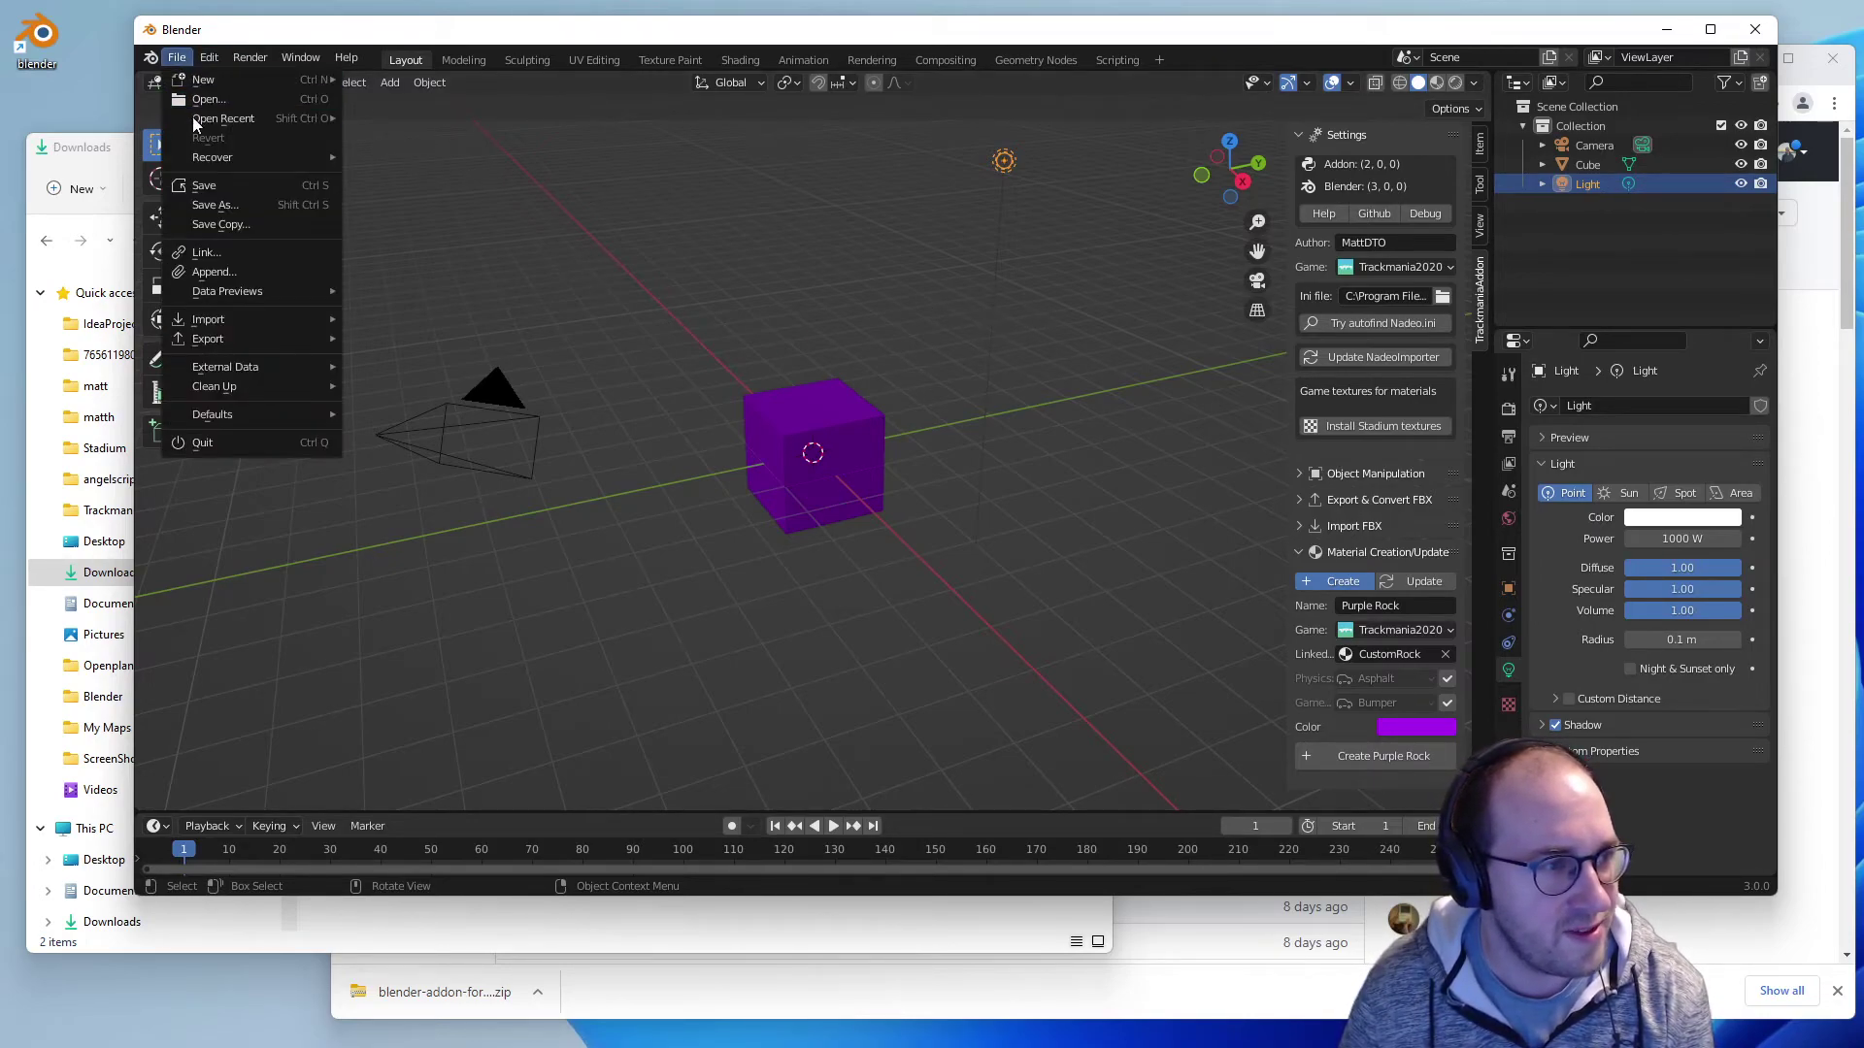
left_click(224, 181)
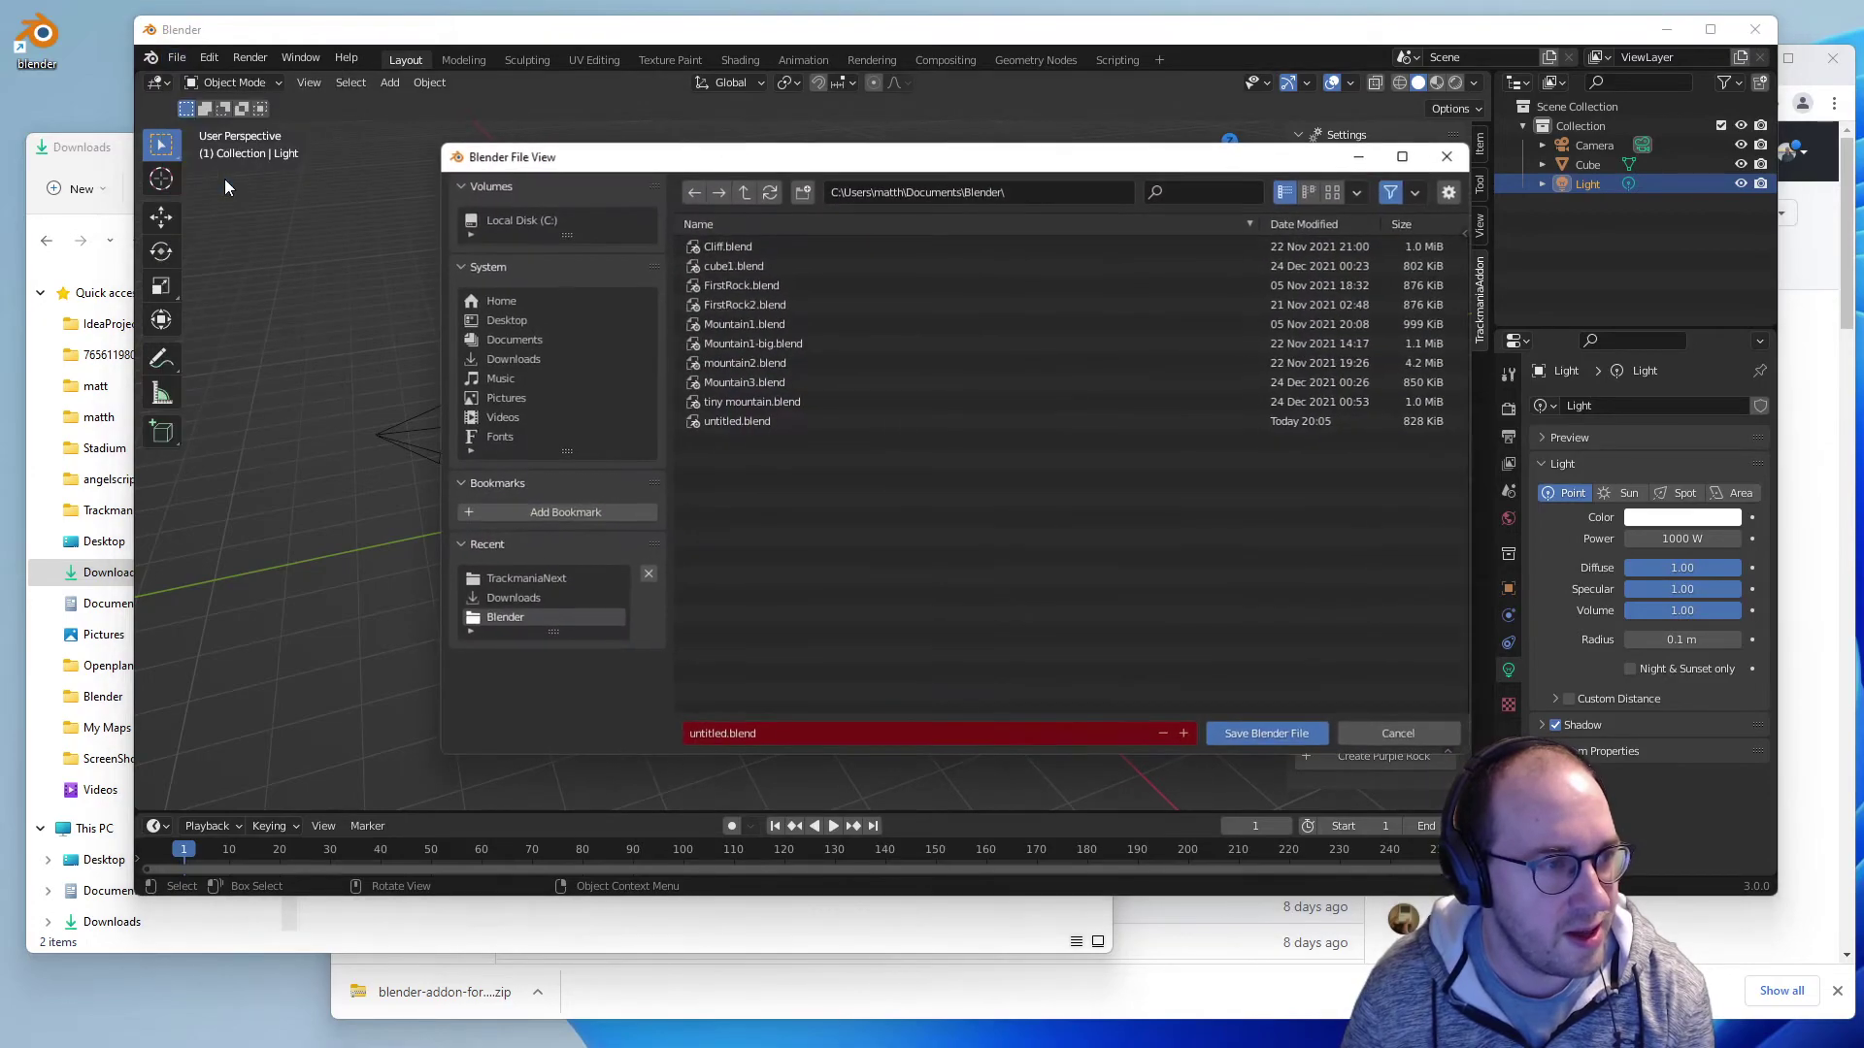
left_click(723, 734)
double_click(720, 735)
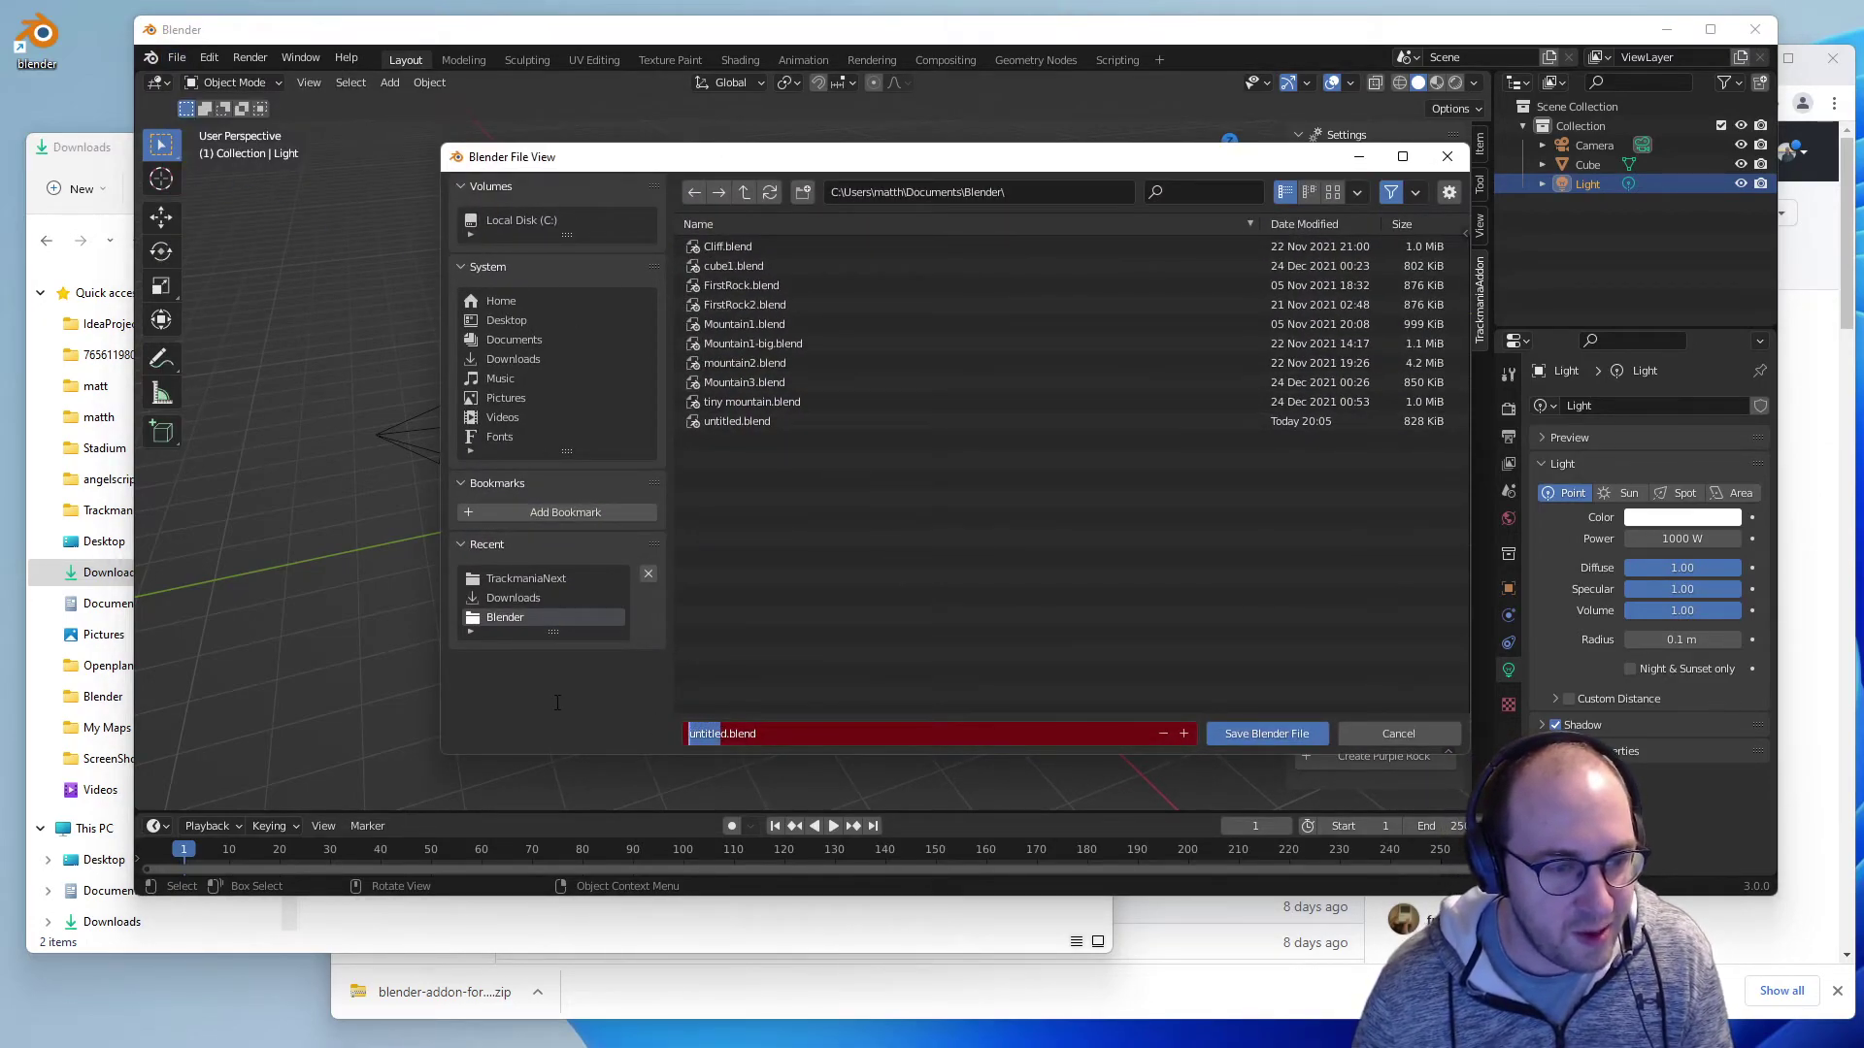
key("BackSpace")
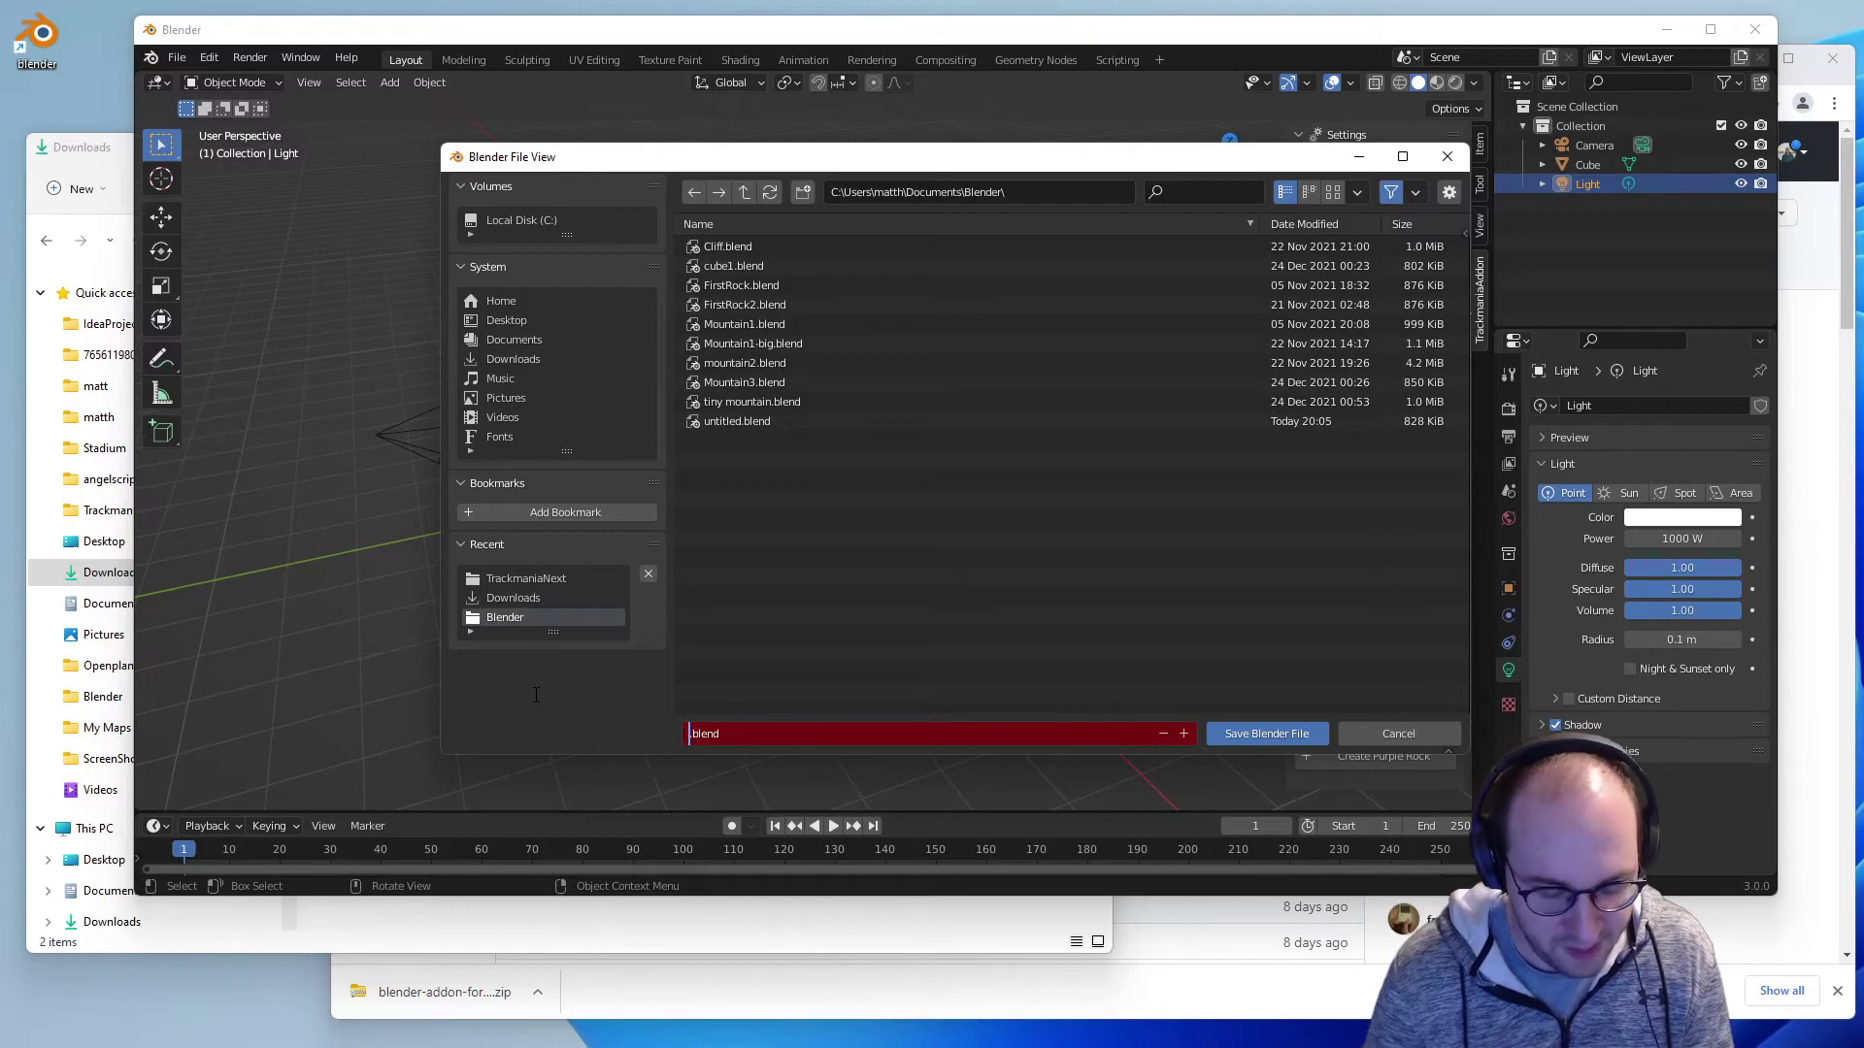
type("Purpl")
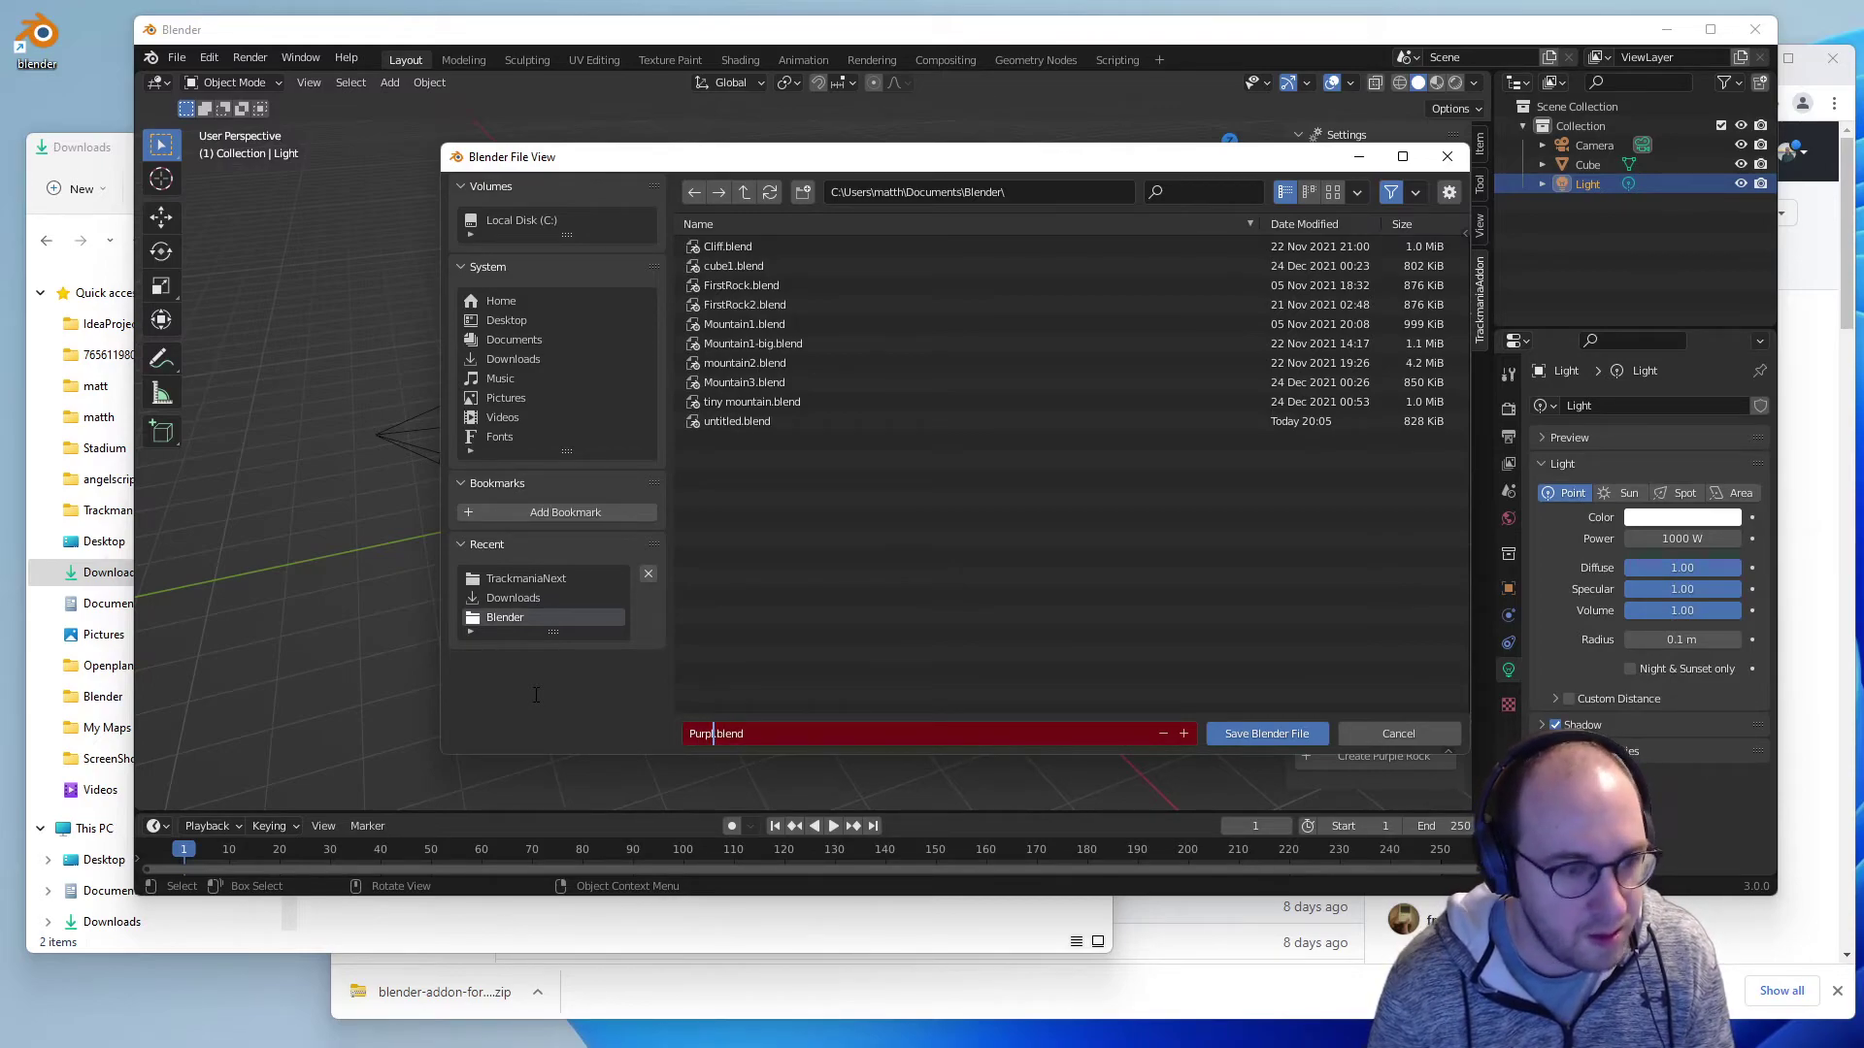
type("e Rock")
key("Return")
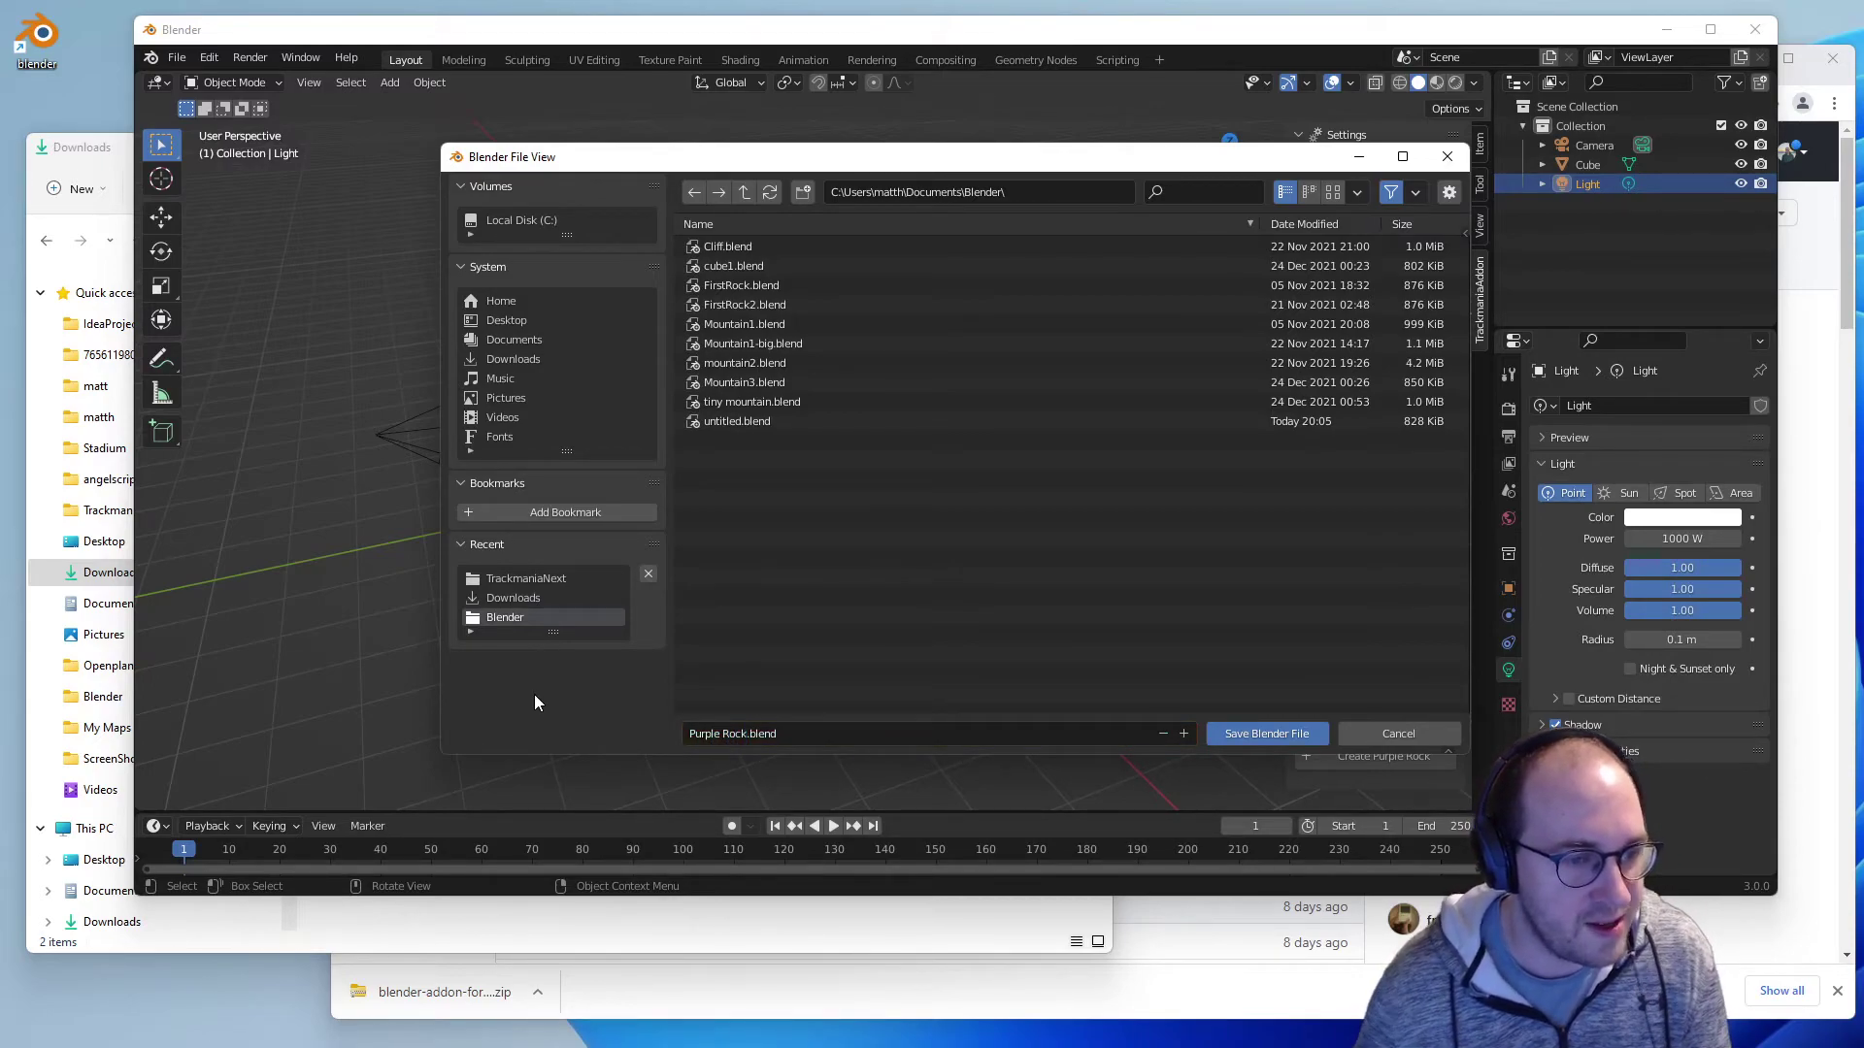
left_click(1261, 740)
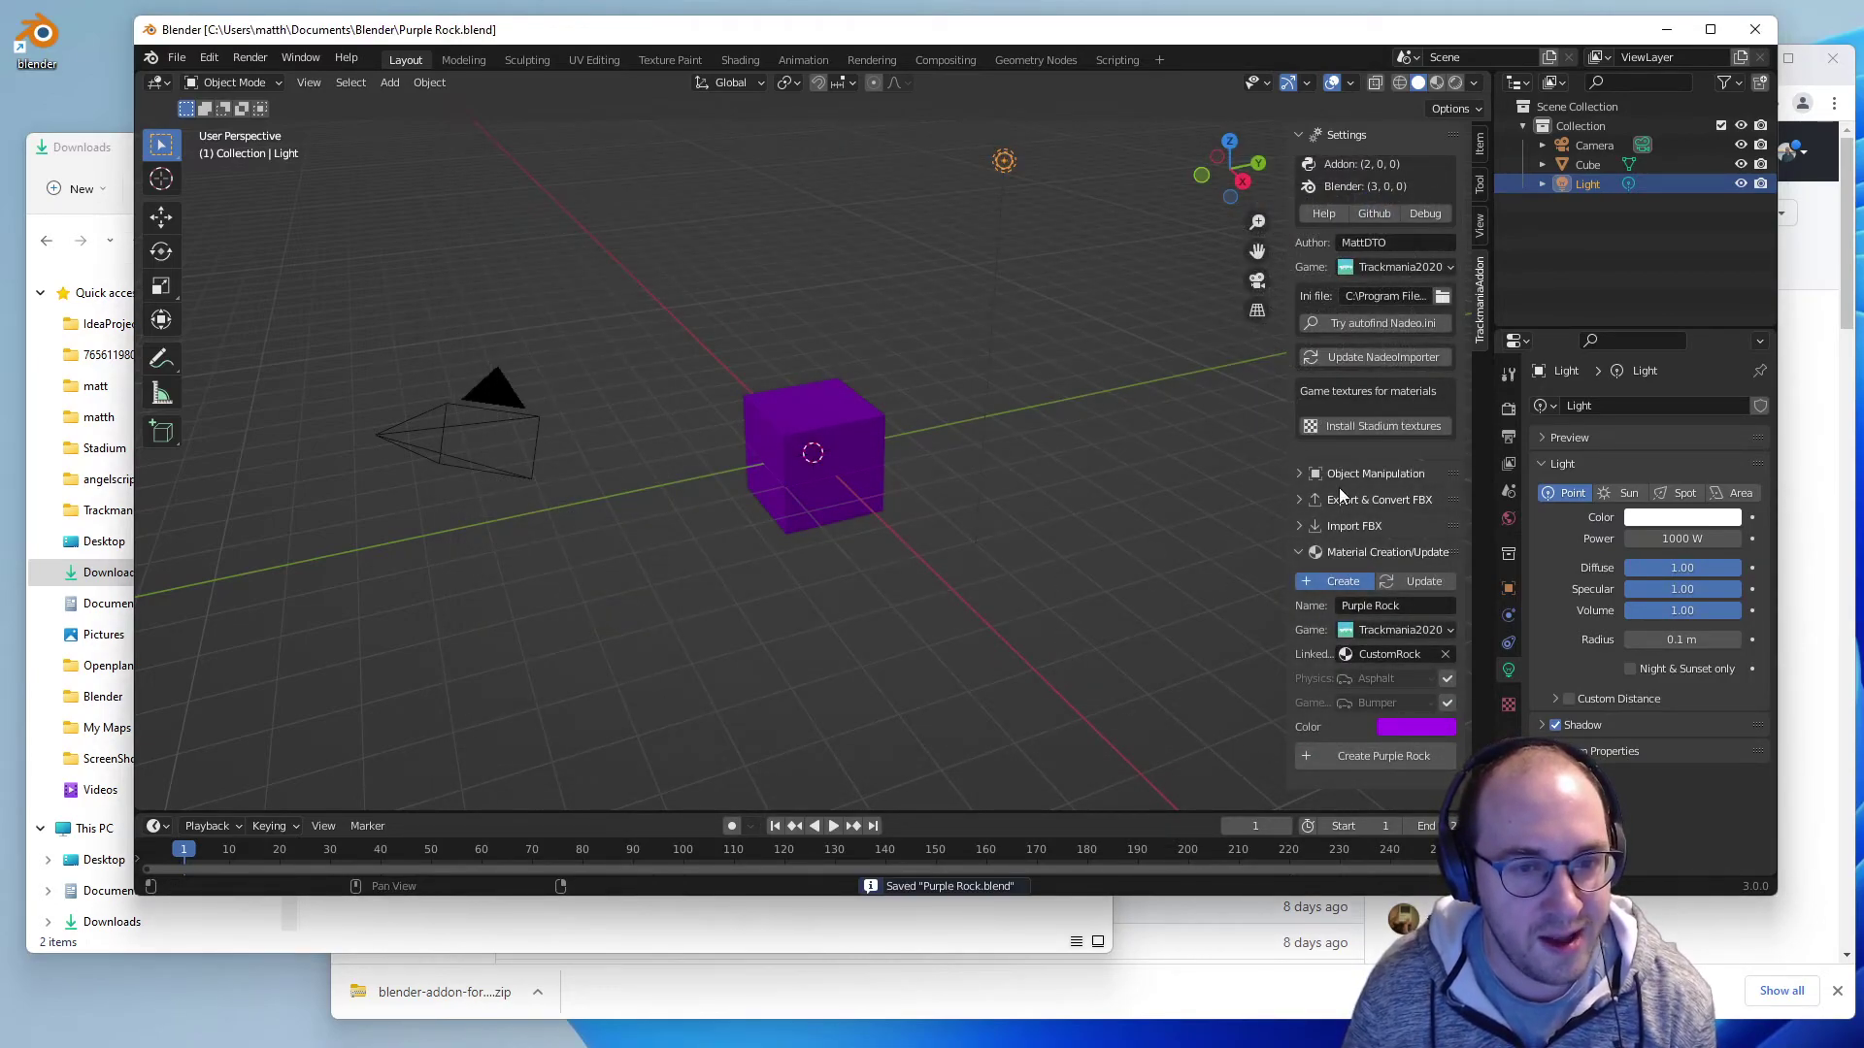
- Export and convert the selected Cube to Trackmania2020 via the add-on's Export & Convert FBX panel
left_click(1301, 500)
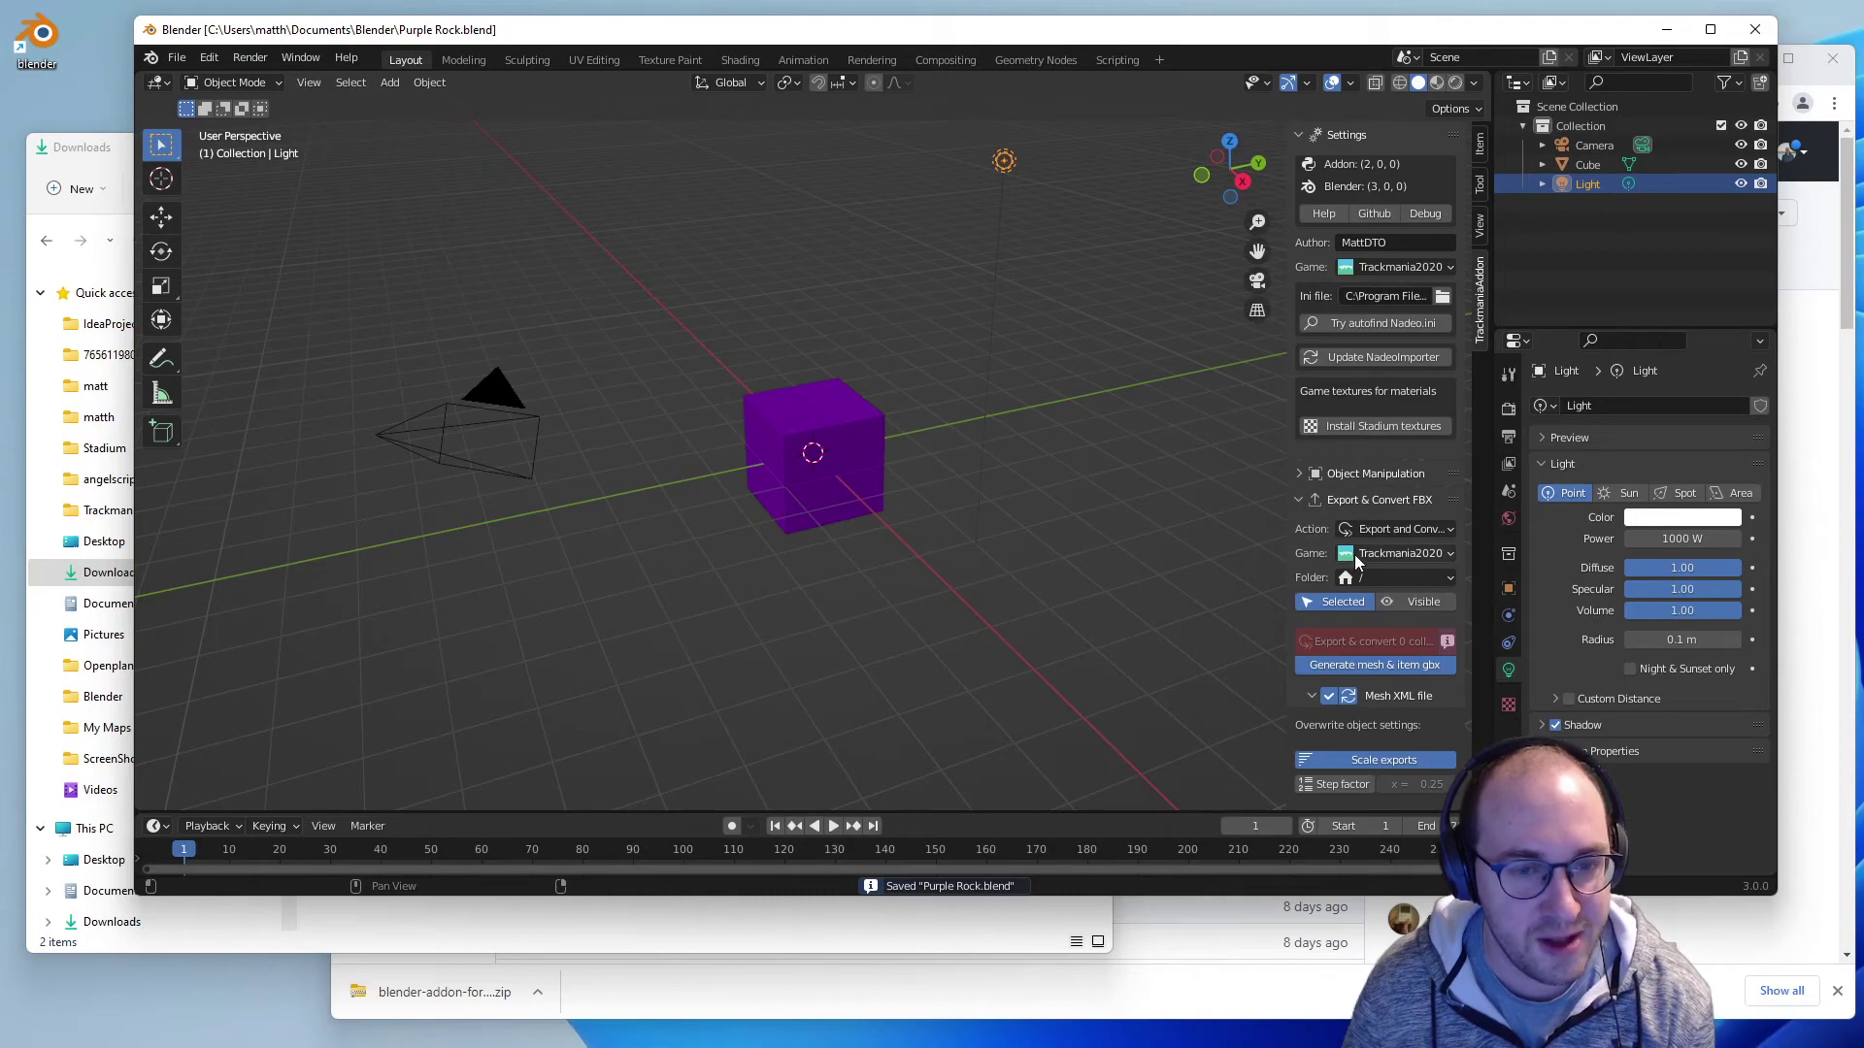
left_click(1588, 165)
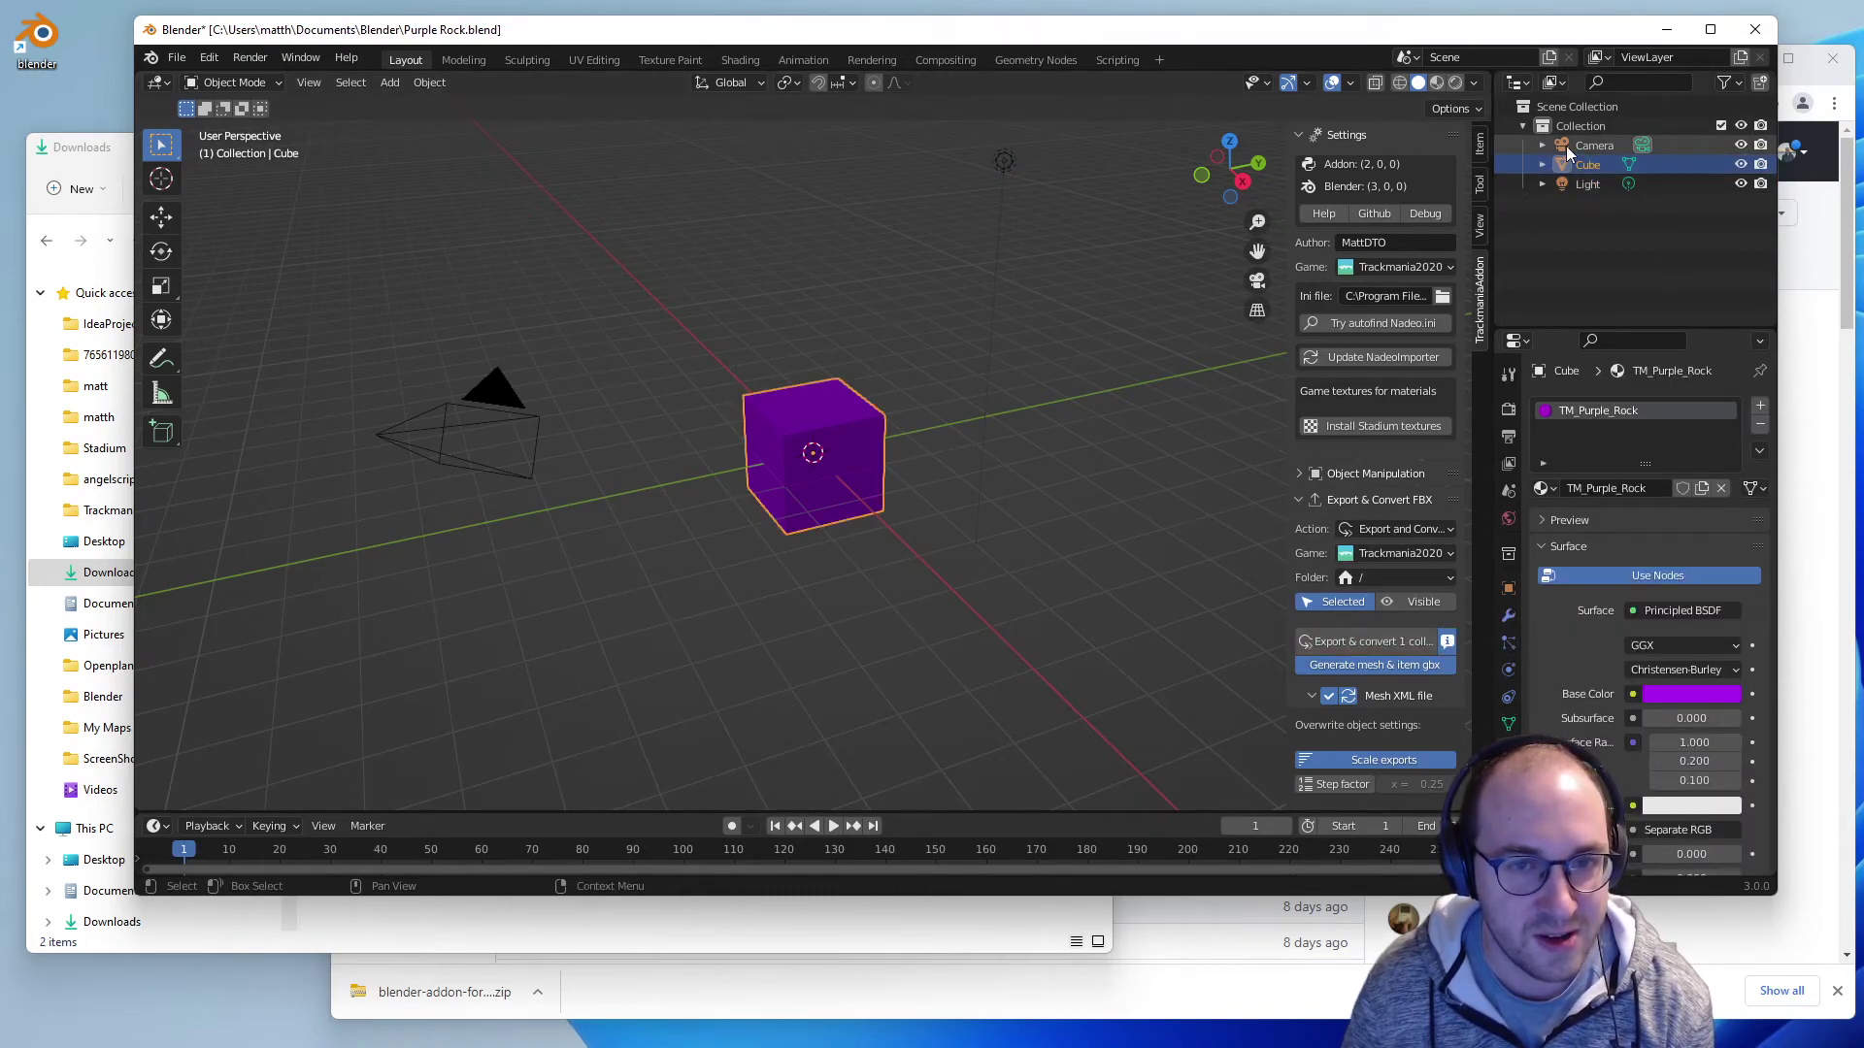
left_click(1349, 641)
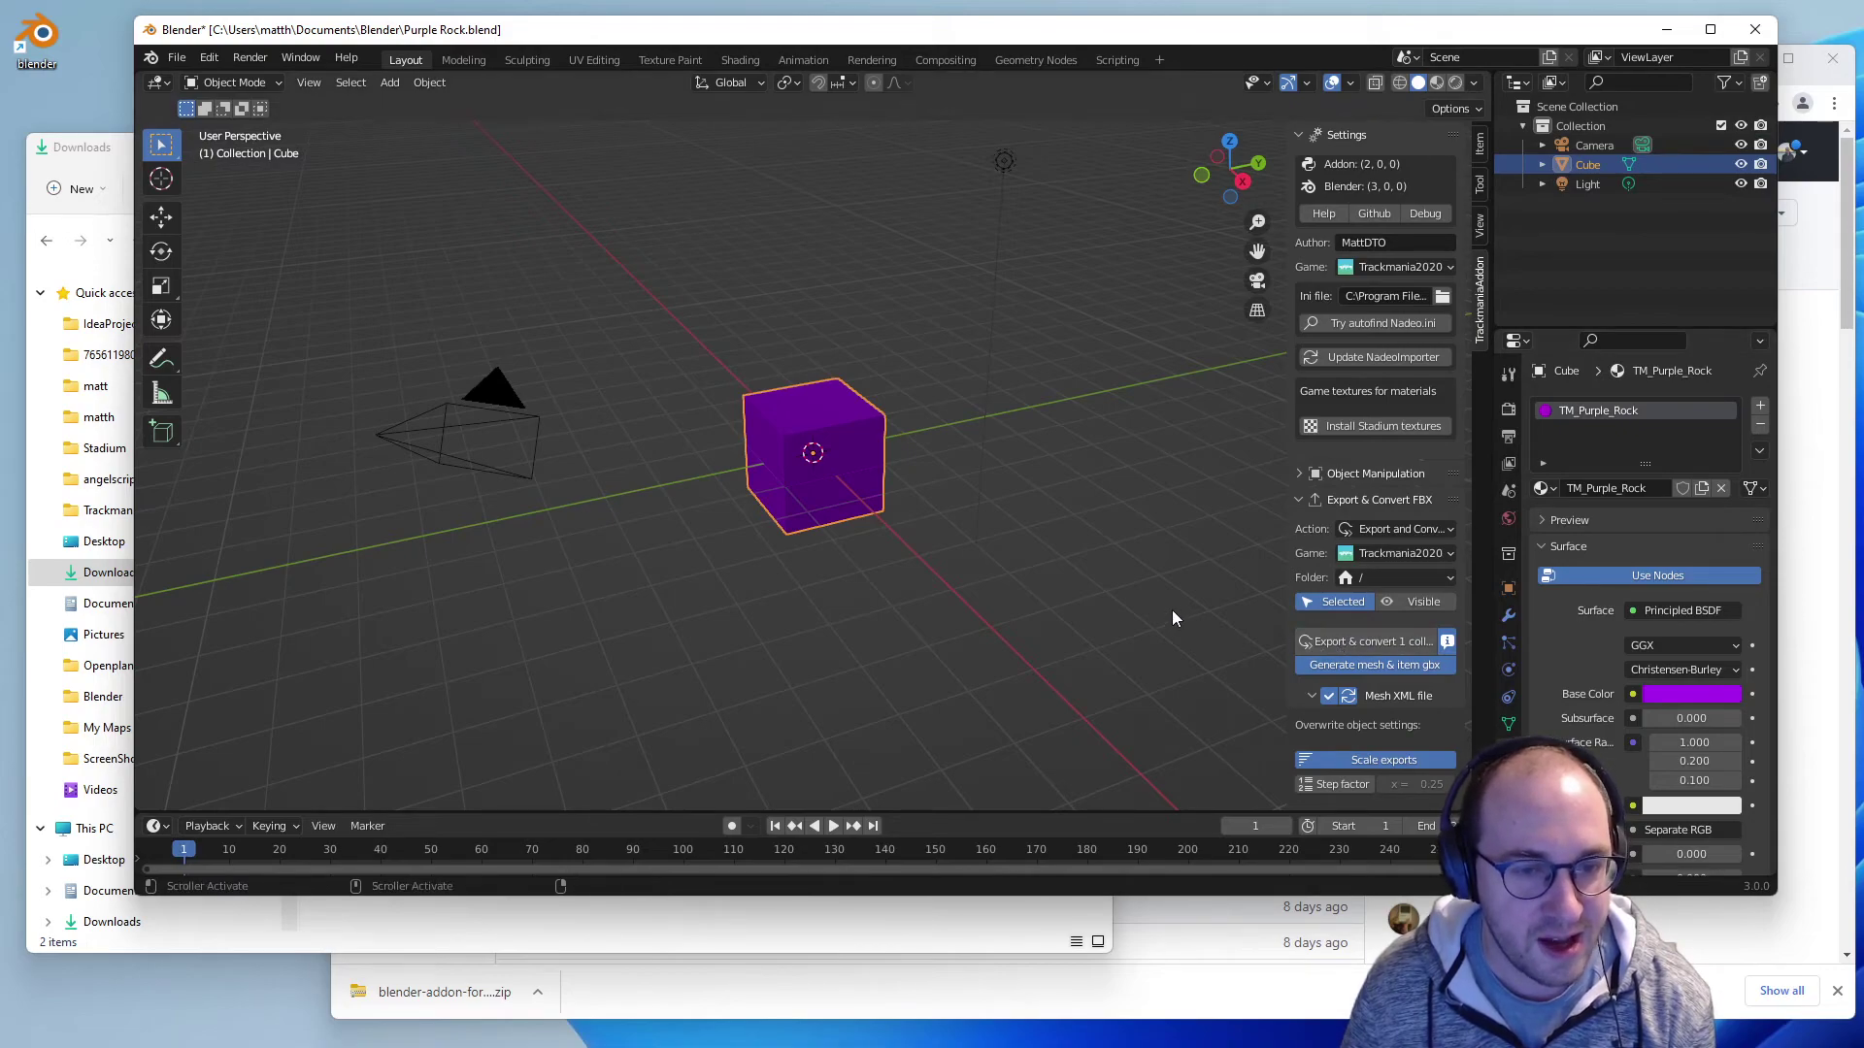